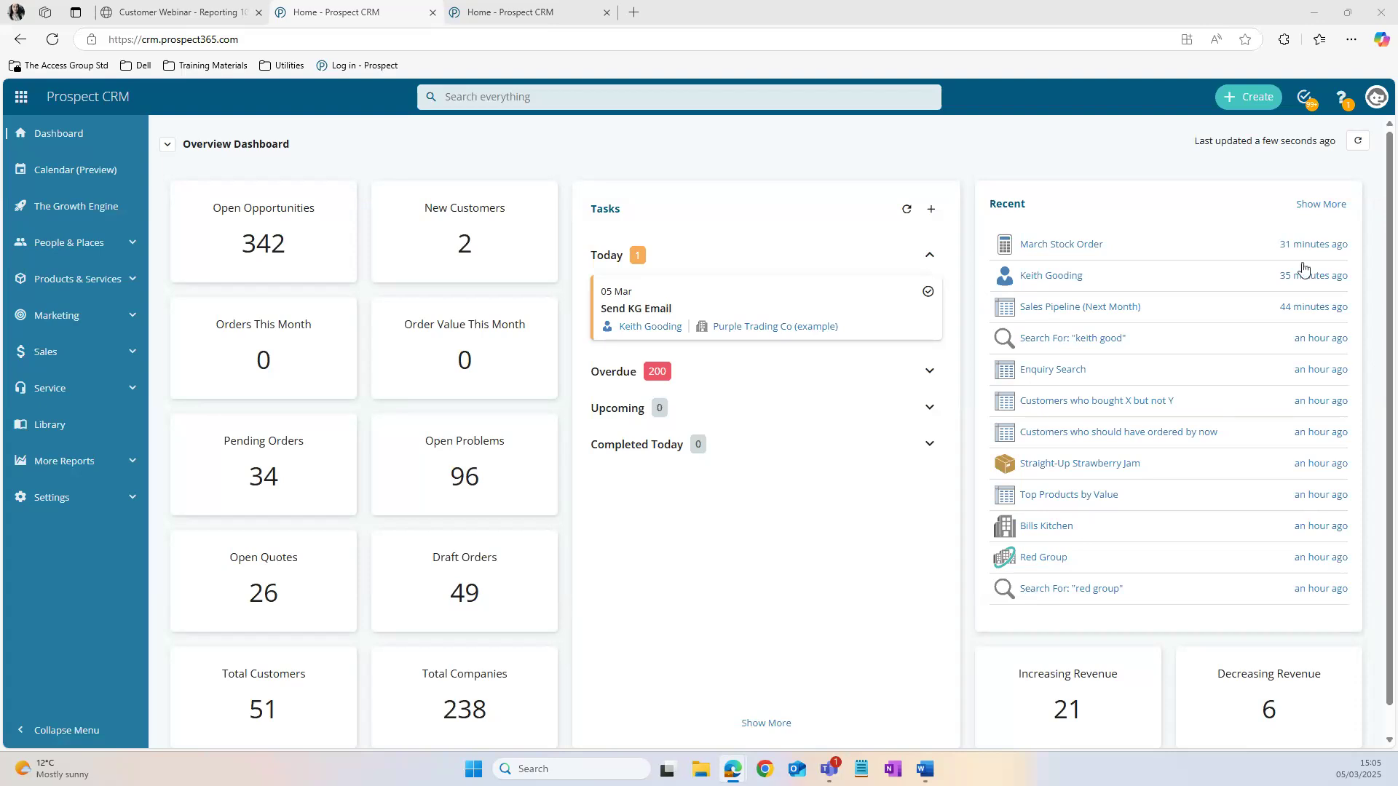
Step: Start a new report from All Reports based on the Problem entity and continue to field selection
{"action": "left_click", "coordinate": [73, 462]}
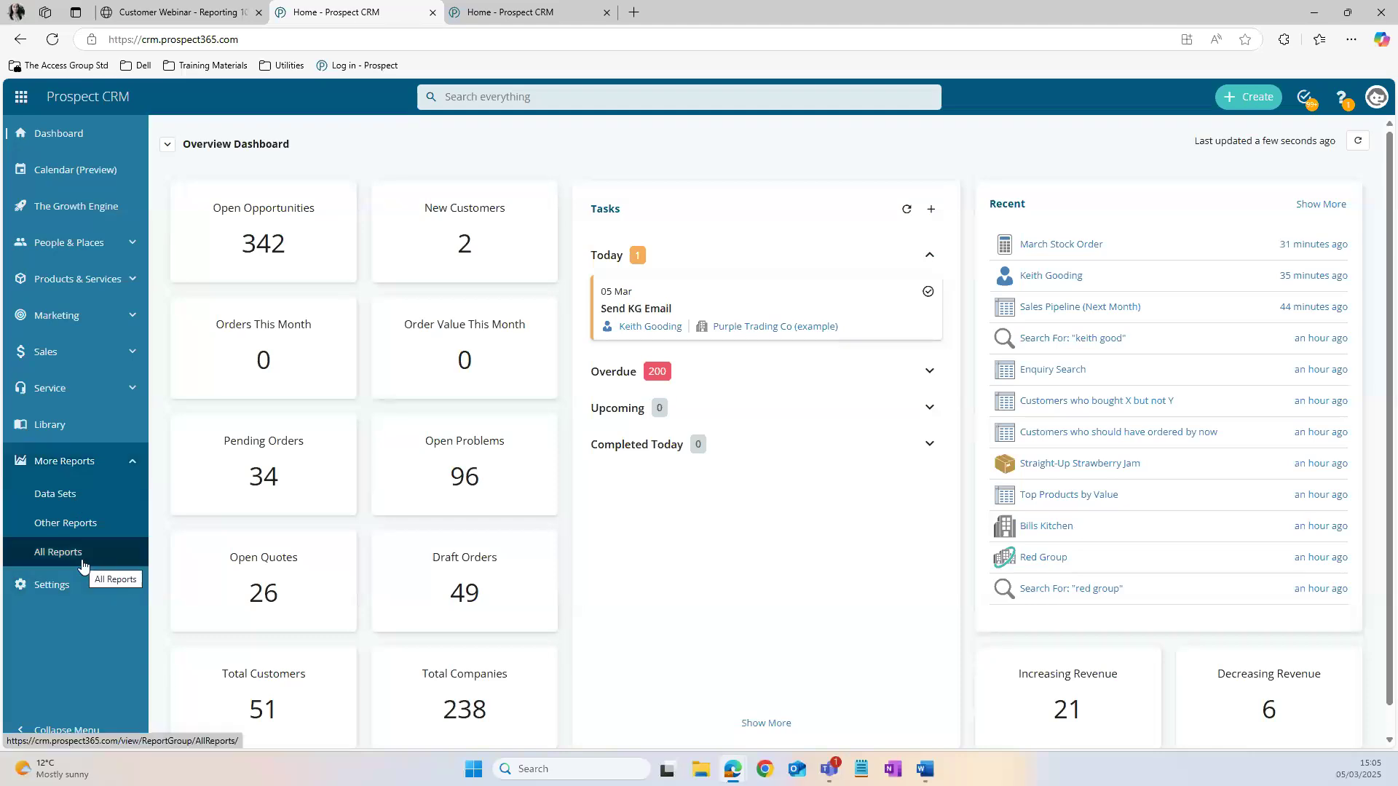
{"action": "left_click", "coordinate": [83, 566]}
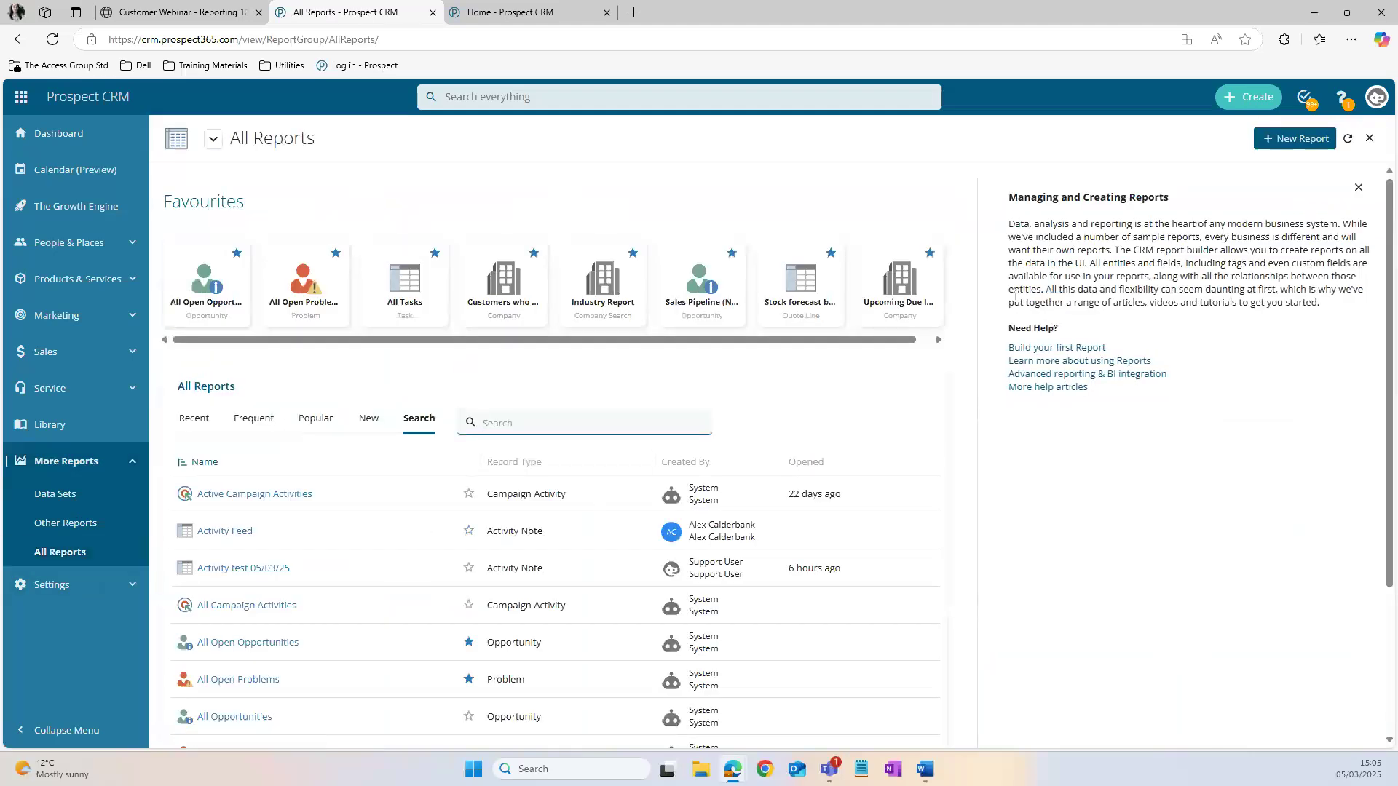
{"action": "left_click", "coordinate": [1301, 147]}
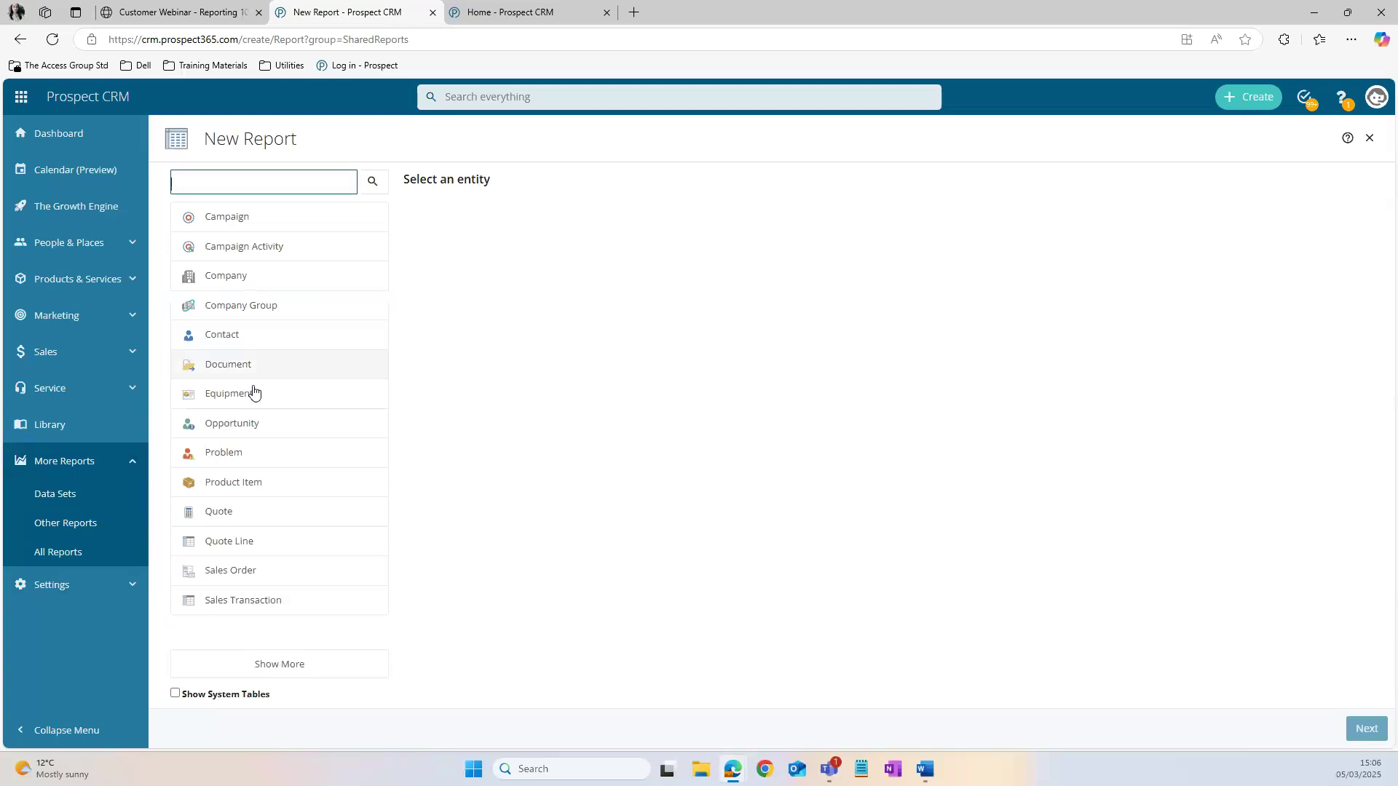
{"action": "left_click", "coordinate": [253, 458]}
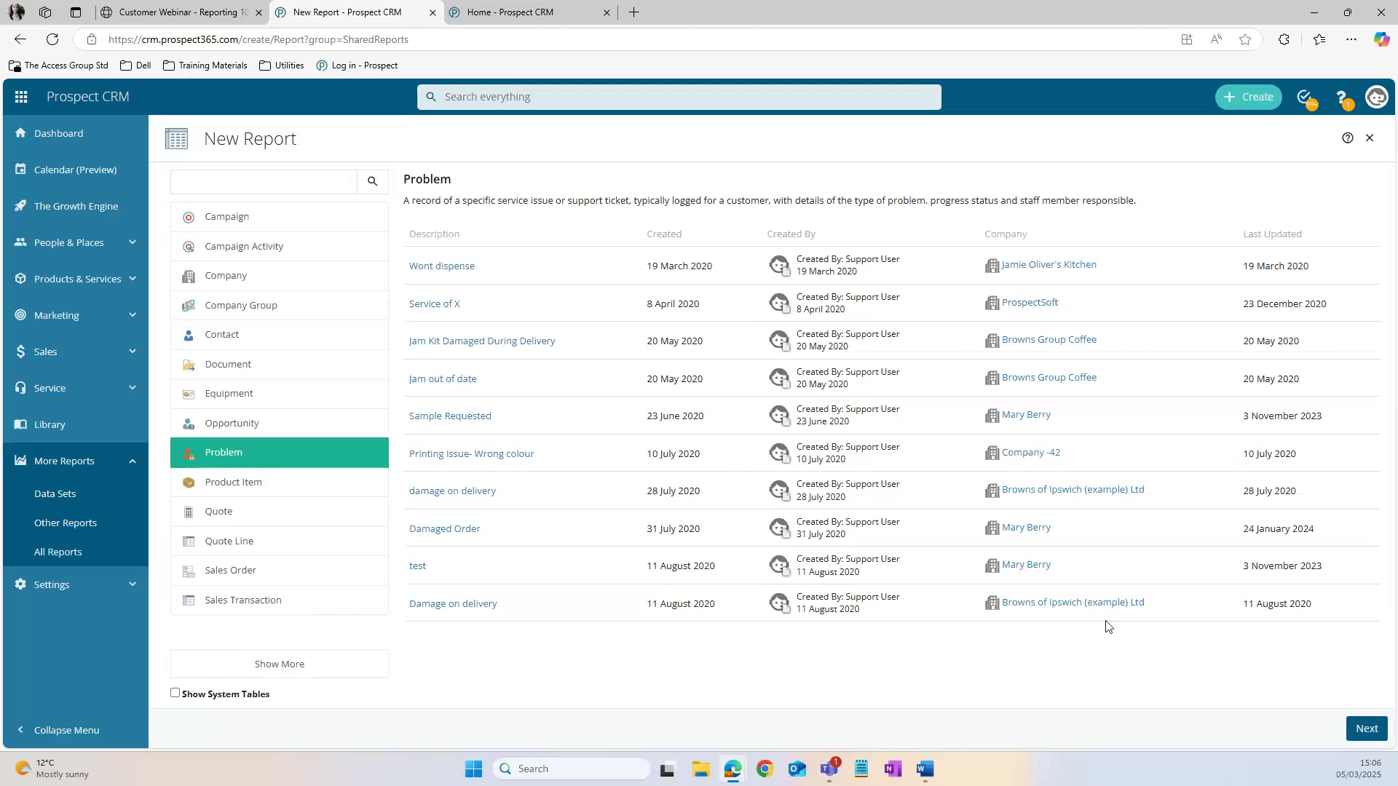
{"action": "left_click", "coordinate": [1359, 730]}
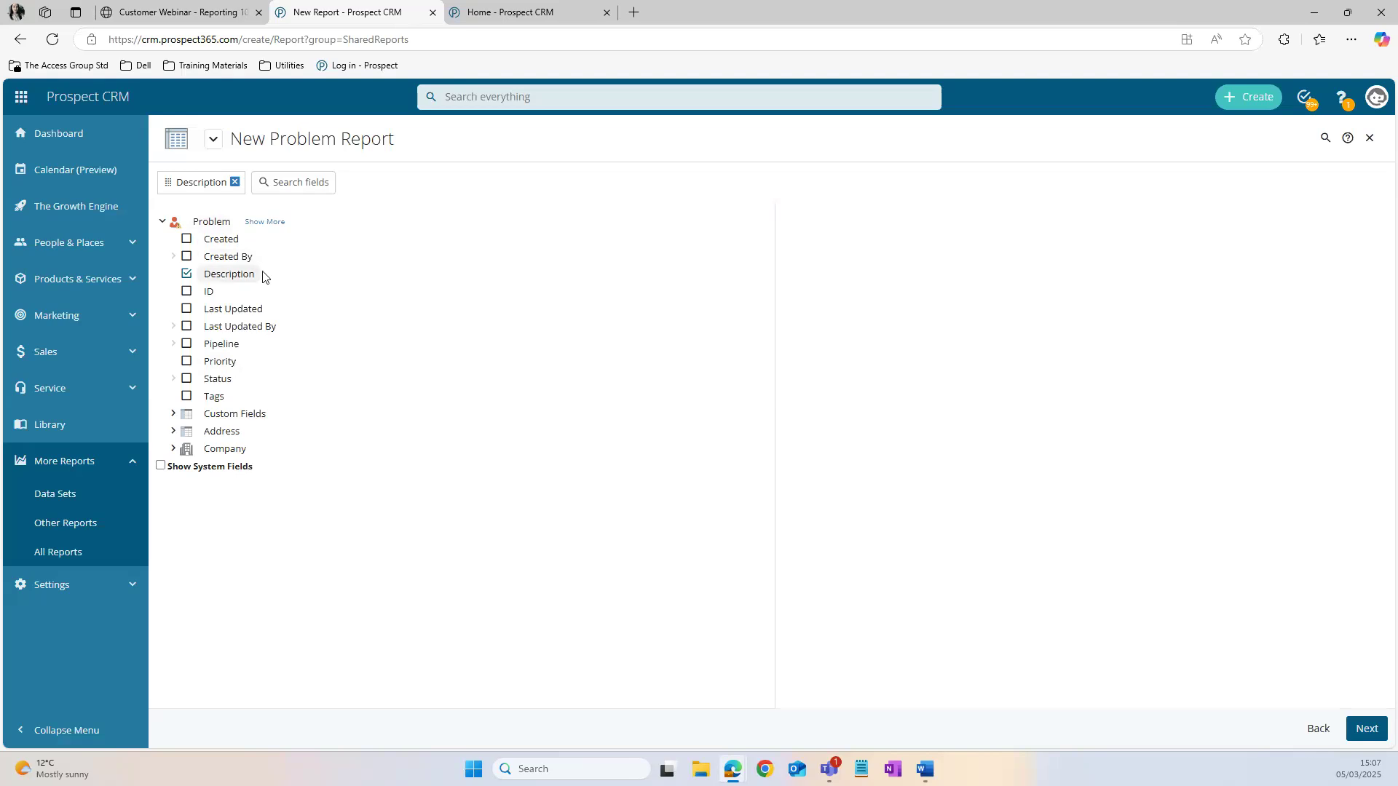
Step: Show all Problem fields and add Status, Type 1 and Created By to the report
{"action": "left_click", "coordinate": [273, 223]}
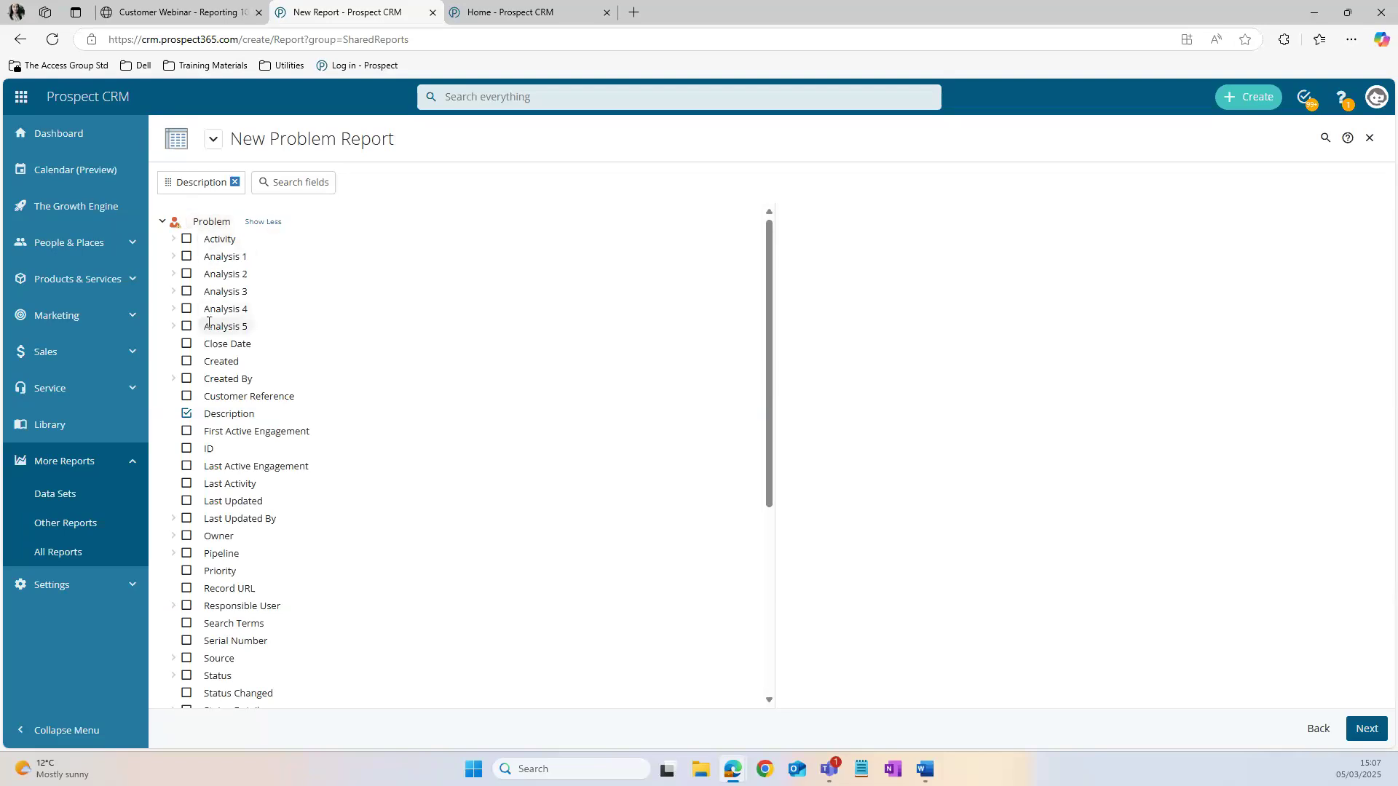
{"action": "scroll", "coordinate": [219, 378], "scroll_direction": "down", "scroll_amount": 3}
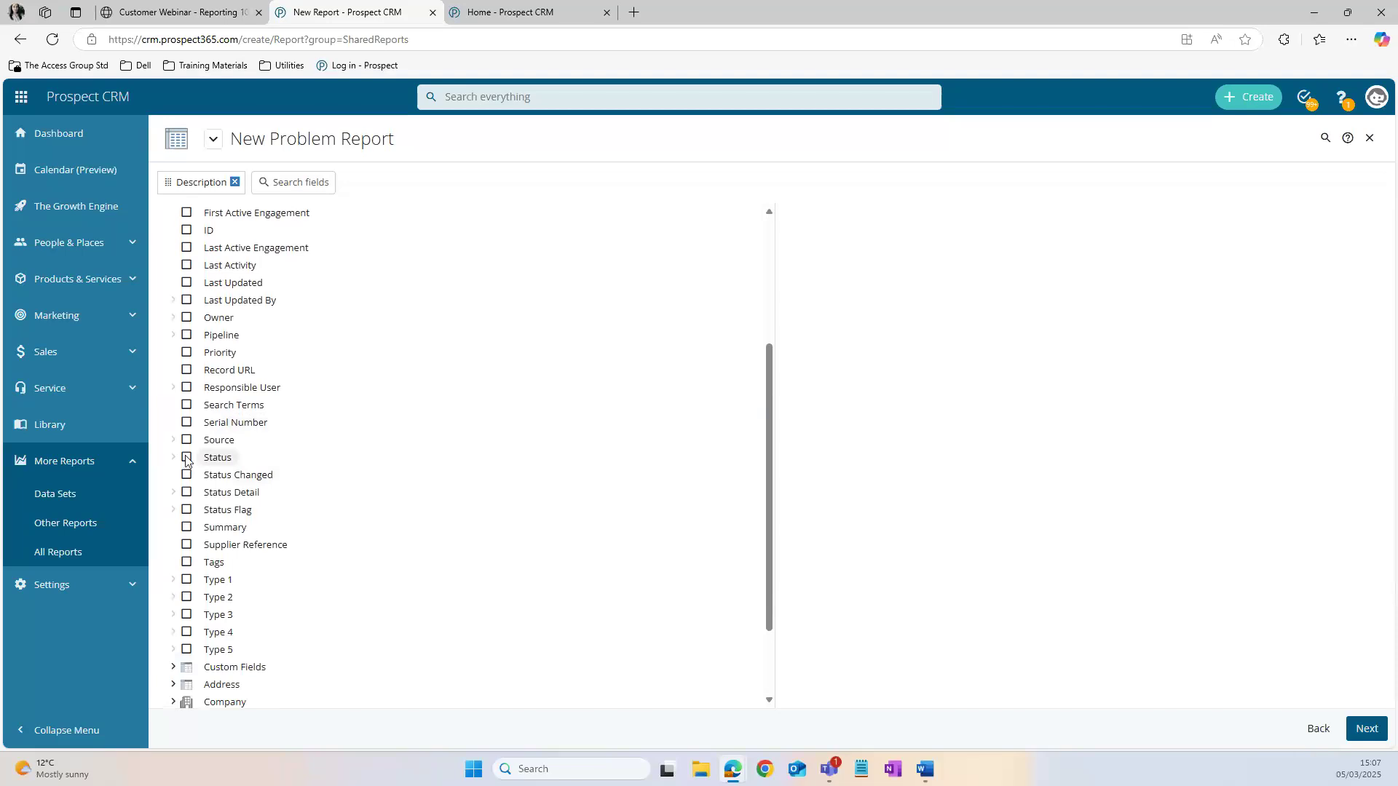
{"action": "left_click", "coordinate": [187, 459]}
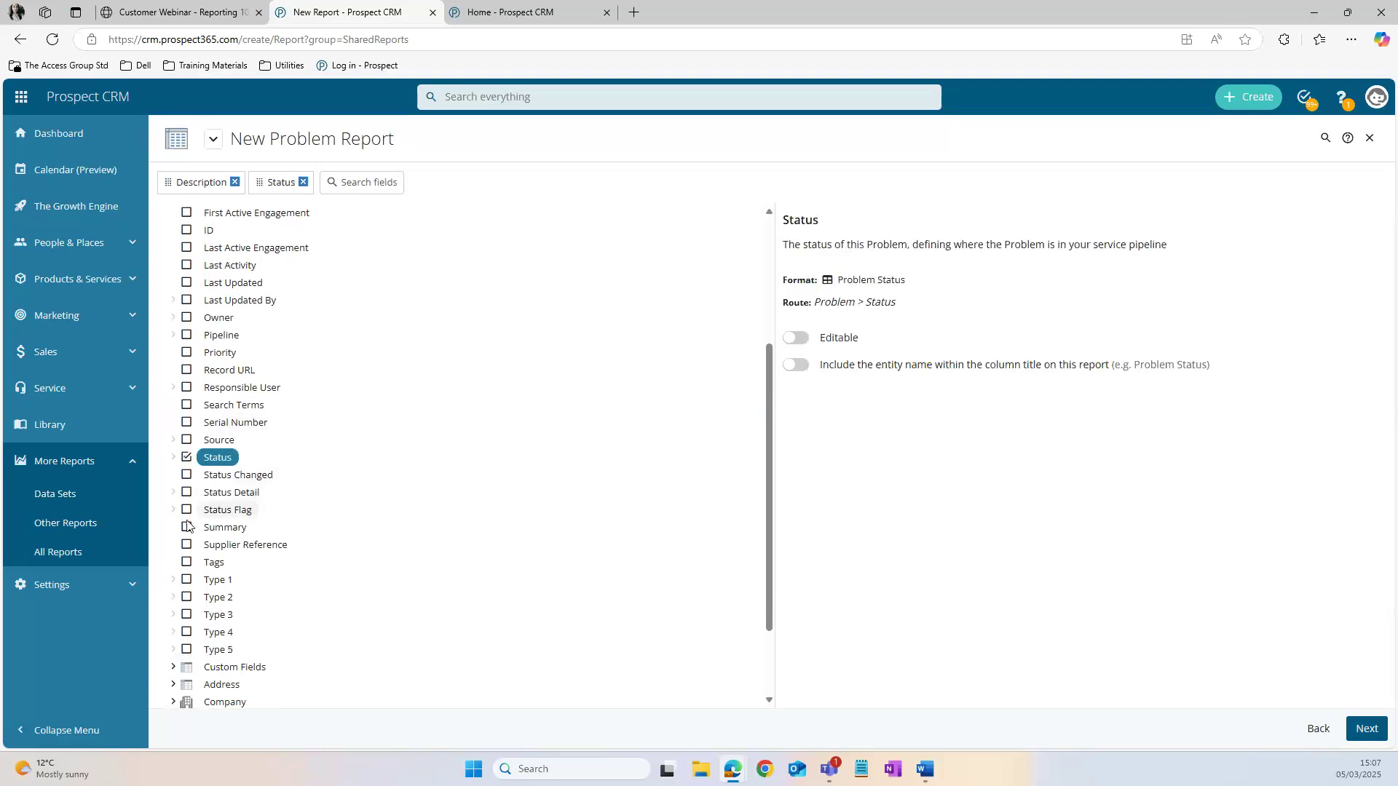
{"action": "left_click", "coordinate": [187, 581]}
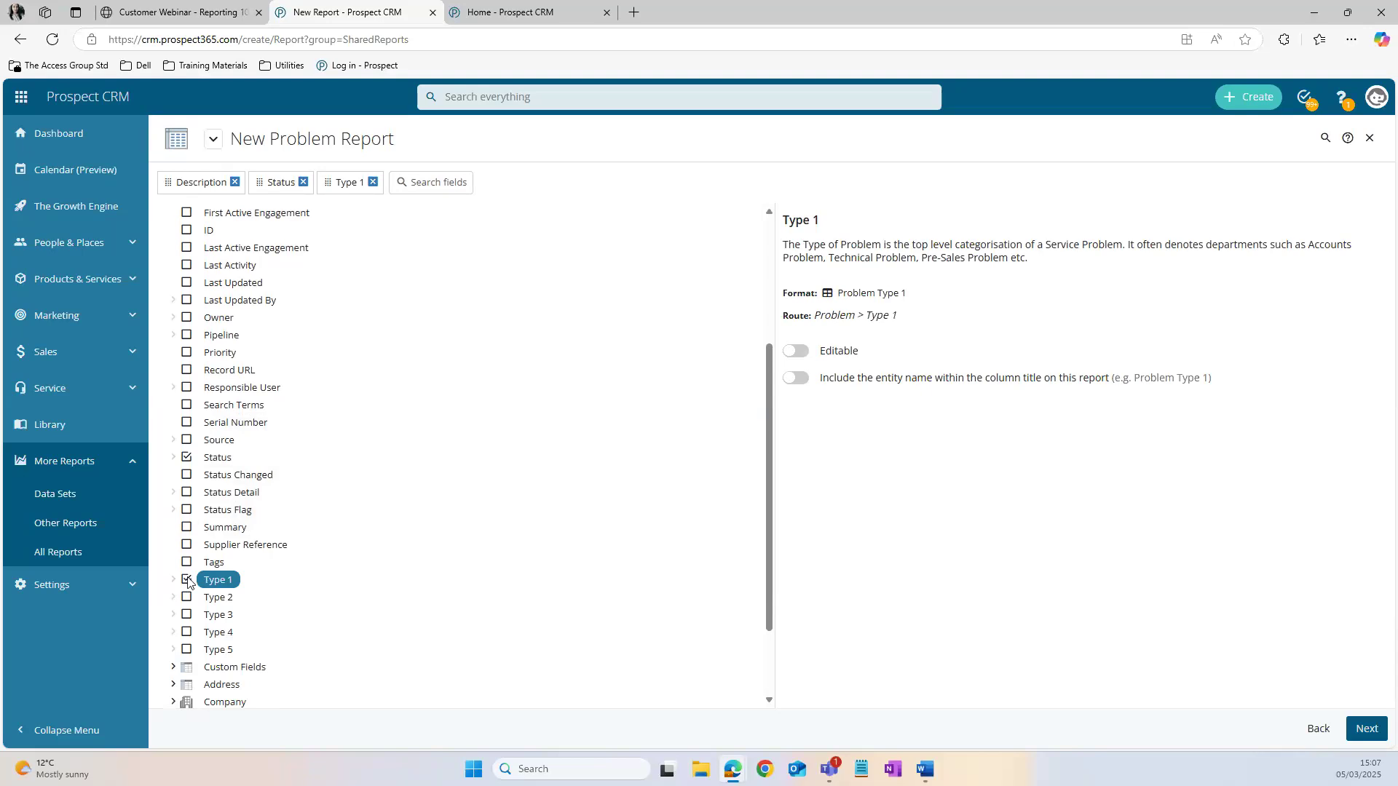
{"action": "scroll", "coordinate": [248, 411], "scroll_direction": "up", "scroll_amount": 2}
{"action": "scroll", "coordinate": [248, 411], "scroll_direction": "up", "scroll_amount": 1}
{"action": "scroll", "coordinate": [267, 514], "scroll_direction": "down", "scroll_amount": 4}
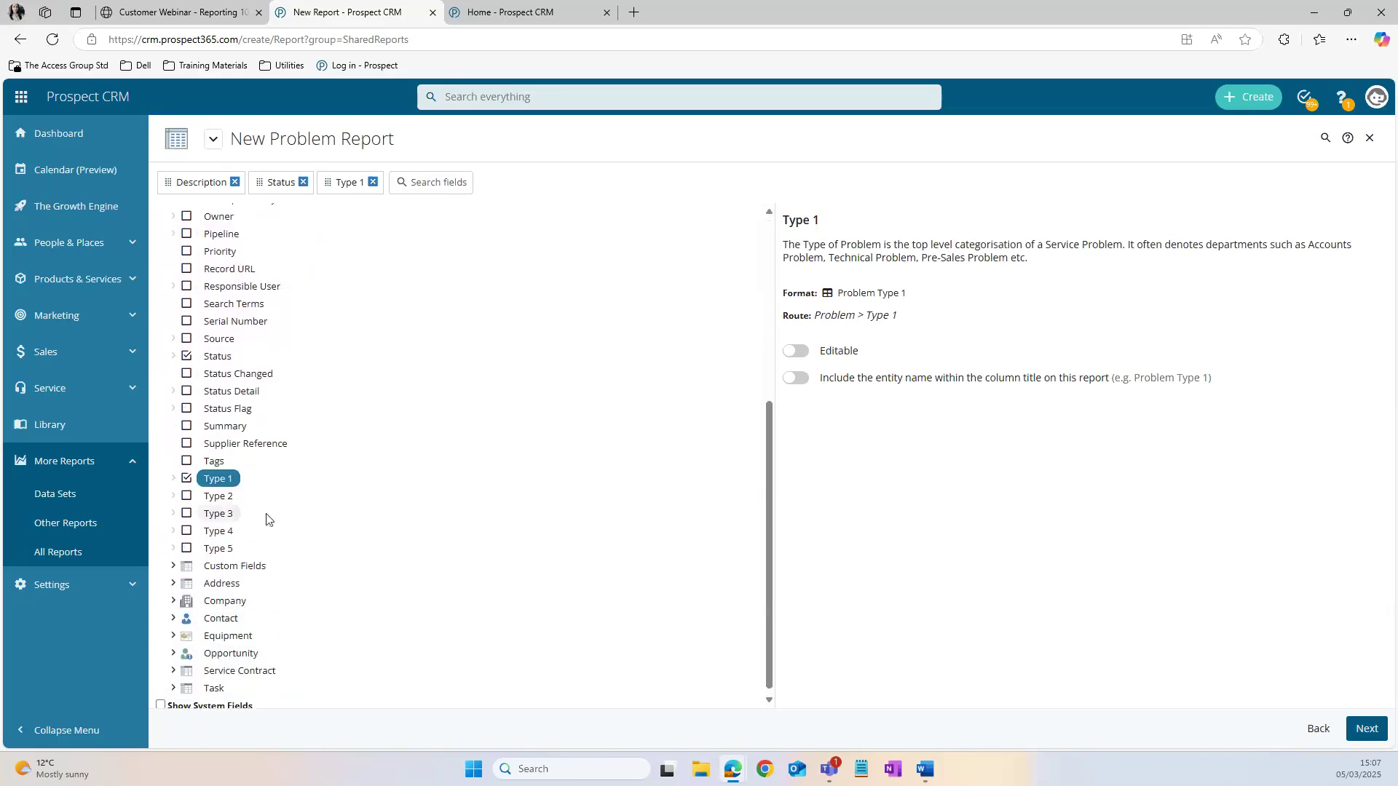
{"action": "scroll", "coordinate": [267, 518], "scroll_direction": "up", "scroll_amount": 4}
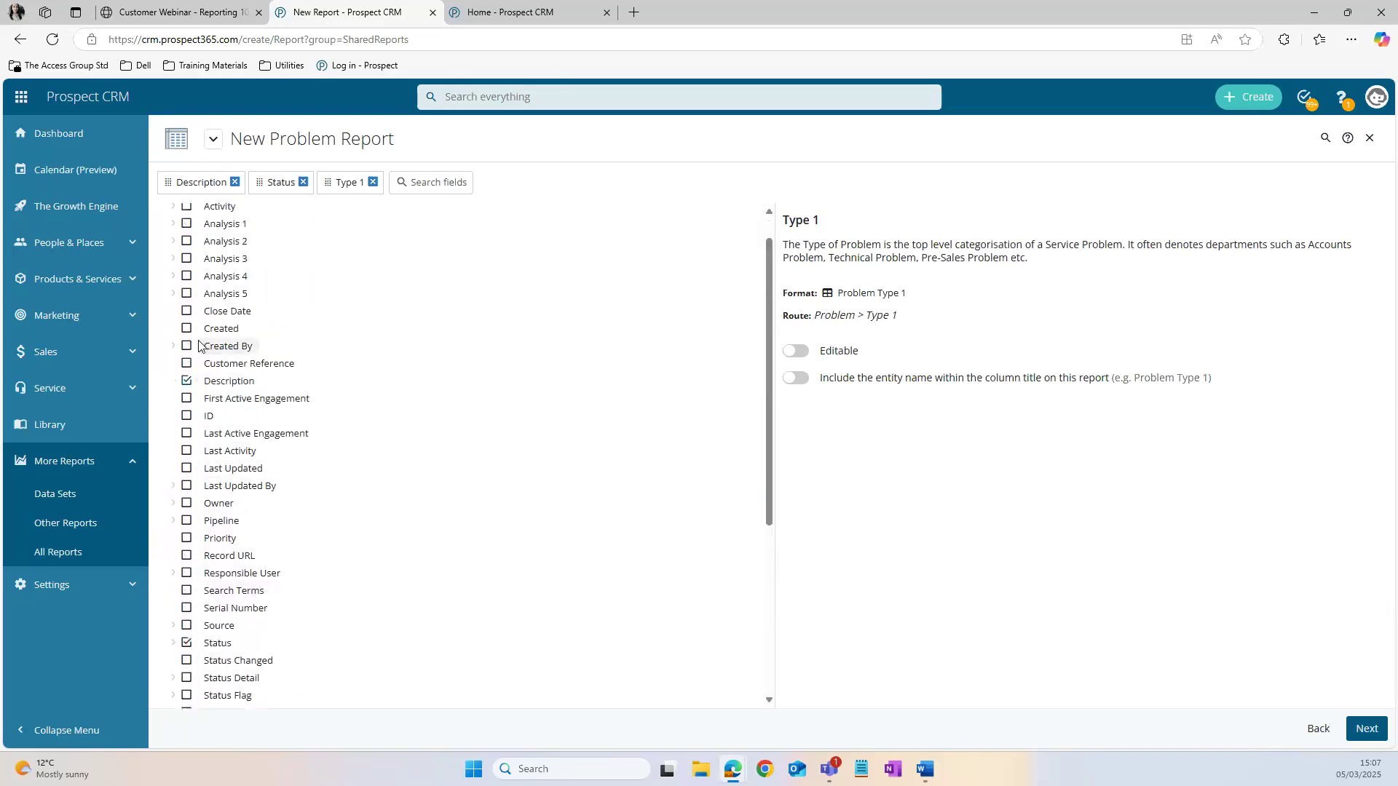
{"action": "left_click", "coordinate": [187, 346]}
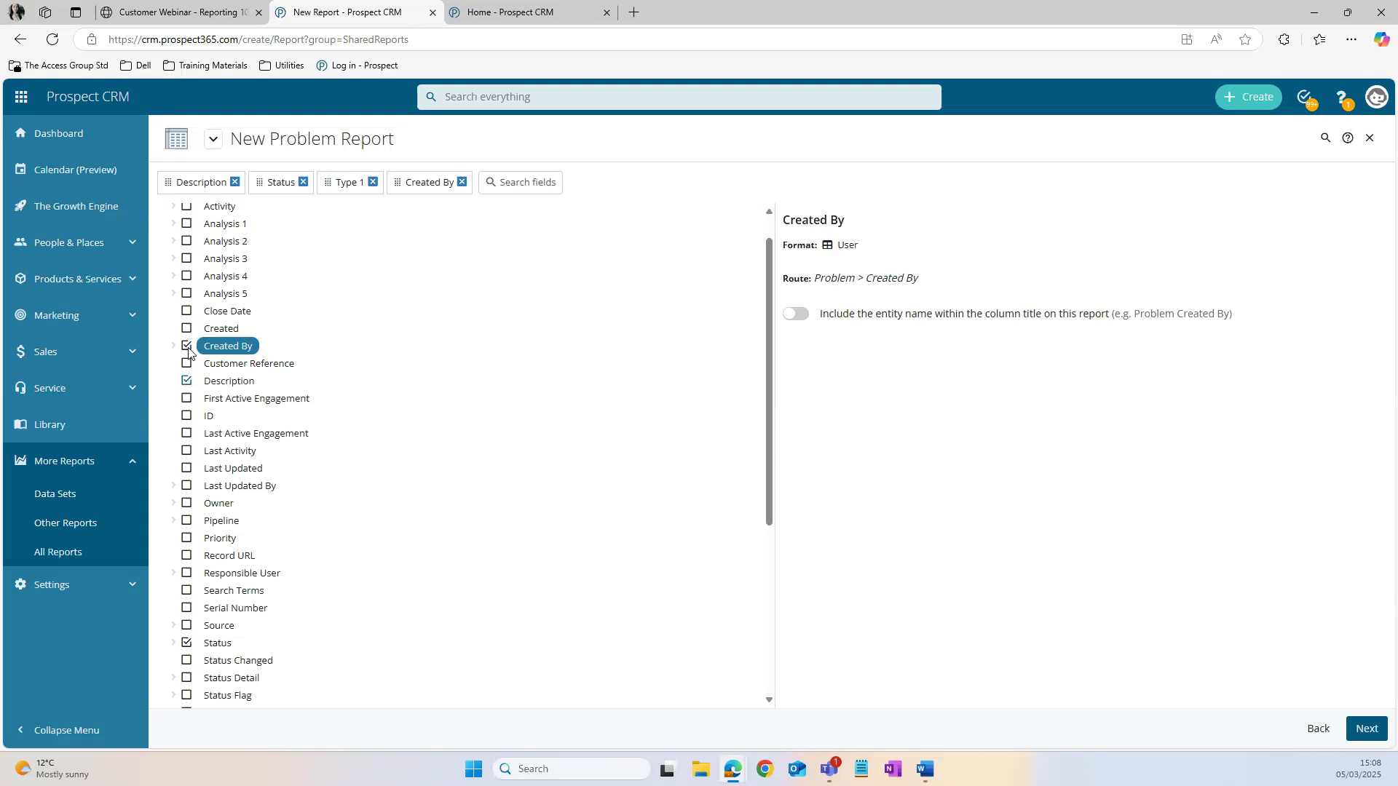
Step: Add the Name field of the related Contact and the Name field of the related Company to the report
{"action": "scroll", "coordinate": [237, 490], "scroll_direction": "down", "scroll_amount": 4}
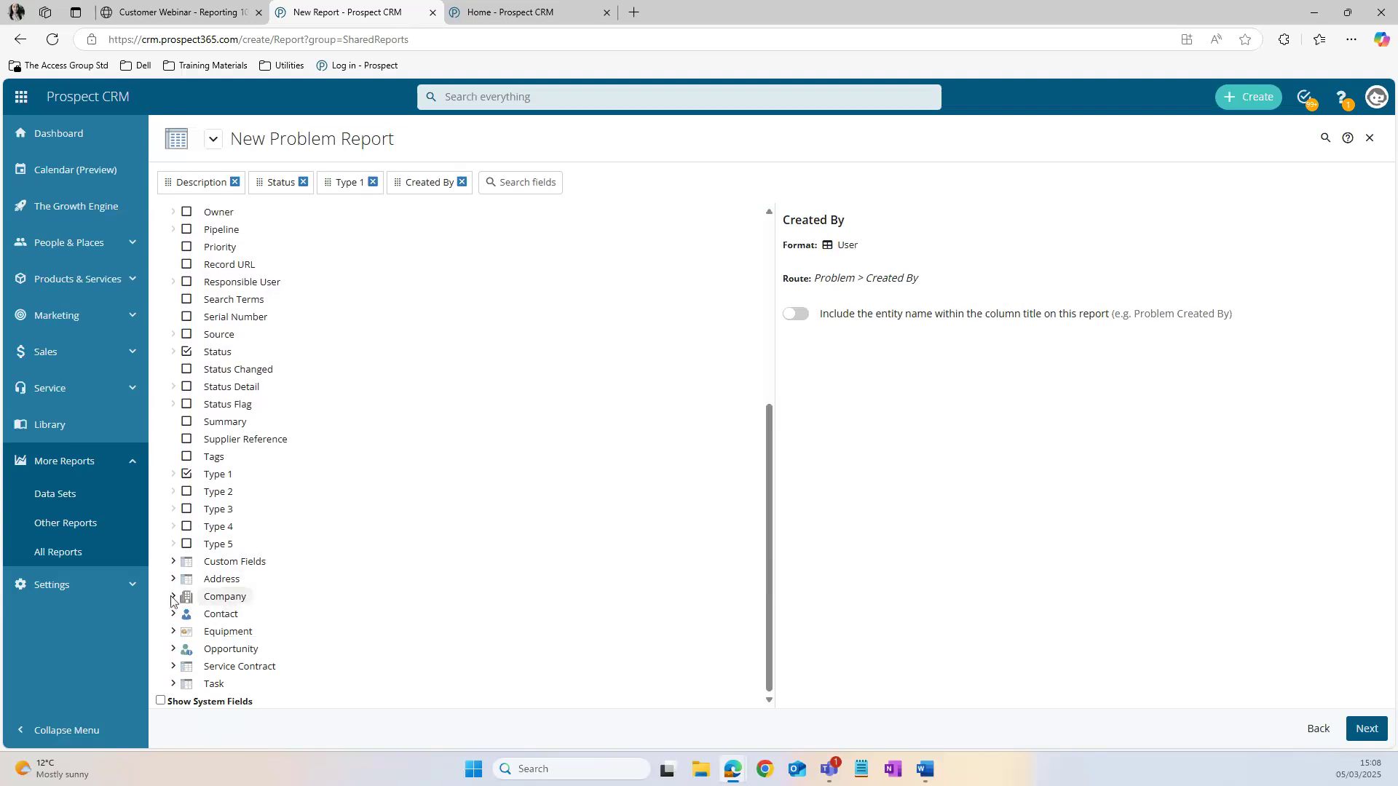
{"action": "left_click", "coordinate": [174, 615]}
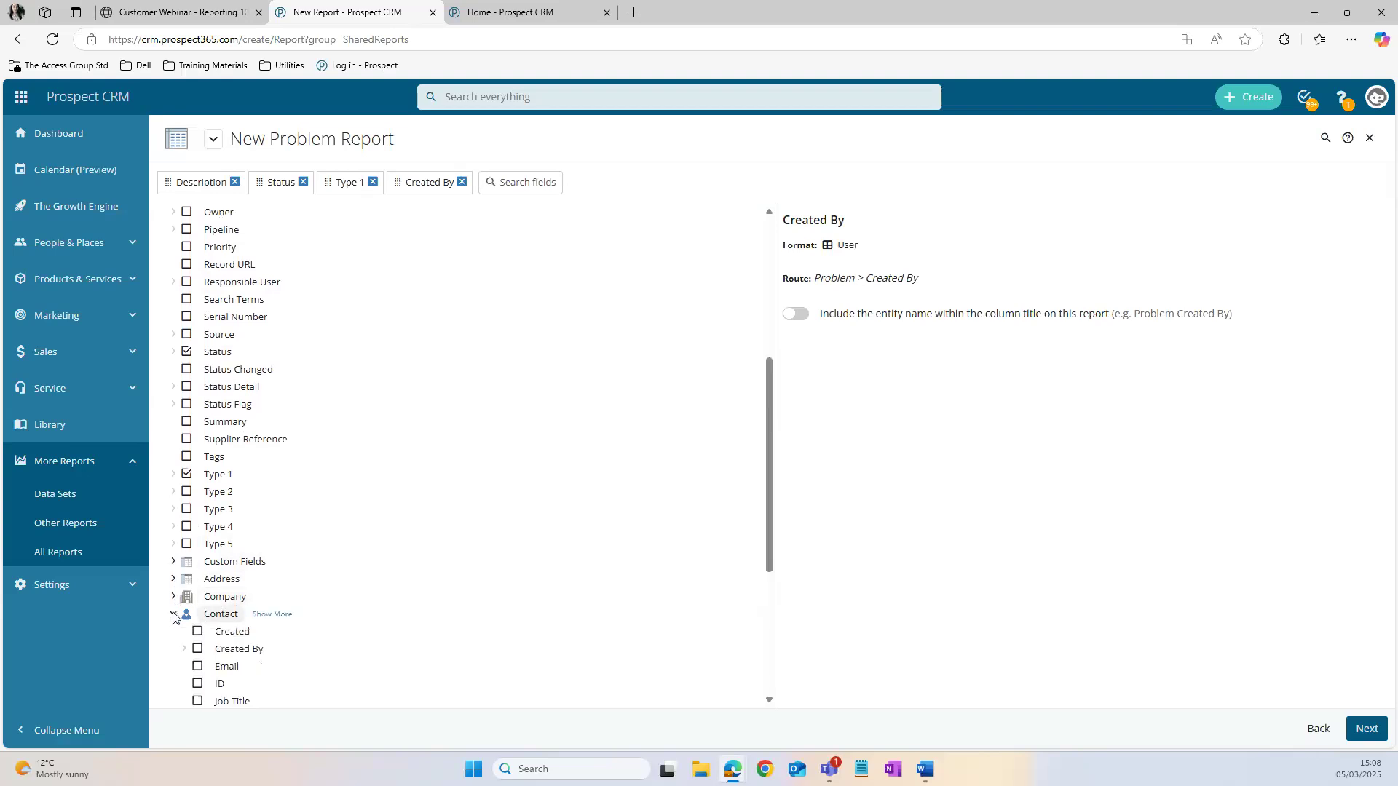
{"action": "scroll", "coordinate": [204, 582], "scroll_direction": "down", "scroll_amount": 3}
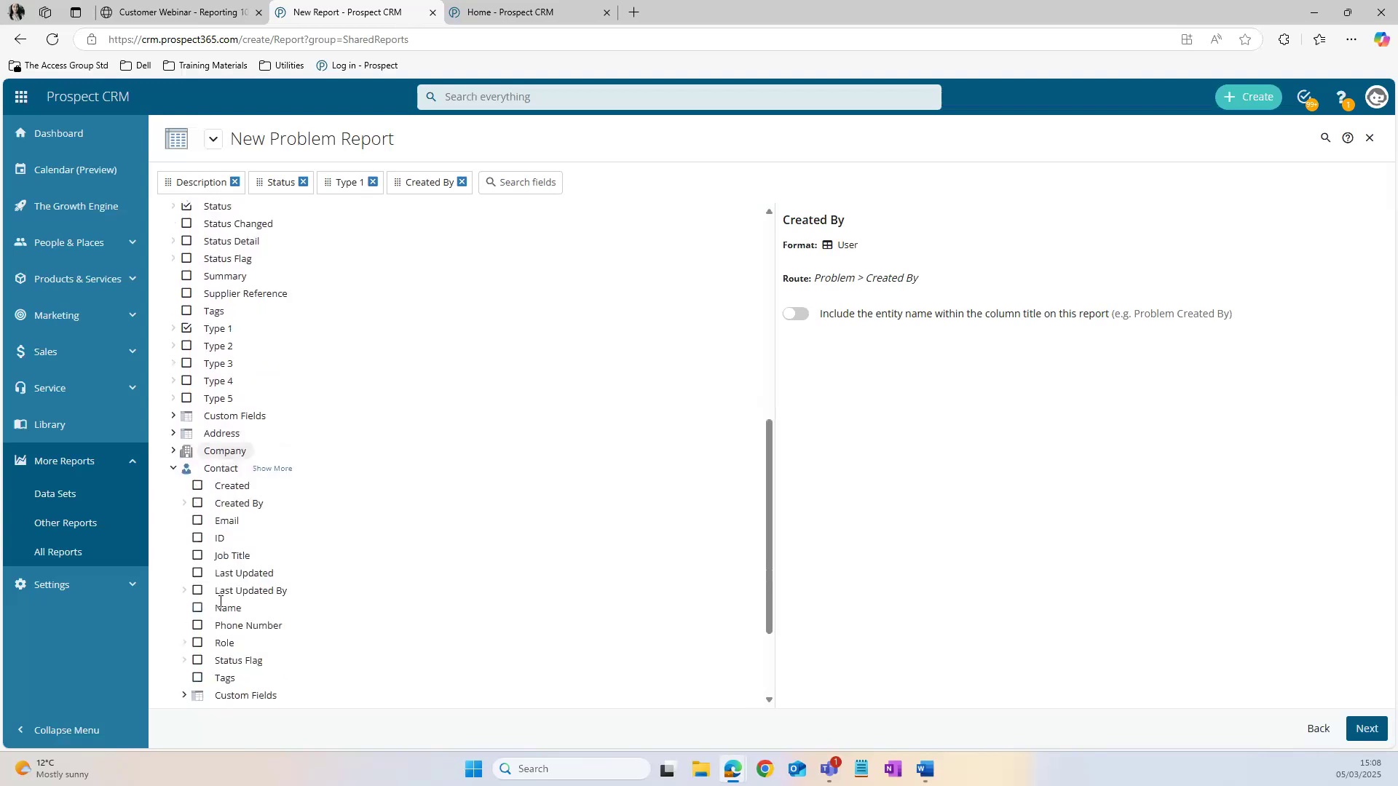
{"action": "left_click", "coordinate": [197, 536]}
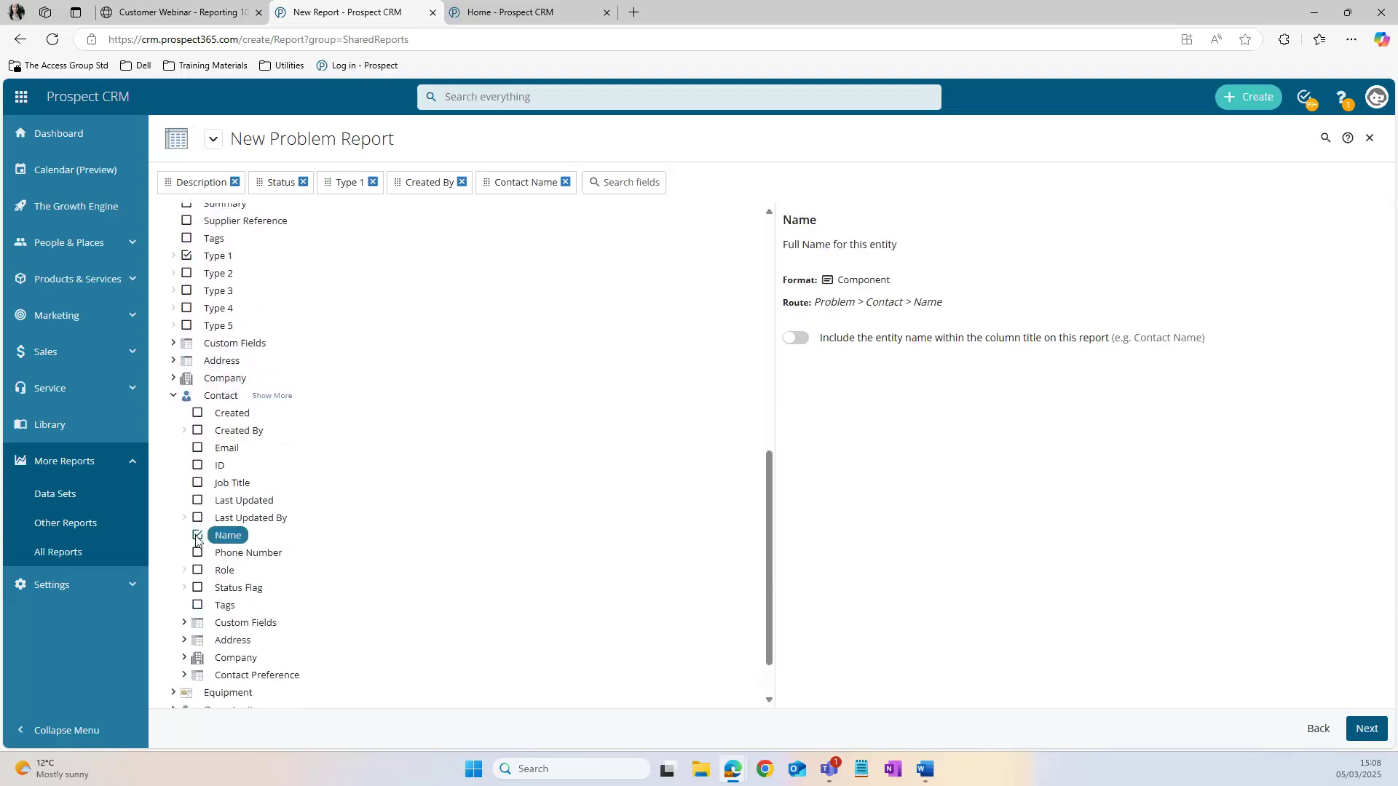
{"action": "left_click", "coordinate": [174, 377]}
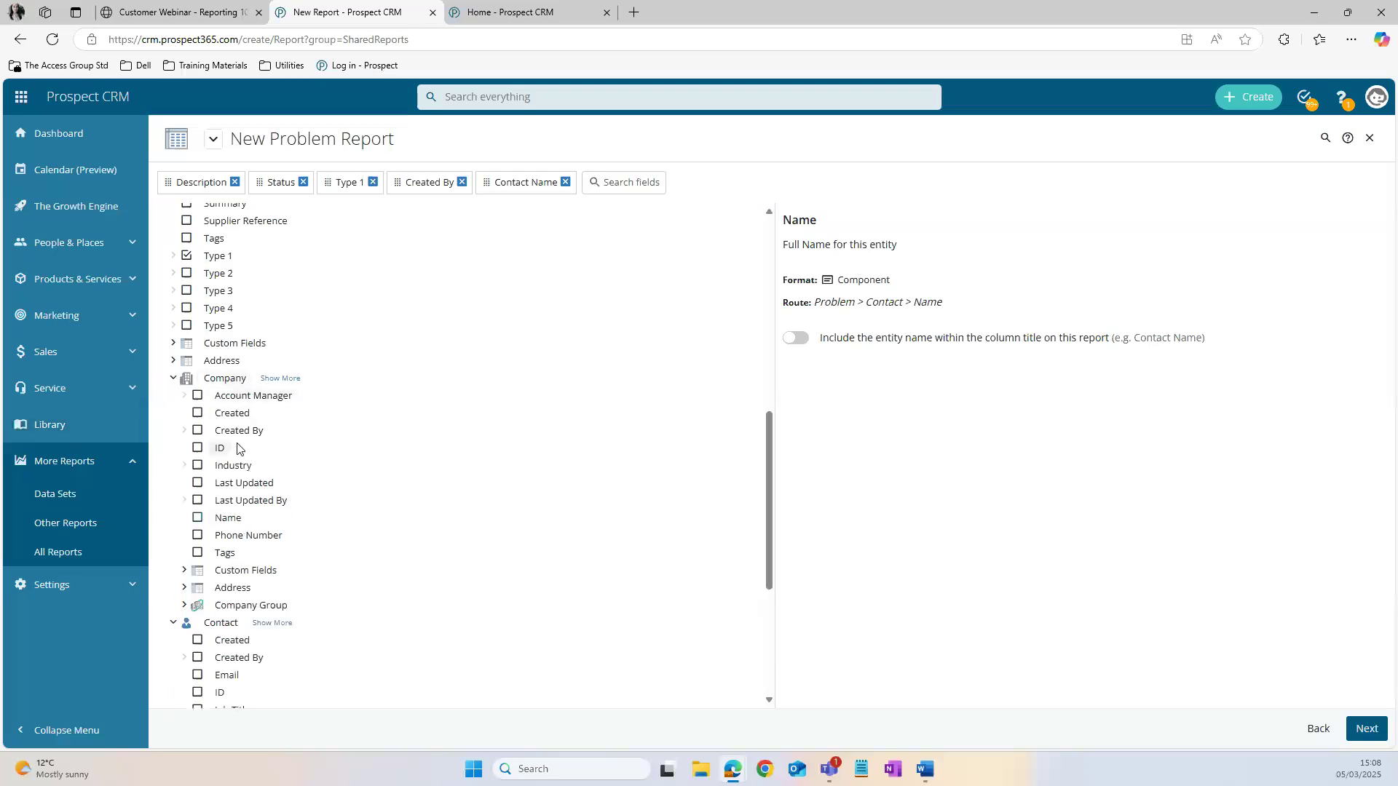
{"action": "left_click", "coordinate": [198, 519]}
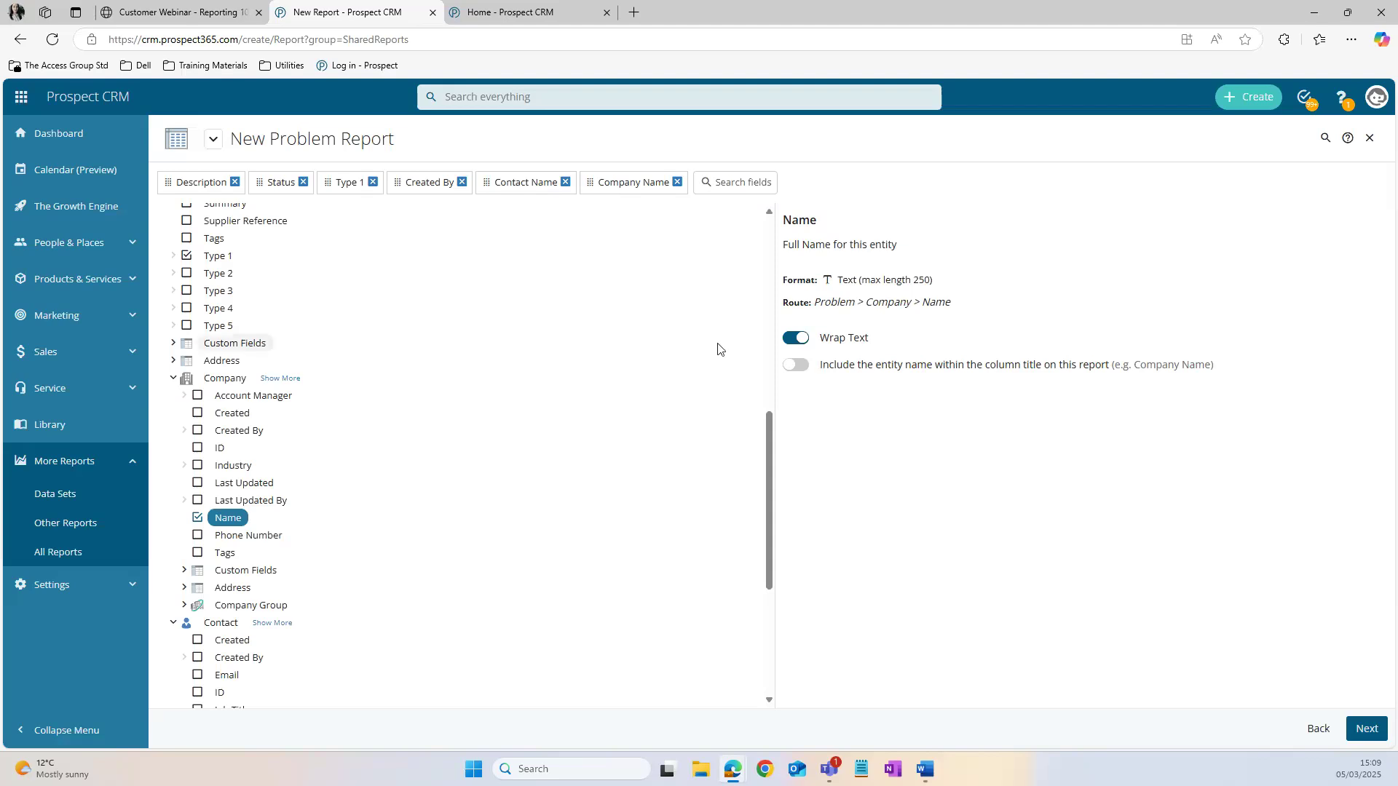
Step: Include the entity name within the column title for both the Company Name and Contact Name fields
{"action": "left_click", "coordinate": [801, 367]}
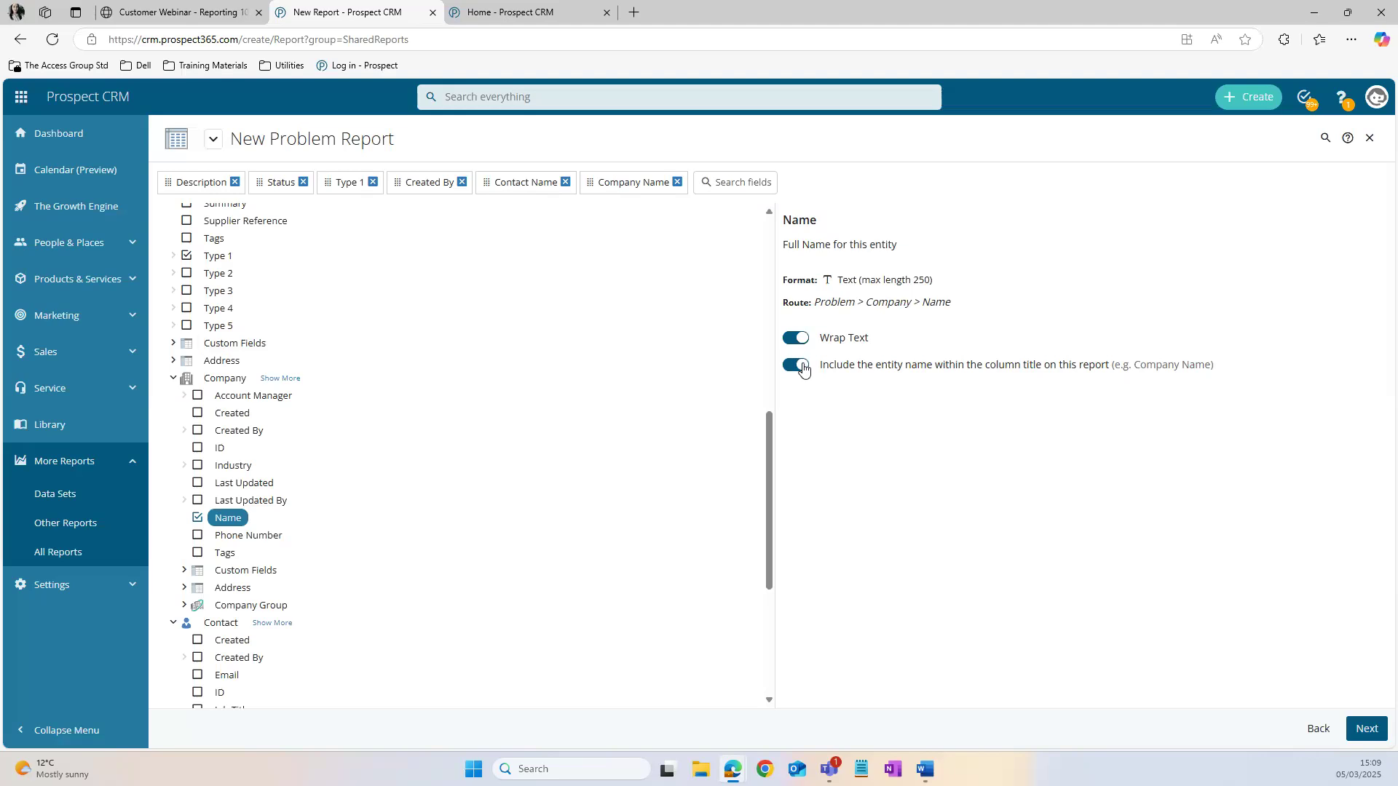
{"action": "scroll", "coordinate": [240, 568], "scroll_direction": "down", "scroll_amount": 1}
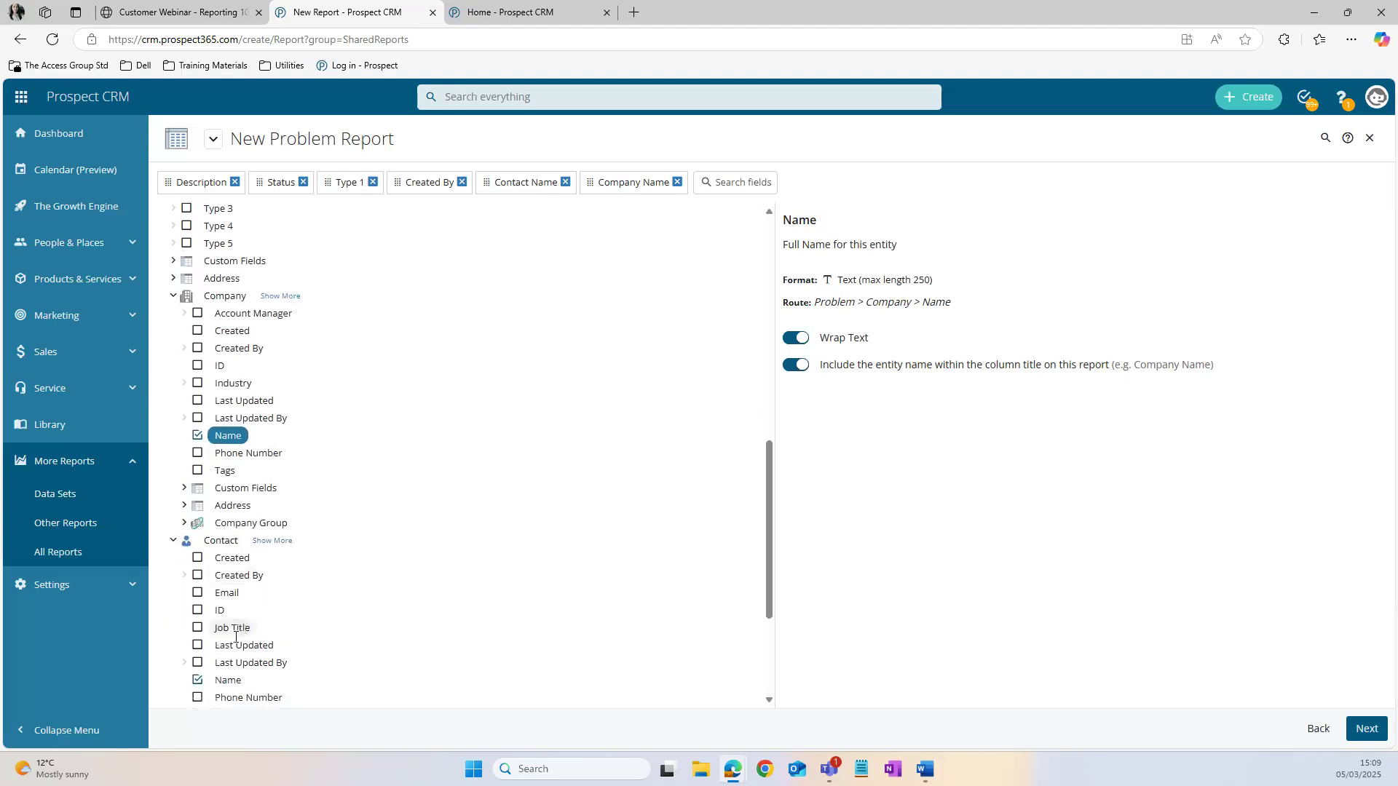
{"action": "scroll", "coordinate": [236, 637], "scroll_direction": "down", "scroll_amount": 2}
{"action": "left_click", "coordinate": [230, 545]}
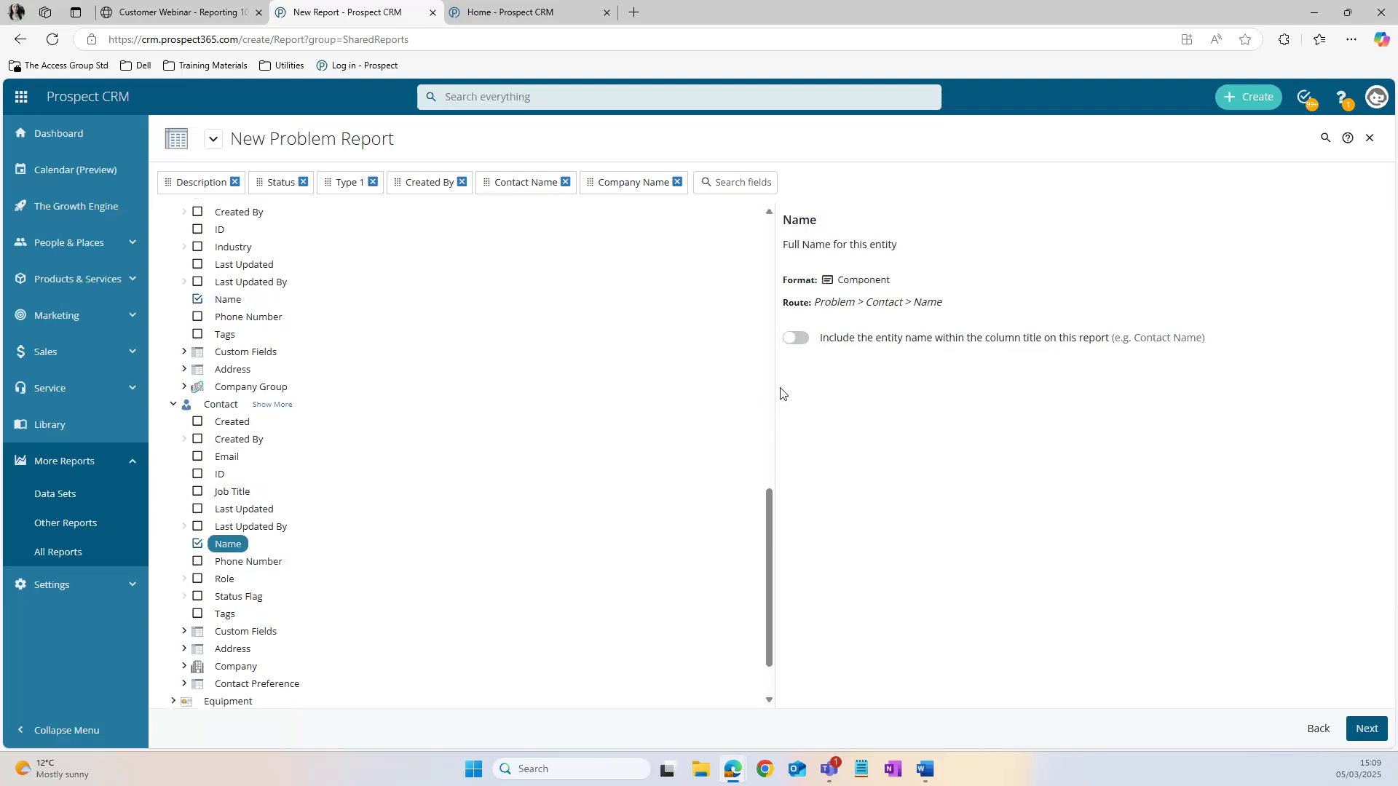
{"action": "left_click", "coordinate": [806, 341]}
Step: Reorder the columns so Company Name, Contact Name and Created By come before Description, and generate the report
{"action": "left_click_drag", "start_coordinate": [638, 190], "coordinate": [177, 192]}
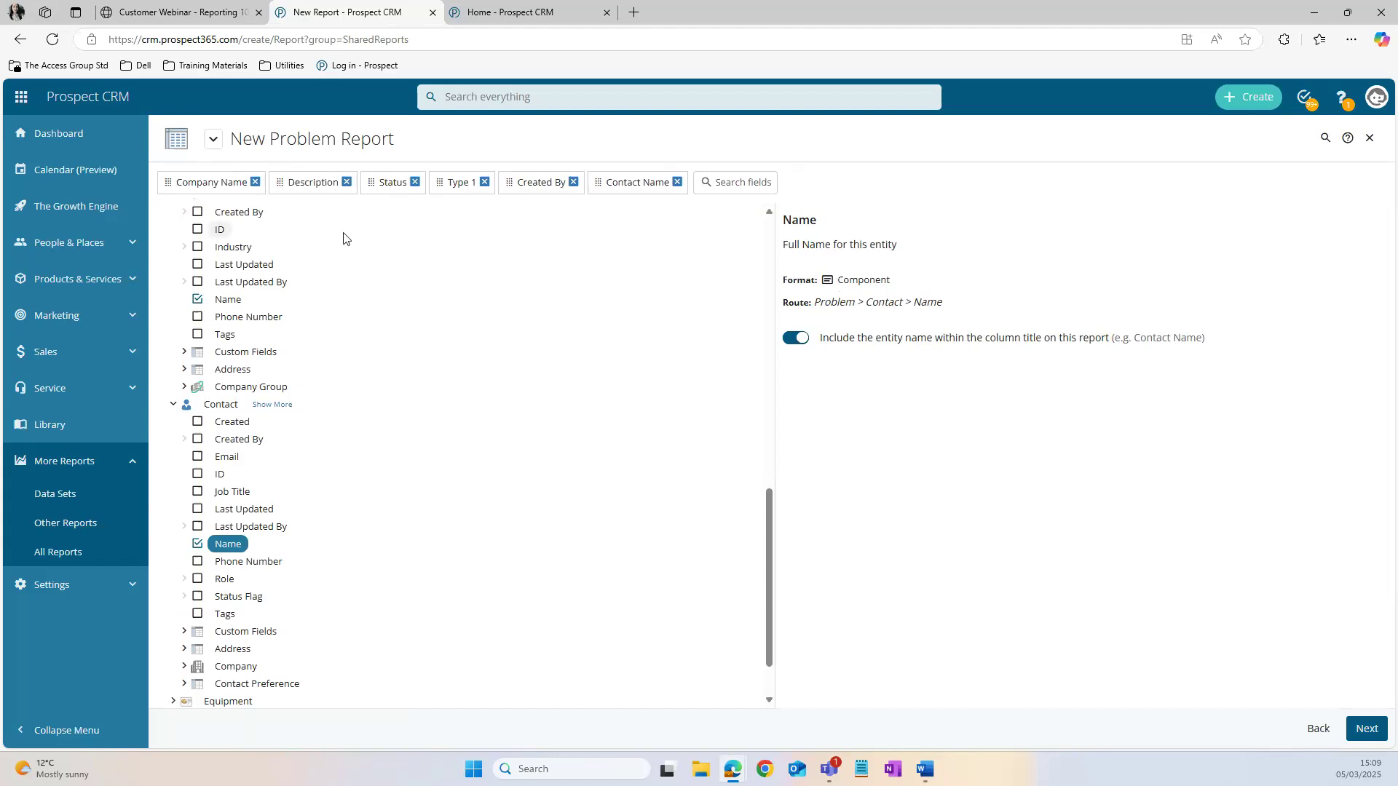
{"action": "left_click_drag", "start_coordinate": [637, 188], "coordinate": [285, 194]}
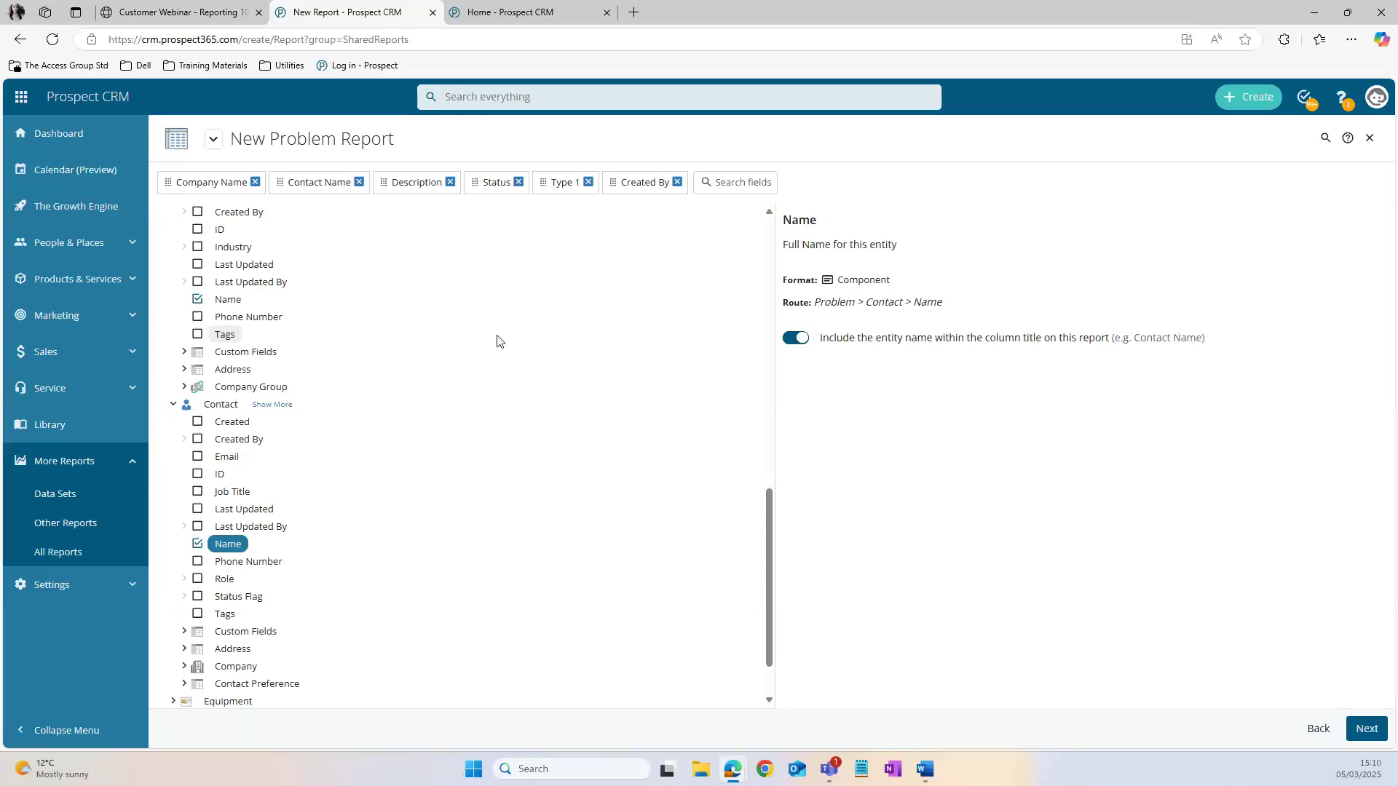
{"action": "left_click_drag", "start_coordinate": [644, 184], "coordinate": [389, 191]}
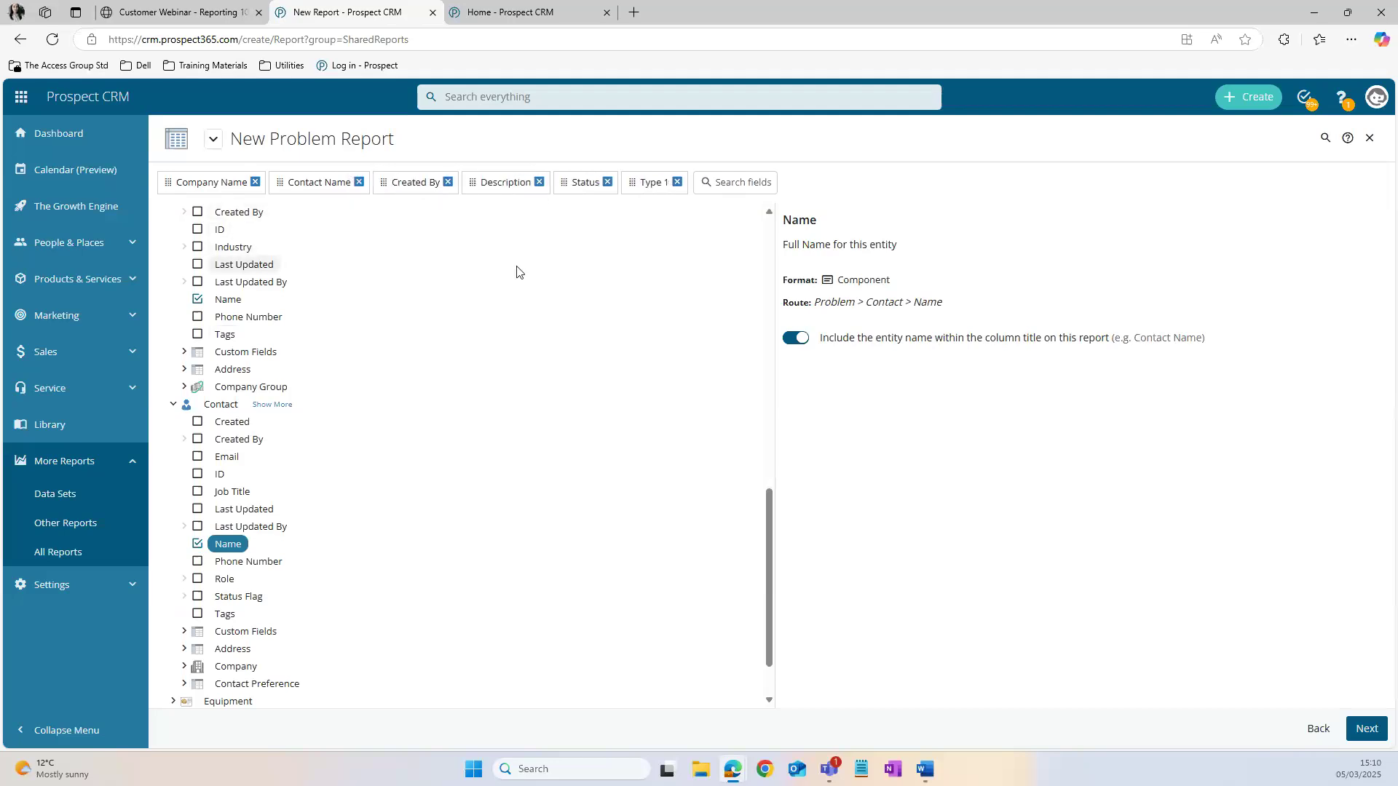
{"action": "left_click", "coordinate": [1366, 737]}
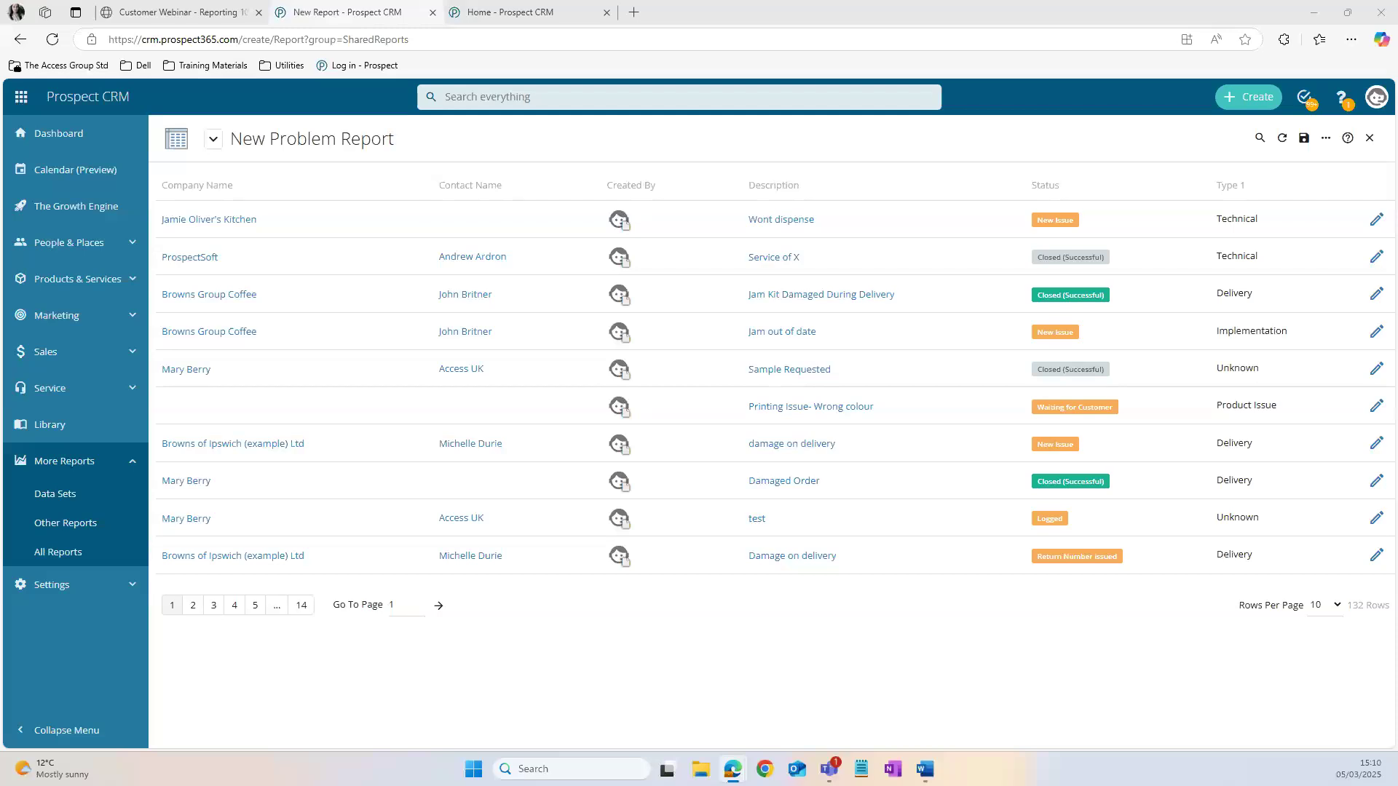
Step: Add a filter on the Problem's Status field to the report
{"action": "left_click", "coordinate": [1326, 141]}
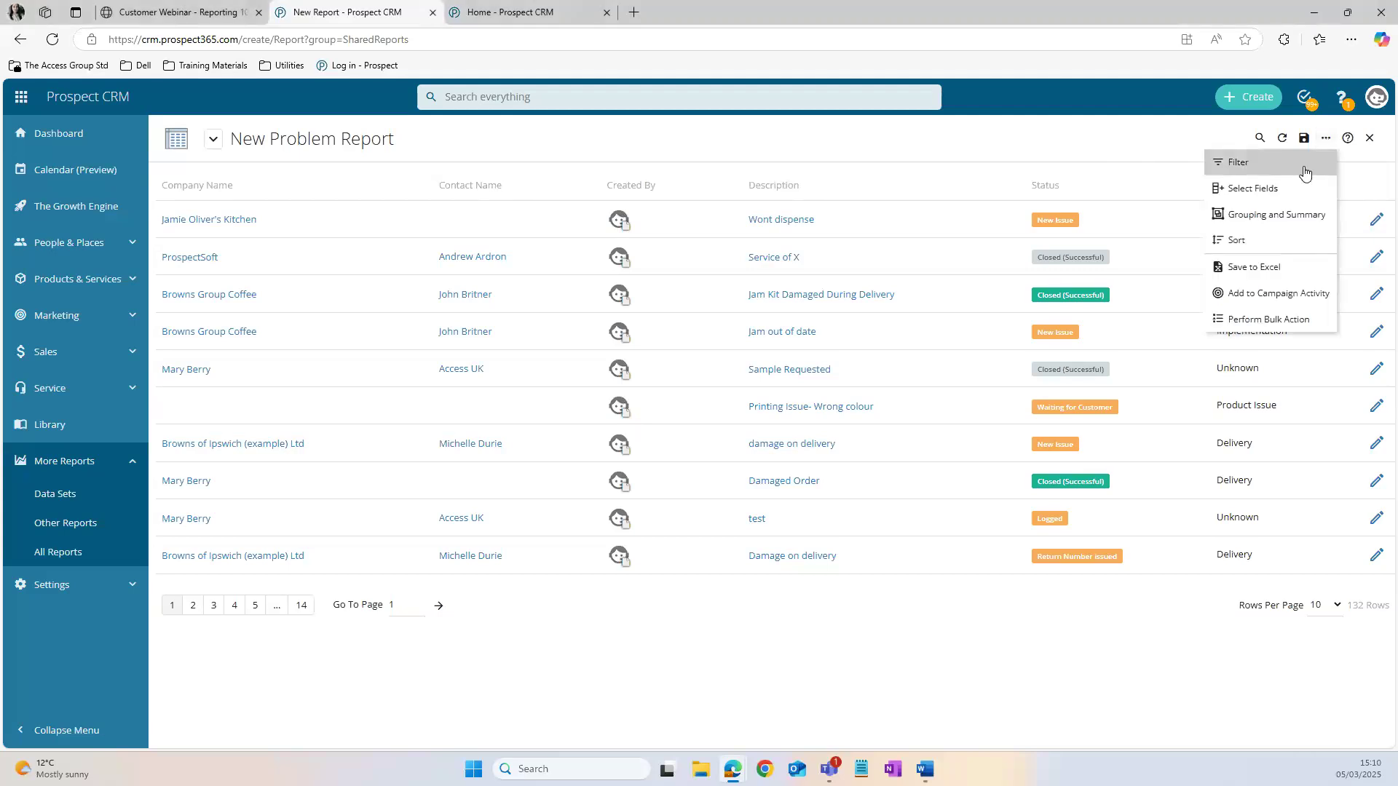
{"action": "left_click", "coordinate": [1264, 167]}
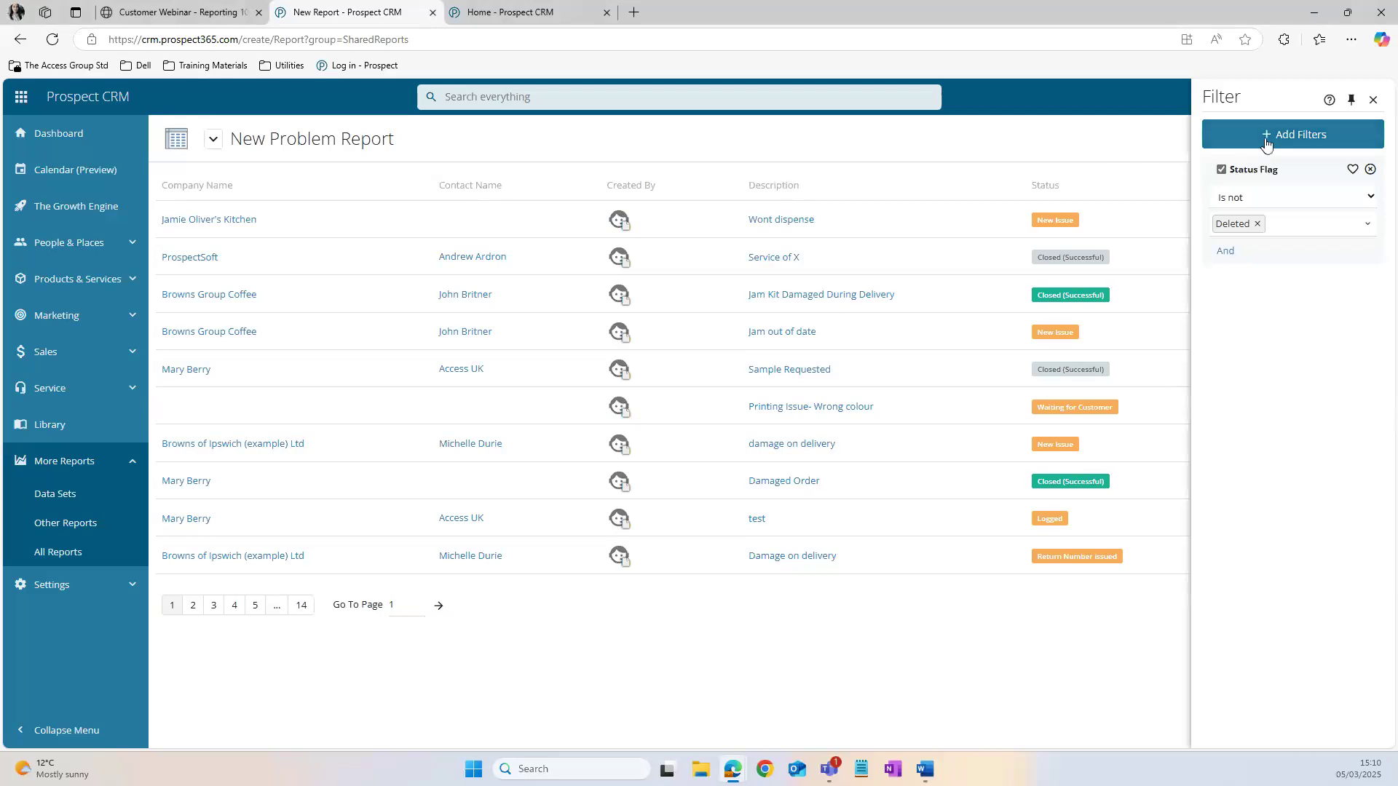
{"action": "left_click", "coordinate": [1308, 143]}
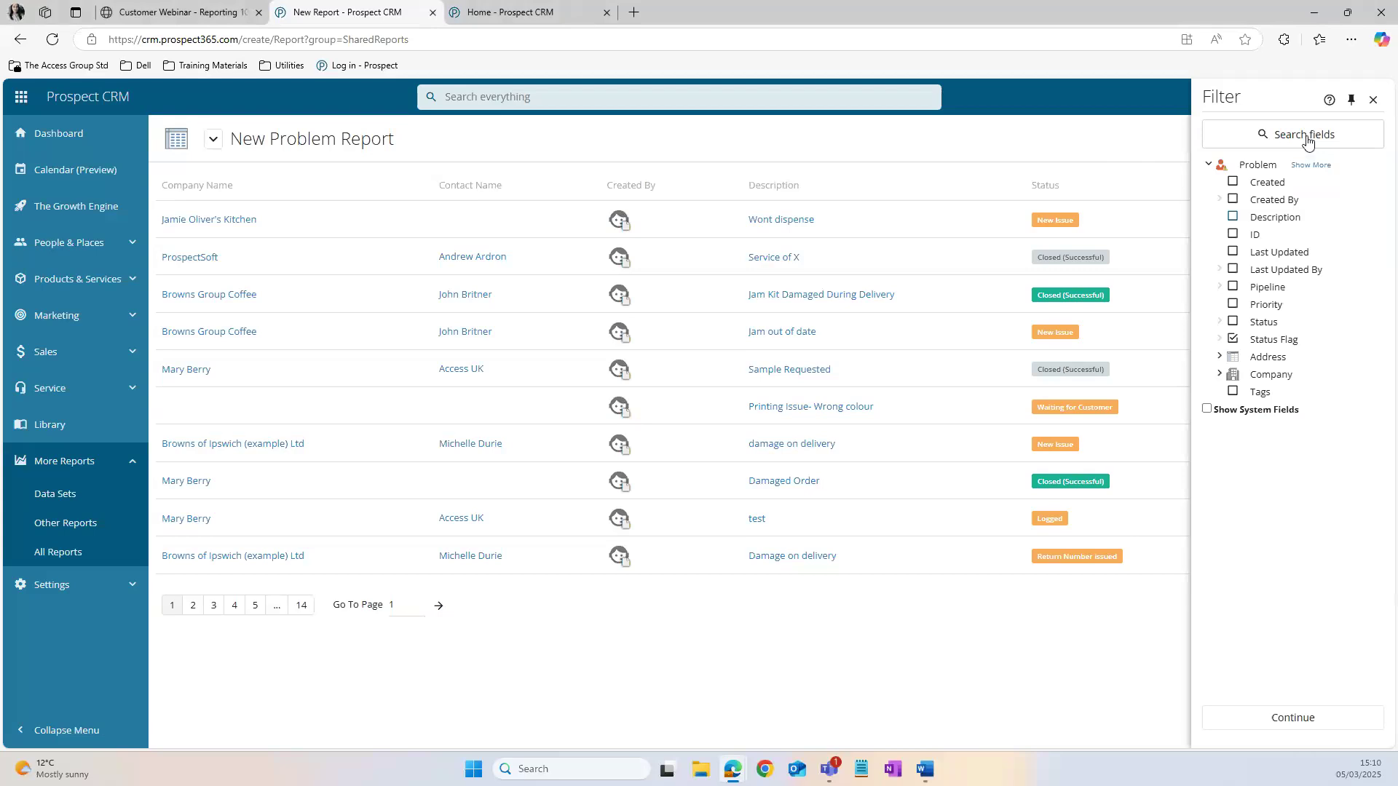
{"action": "left_click", "coordinate": [1232, 323]}
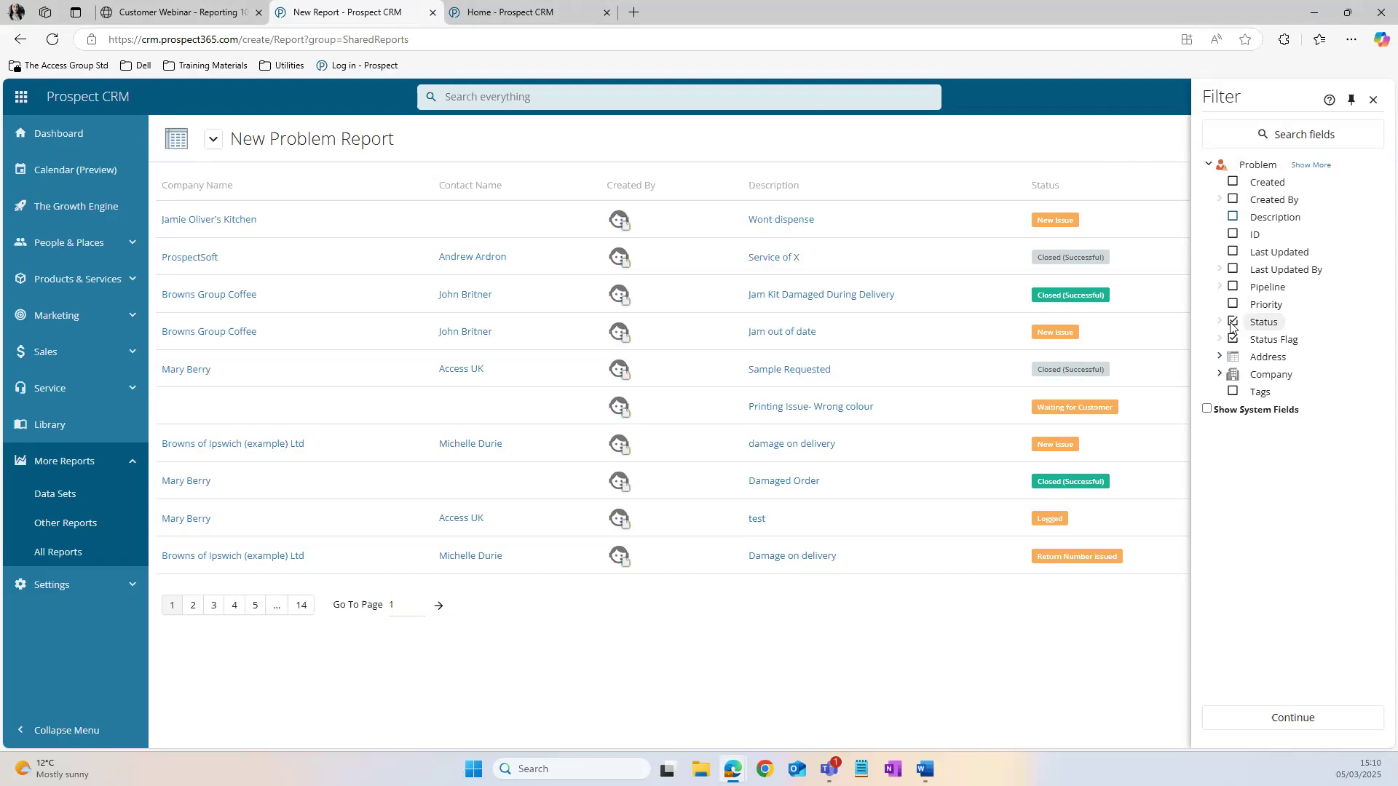
{"action": "left_click", "coordinate": [1314, 725]}
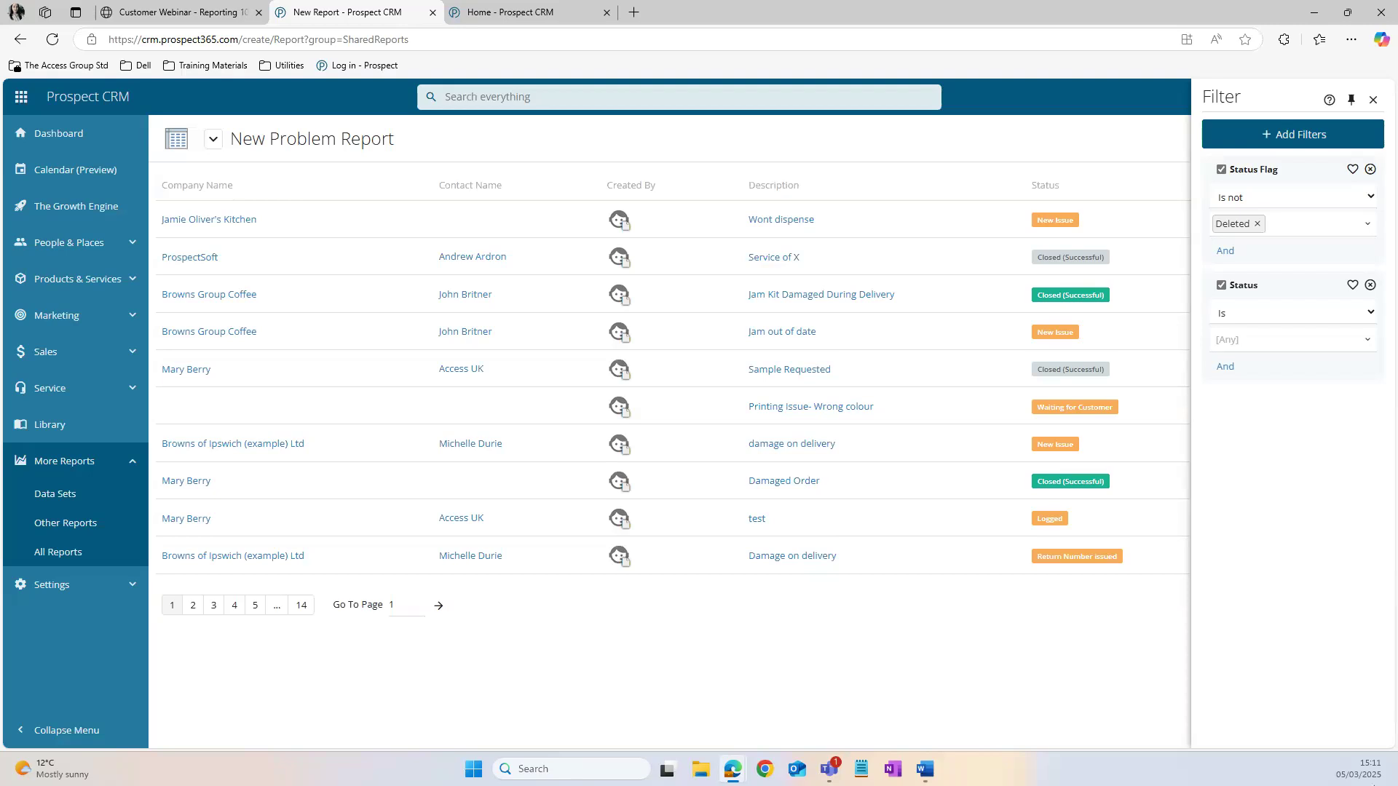
Step: Set the Status filter to Is not Closed, Closed (No Return) or Closed (Successful)
{"action": "left_click", "coordinate": [1254, 313]}
{"action": "left_click", "coordinate": [1254, 354]}
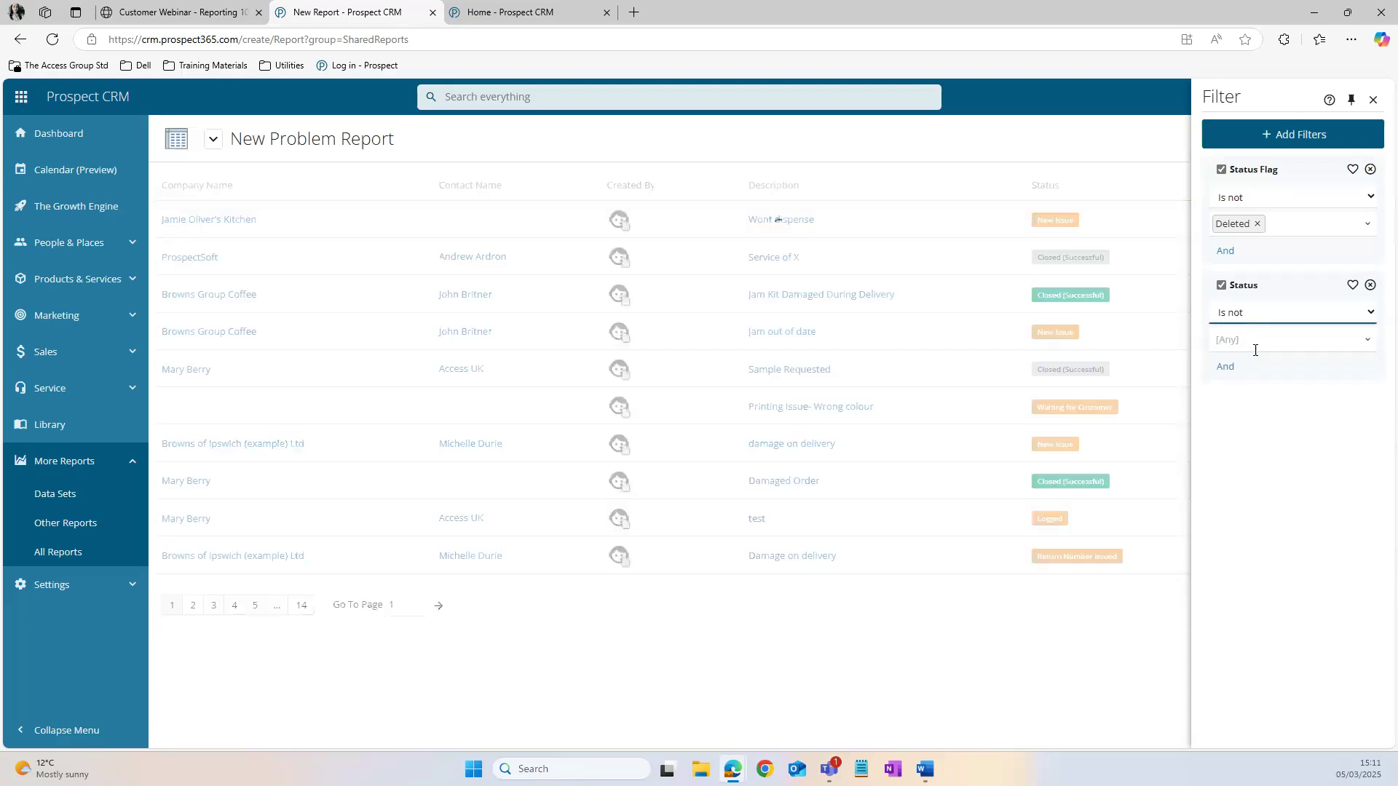
{"action": "left_click", "coordinate": [1352, 344]}
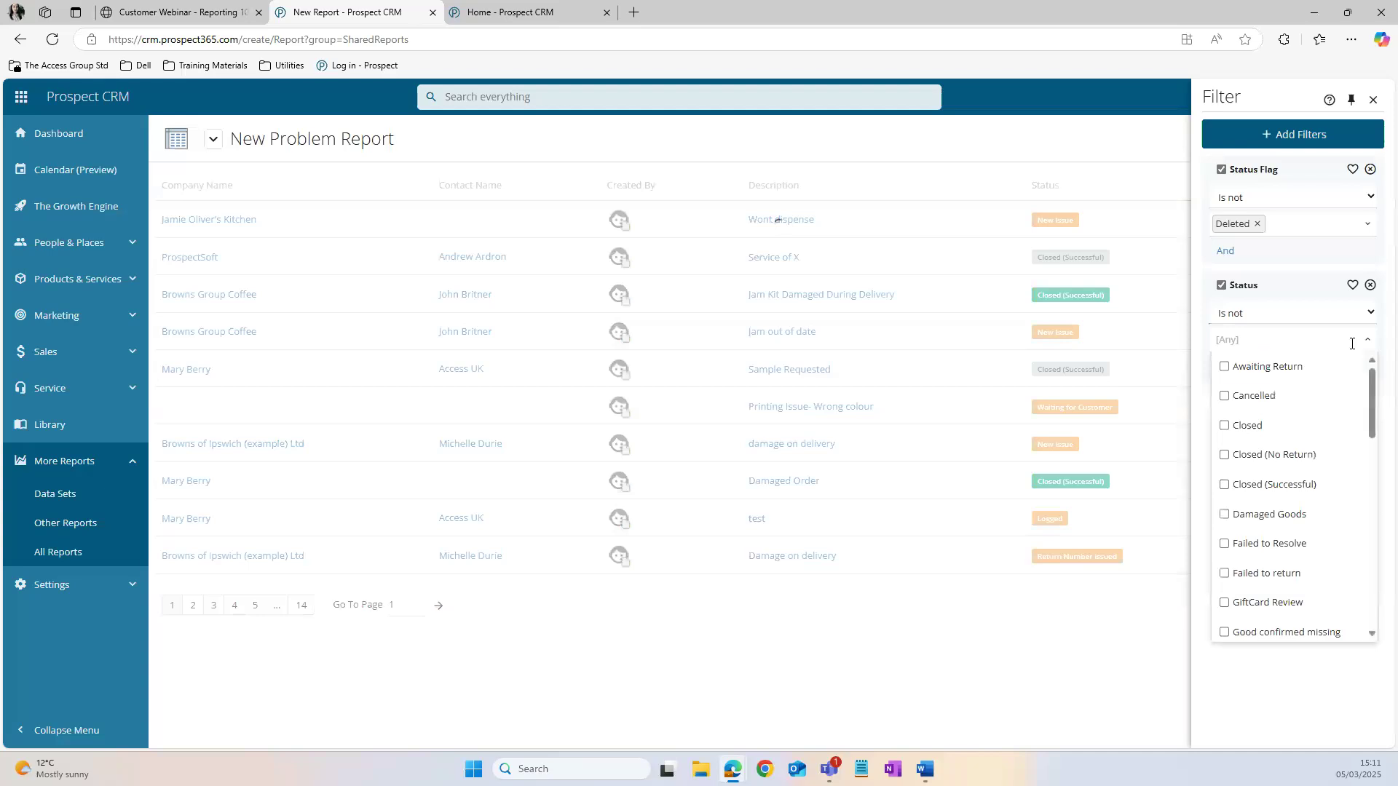
{"action": "left_click", "coordinate": [1271, 426]}
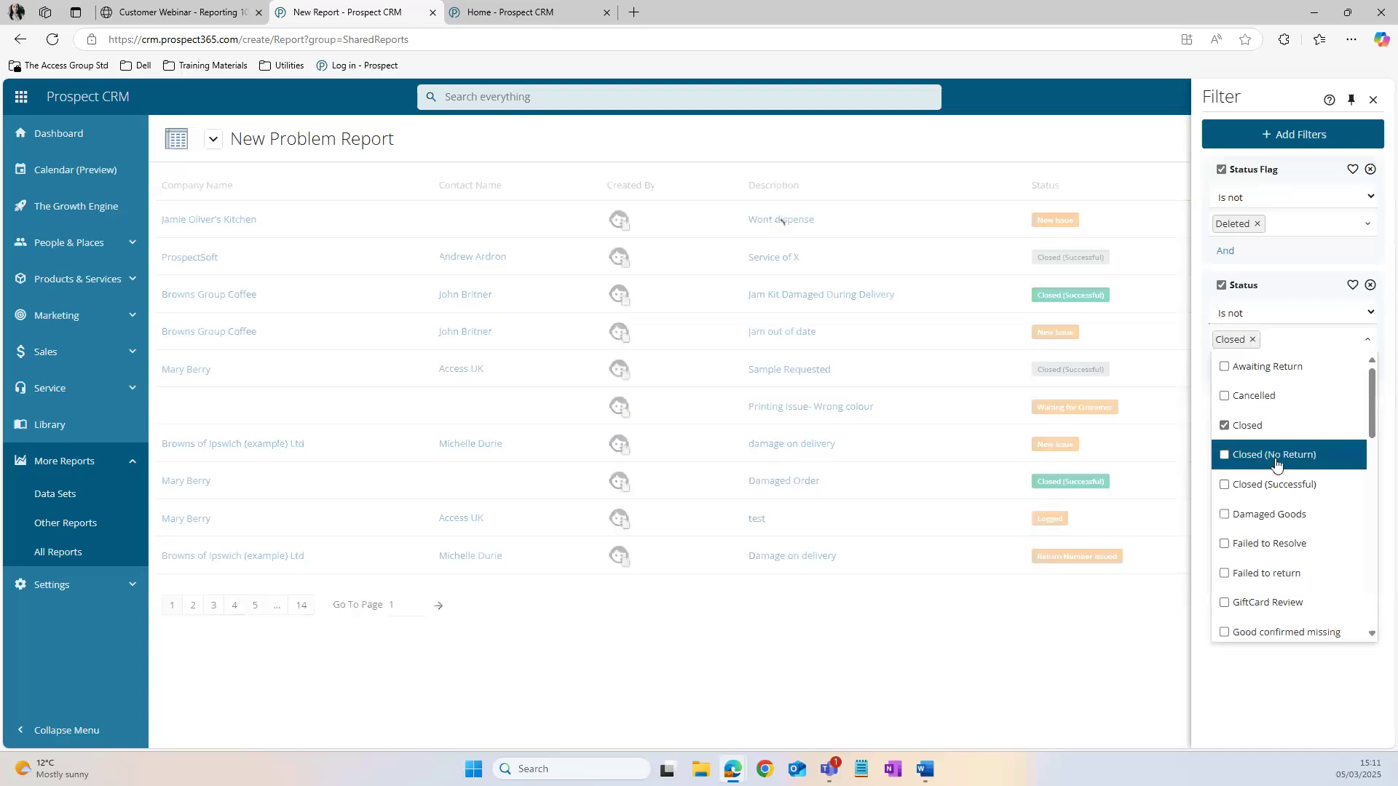
{"action": "left_click", "coordinate": [1276, 464]}
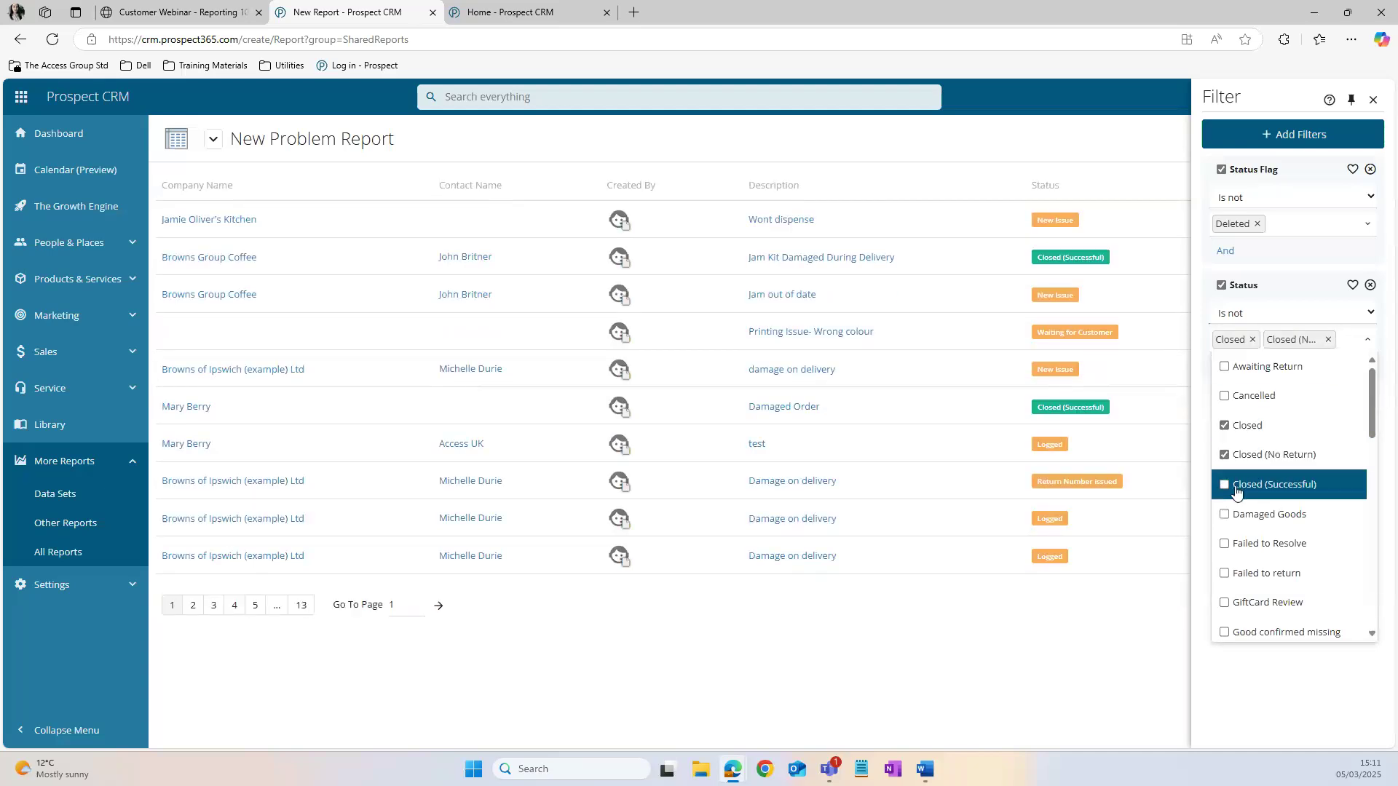
{"action": "left_click", "coordinate": [1241, 492]}
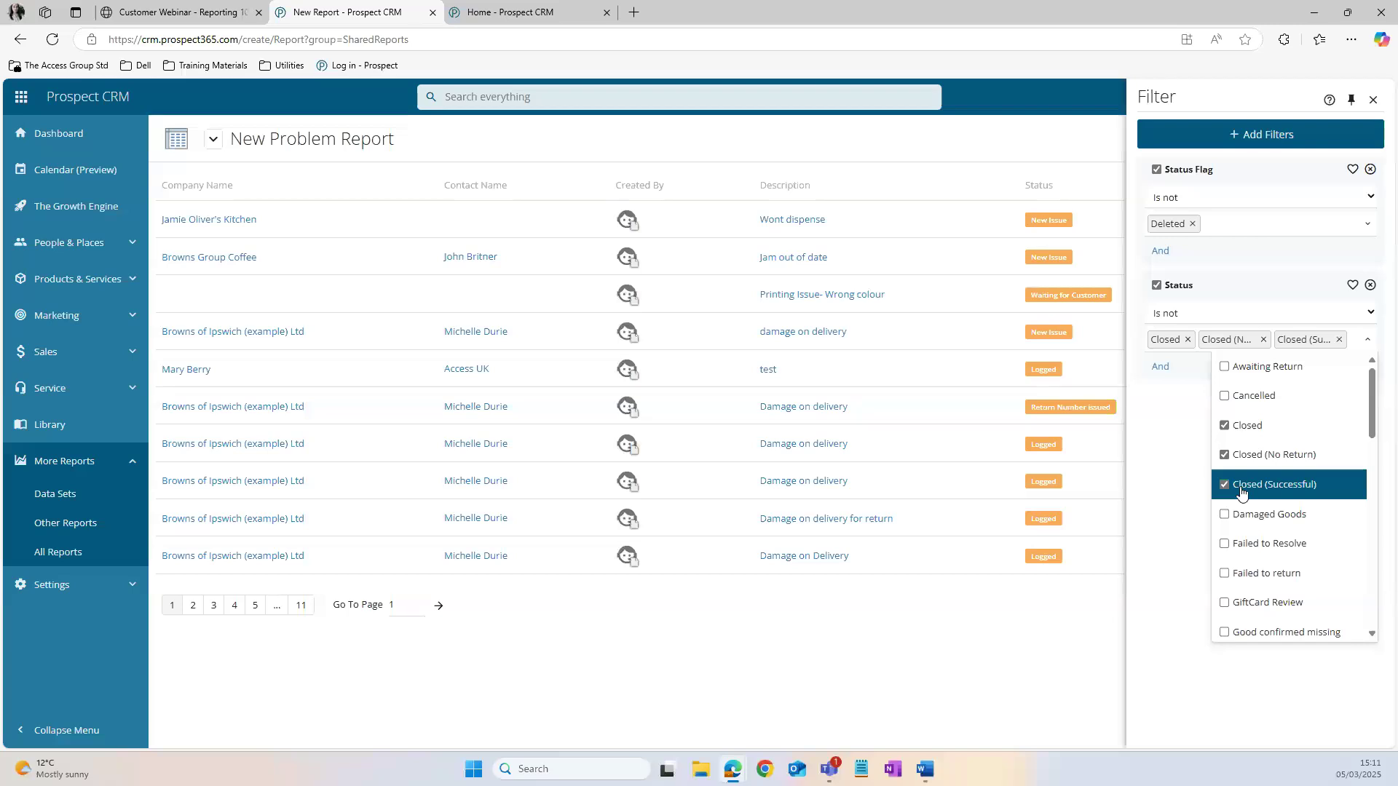
Step: Close the filter settings and group the problem report by the Status Description field
{"action": "scroll", "coordinate": [1267, 480], "scroll_direction": "down", "scroll_amount": 3}
{"action": "scroll", "coordinate": [1286, 448], "scroll_direction": "down", "scroll_amount": 5}
{"action": "scroll", "coordinate": [1282, 502], "scroll_direction": "up", "scroll_amount": 8}
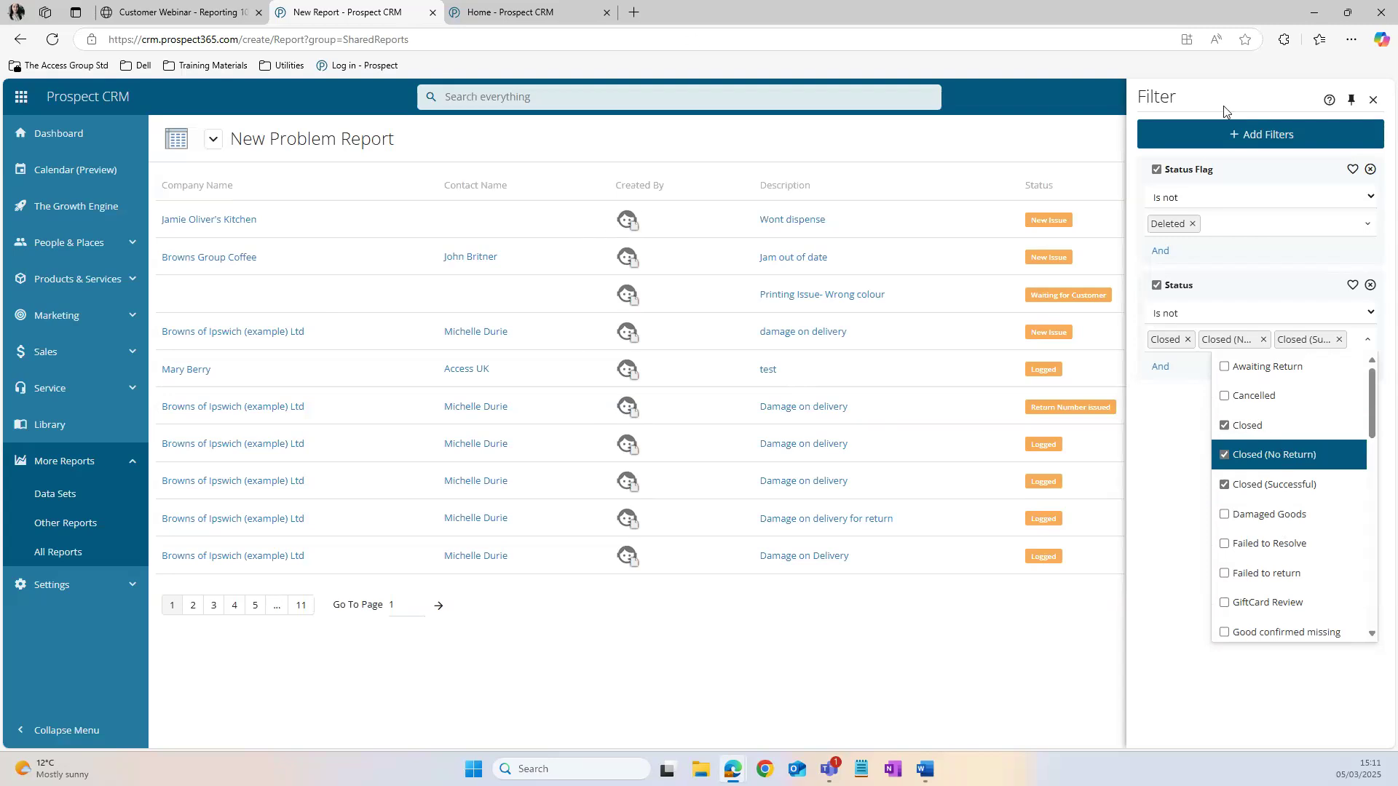
{"action": "left_click", "coordinate": [1082, 110]}
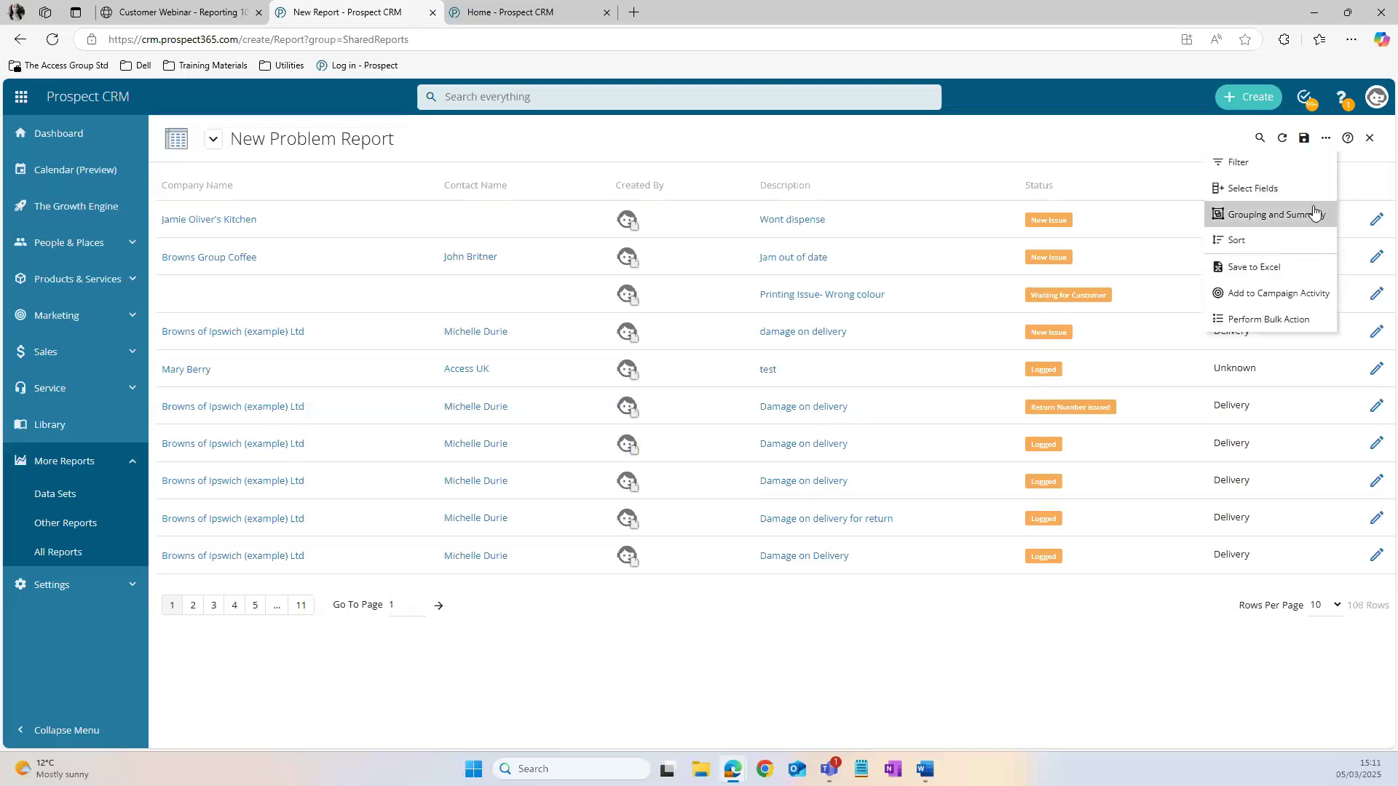
{"action": "left_click", "coordinate": [1313, 214]}
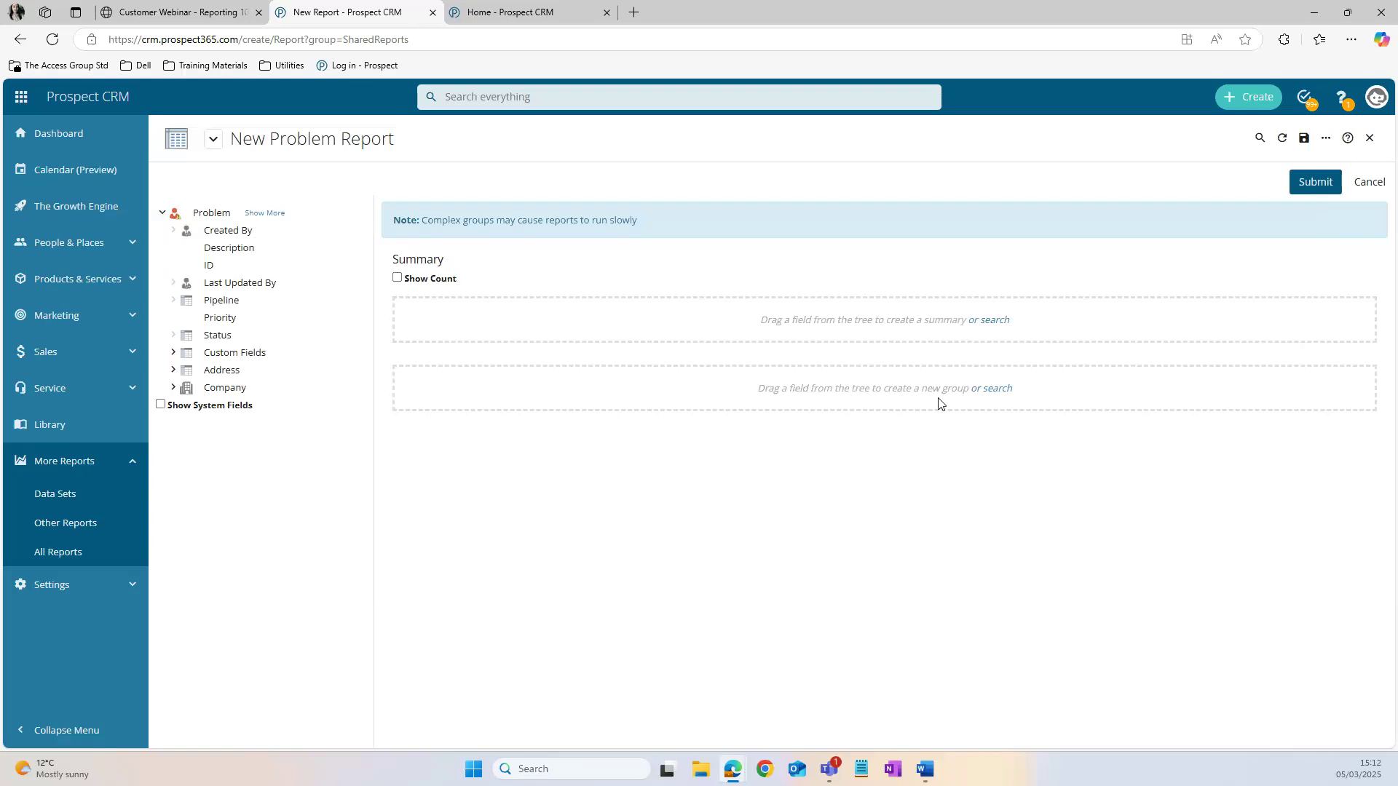
{"action": "left_click", "coordinate": [178, 337]}
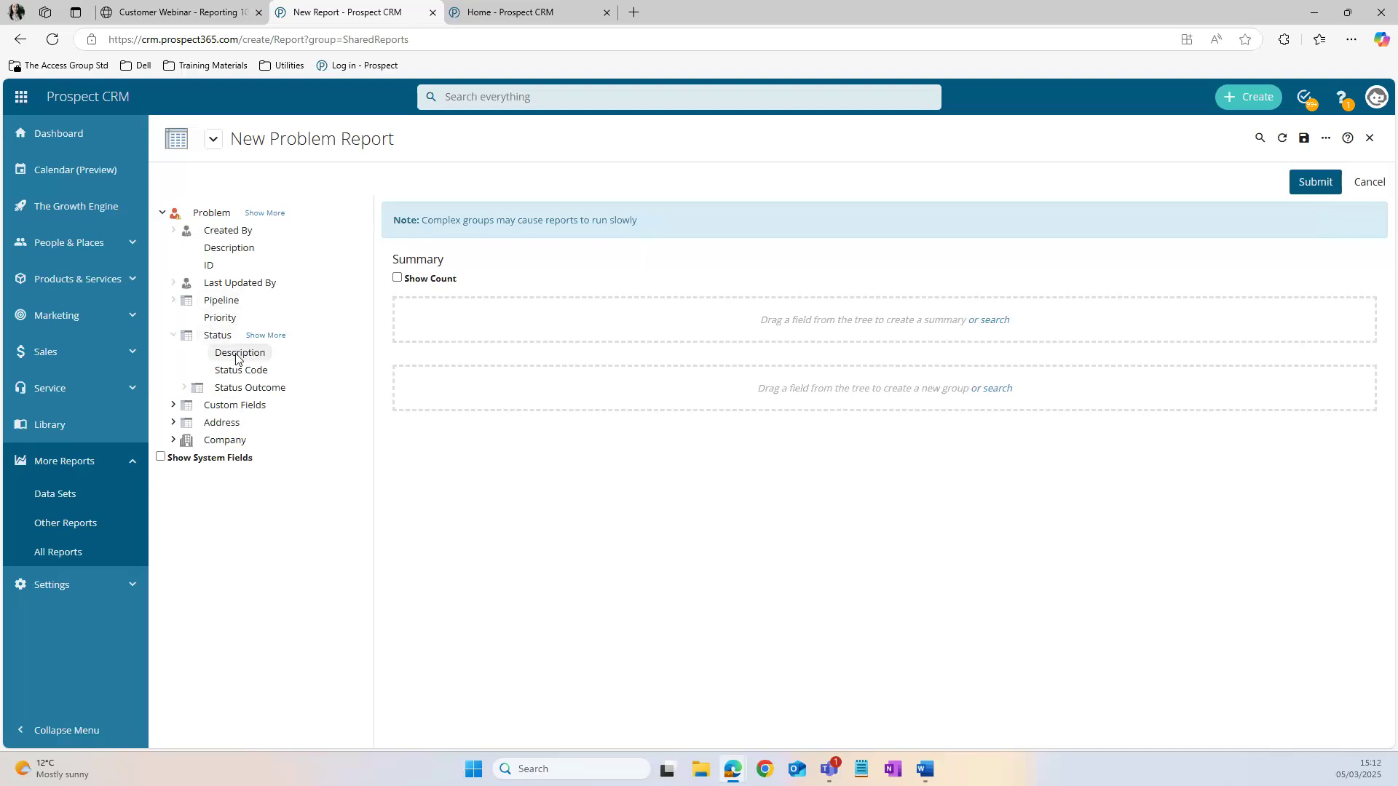
{"action": "left_click_drag", "start_coordinate": [236, 358], "coordinate": [789, 388]}
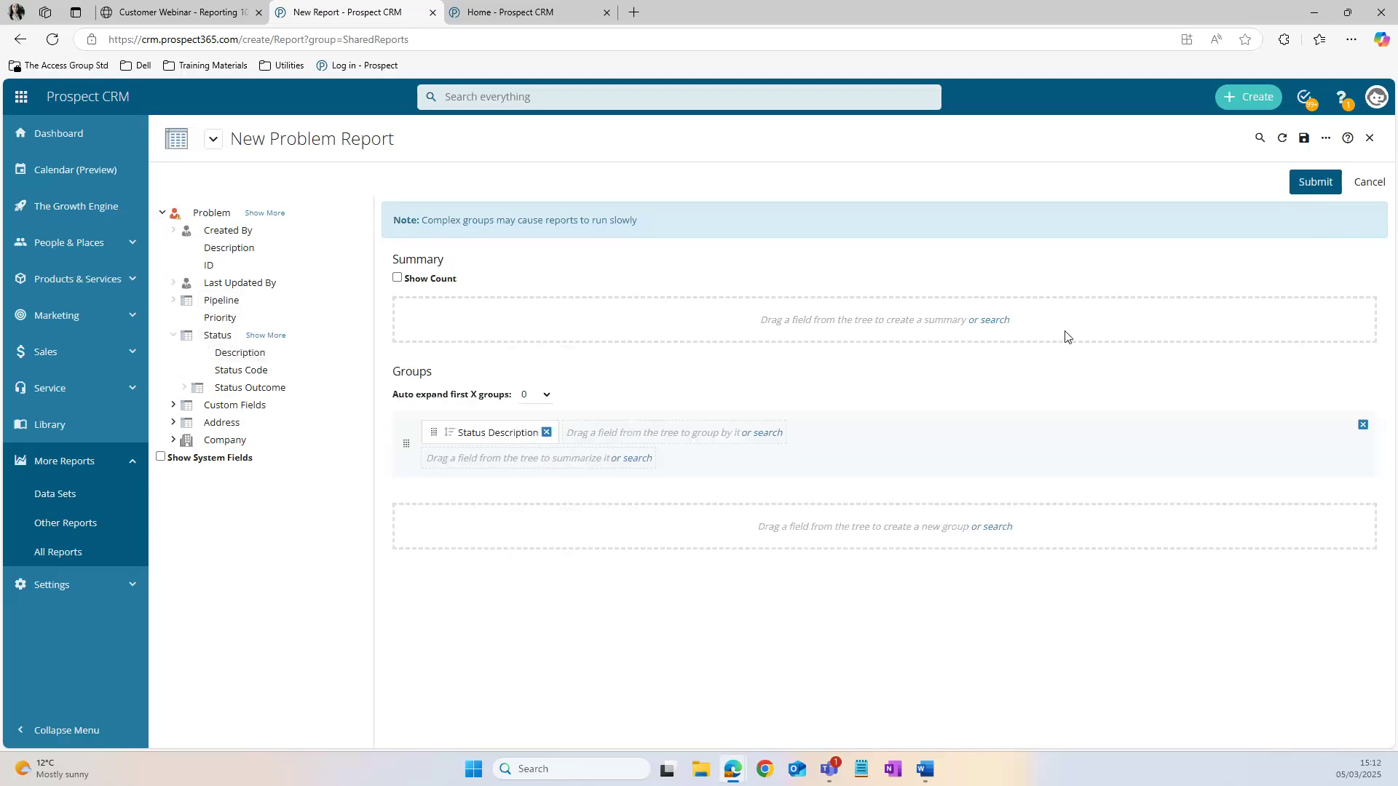
{"action": "left_click", "coordinate": [1316, 183]}
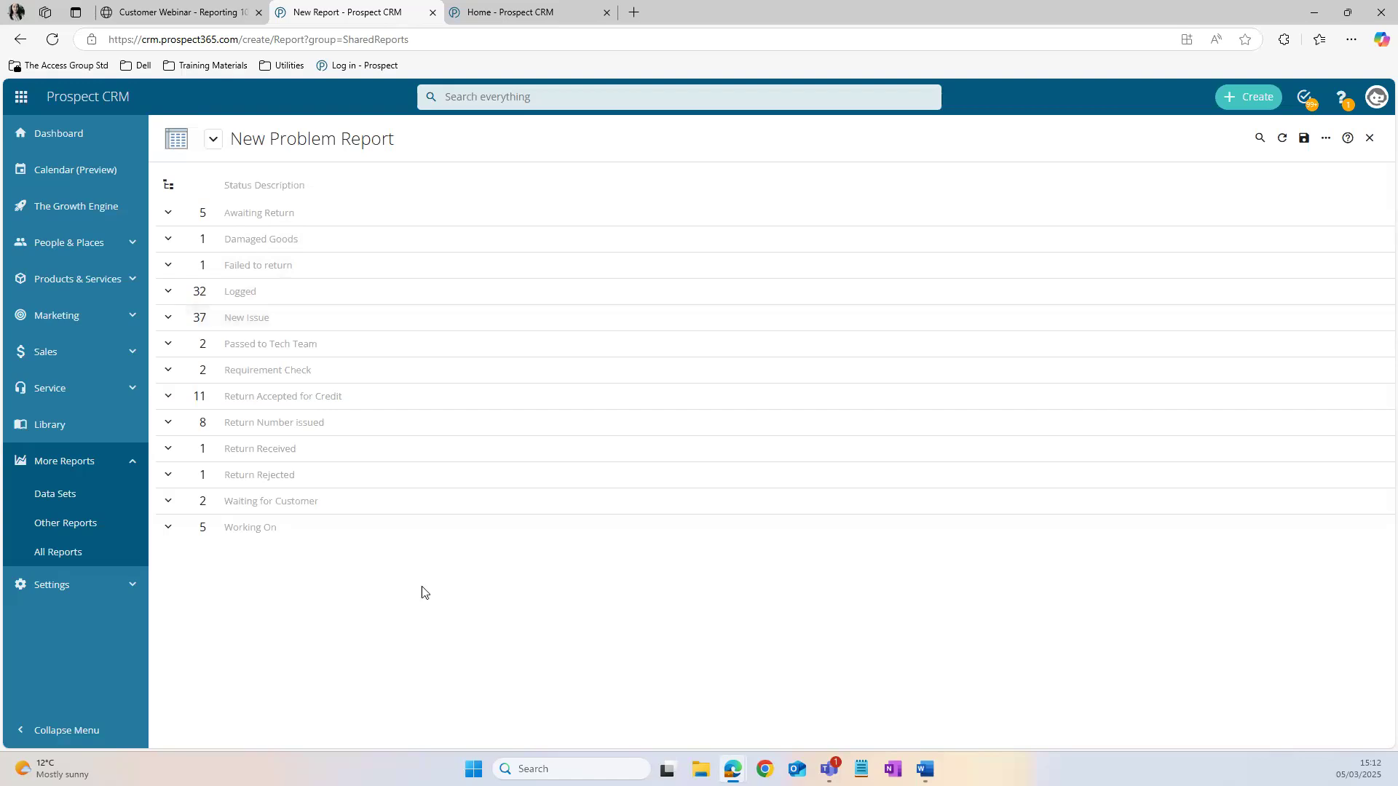
Step: Expand the Working On and Return Number issued groups to examine the problems listed in each
{"action": "left_click", "coordinate": [334, 537]}
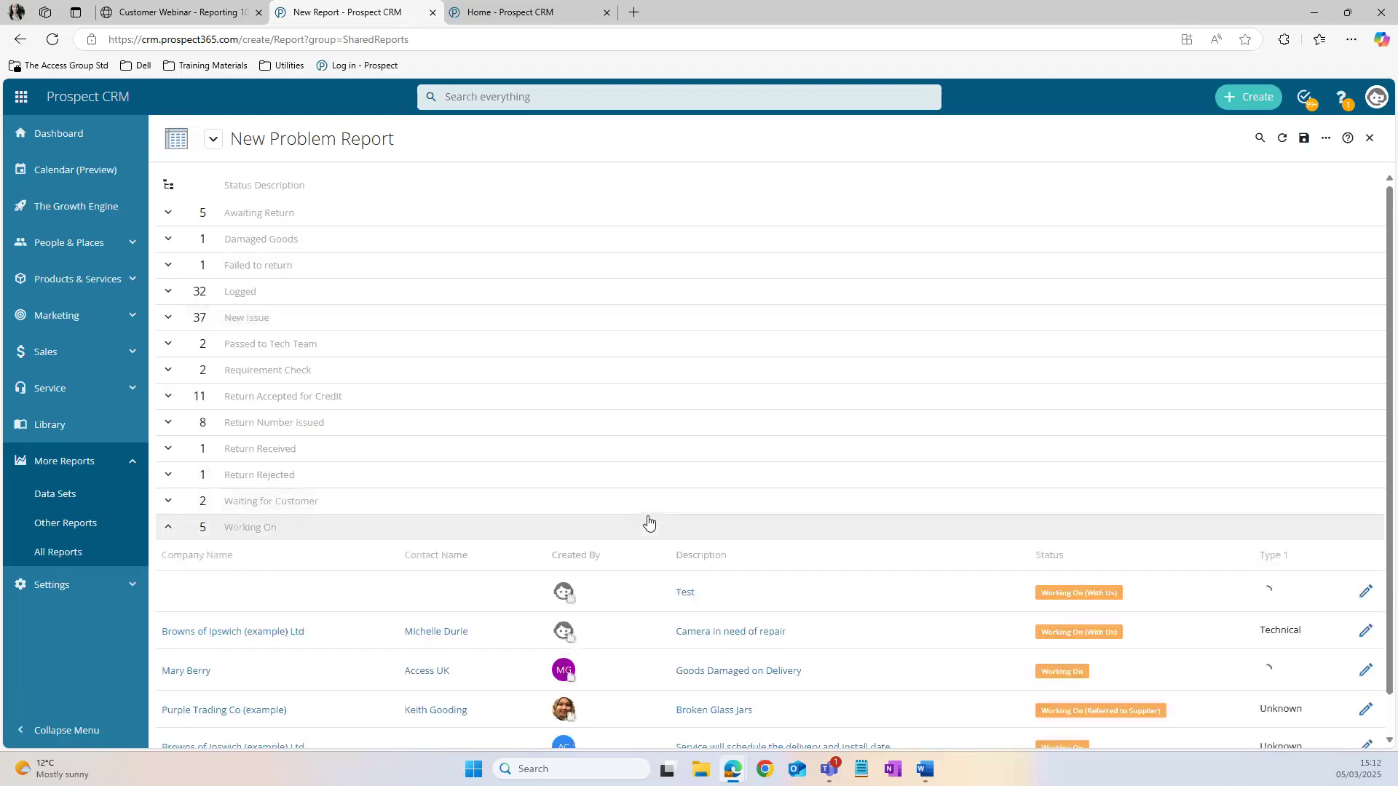
{"action": "scroll", "coordinate": [648, 521], "scroll_direction": "down", "scroll_amount": 1}
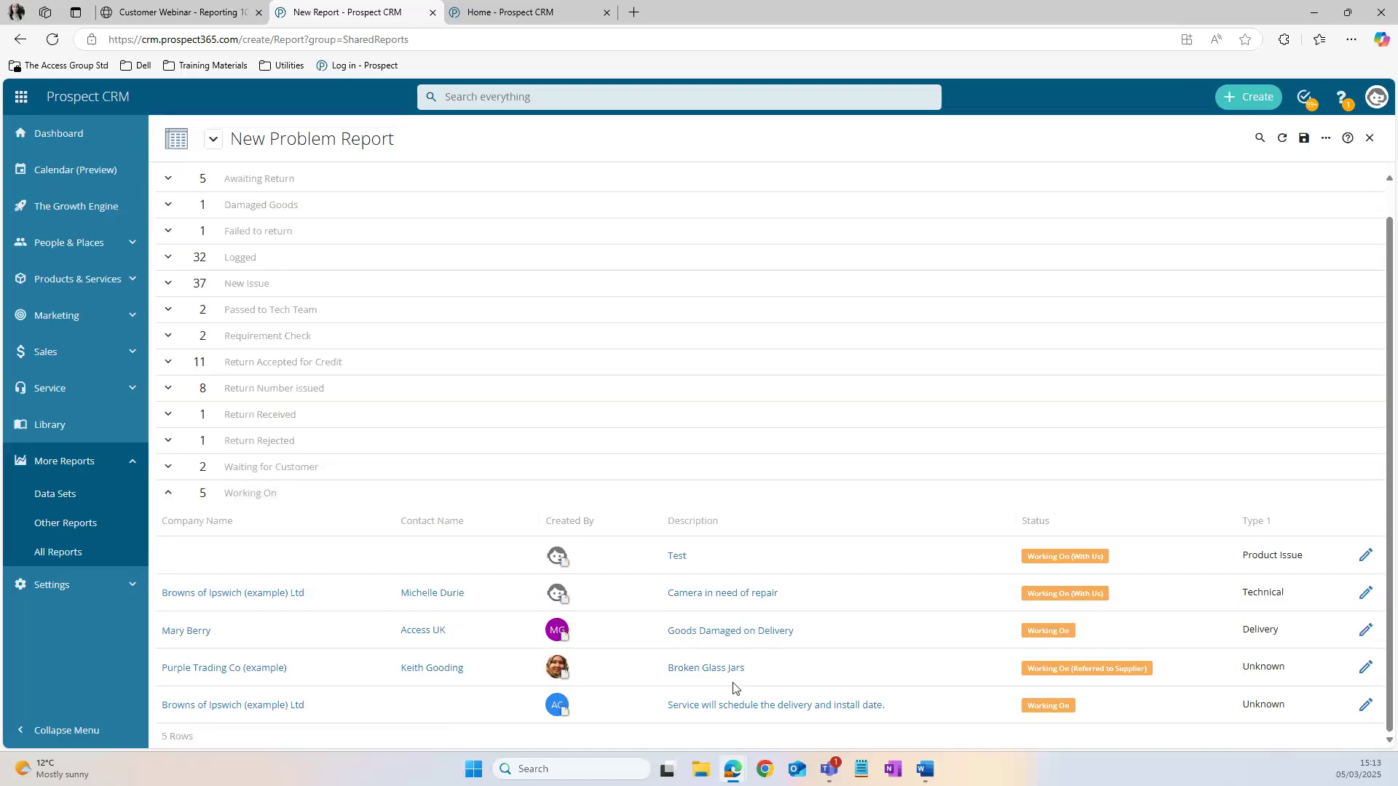
{"action": "left_click", "coordinate": [317, 397]}
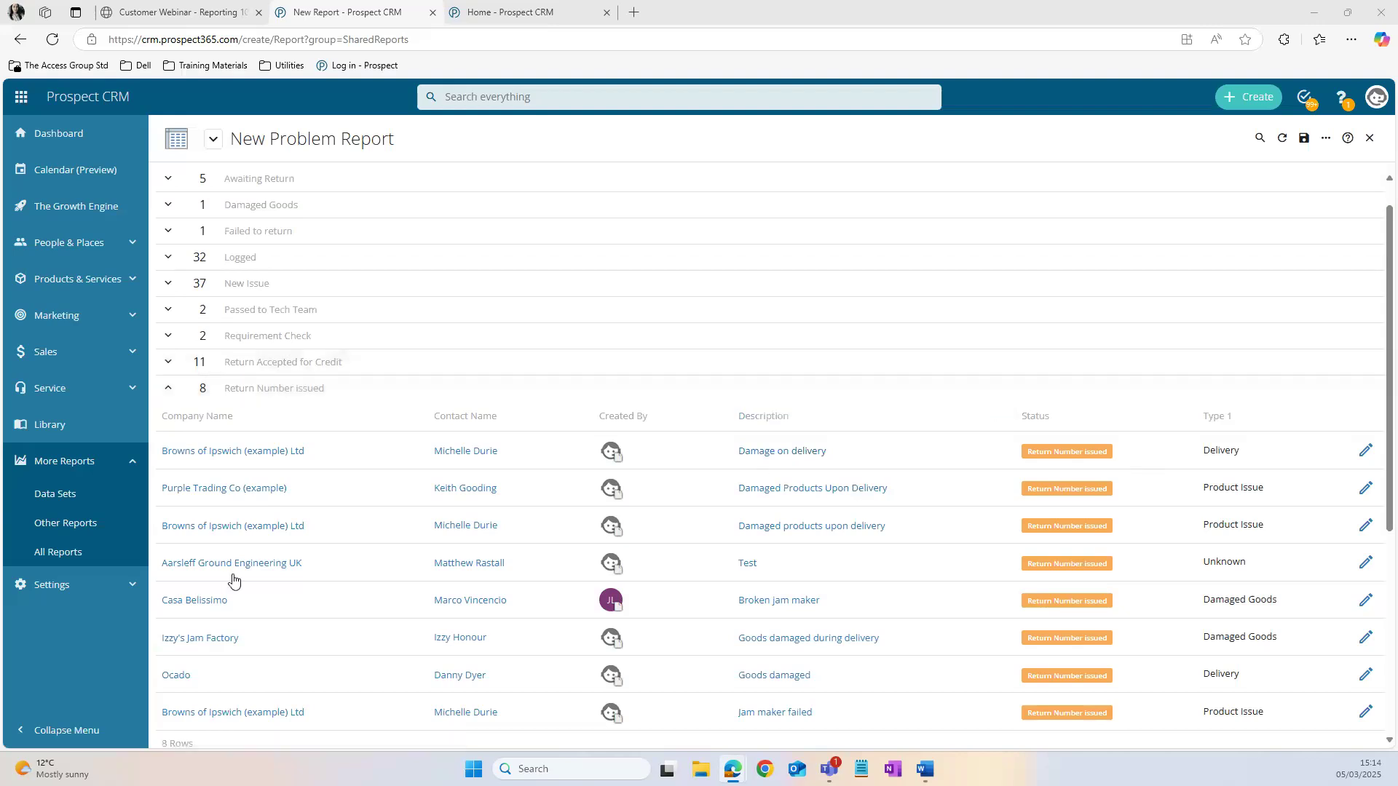
Step: Close the problem report and return to the All Reports list
{"action": "left_click", "coordinate": [76, 564]}
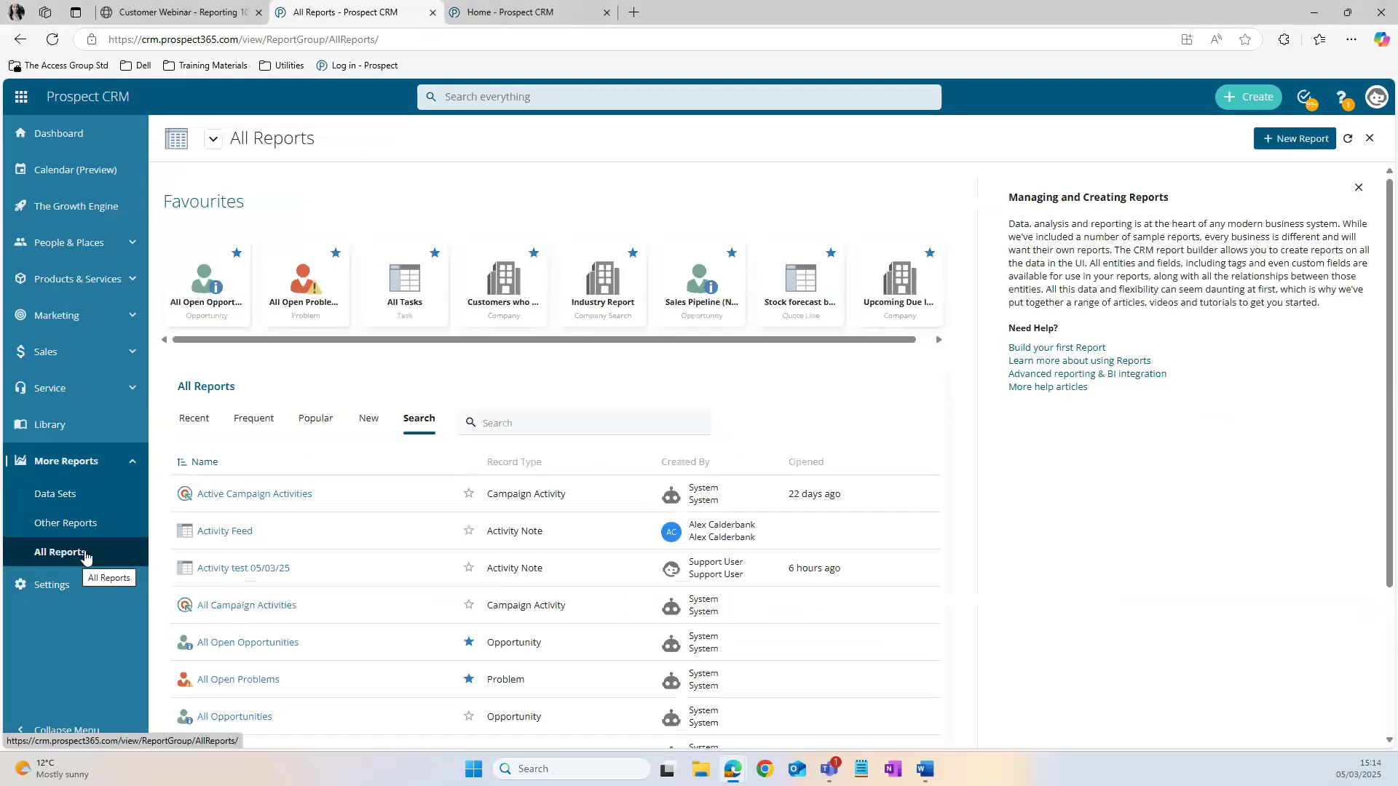
{"action": "left_click", "coordinate": [1313, 143]}
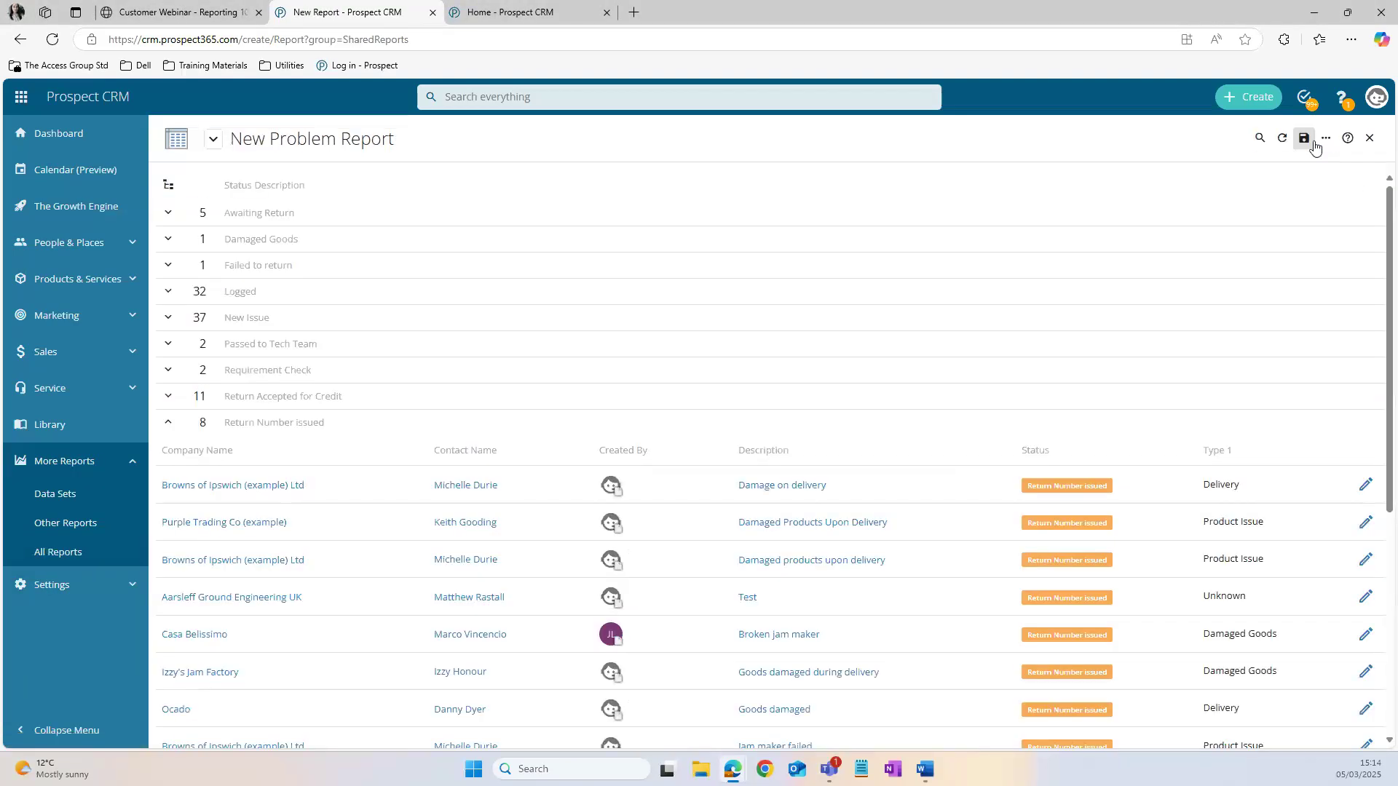
{"action": "left_click", "coordinate": [1376, 149]}
{"action": "left_click", "coordinate": [766, 211]}
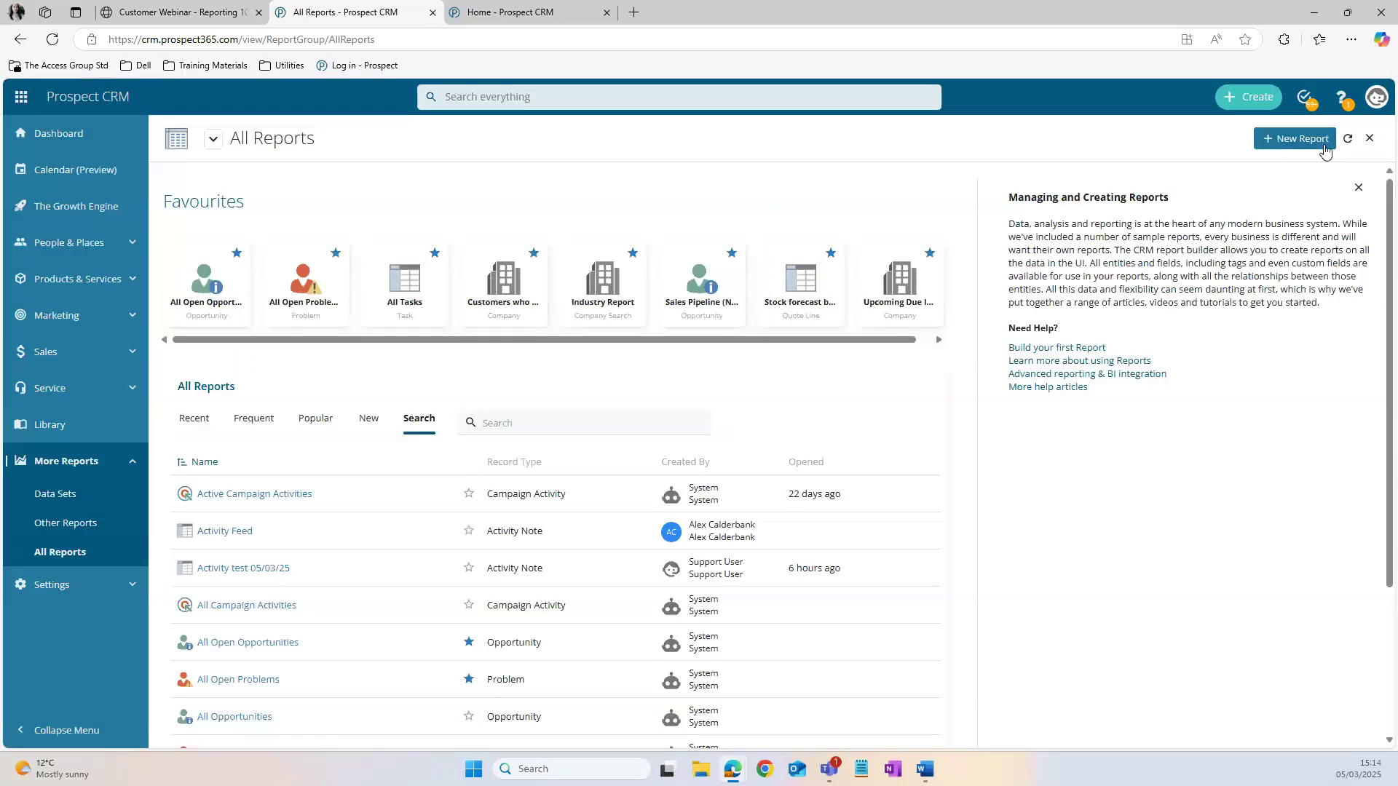
Step: Start a new report based on the Activity Note entity and proceed to its field selection
{"action": "left_click", "coordinate": [1288, 143]}
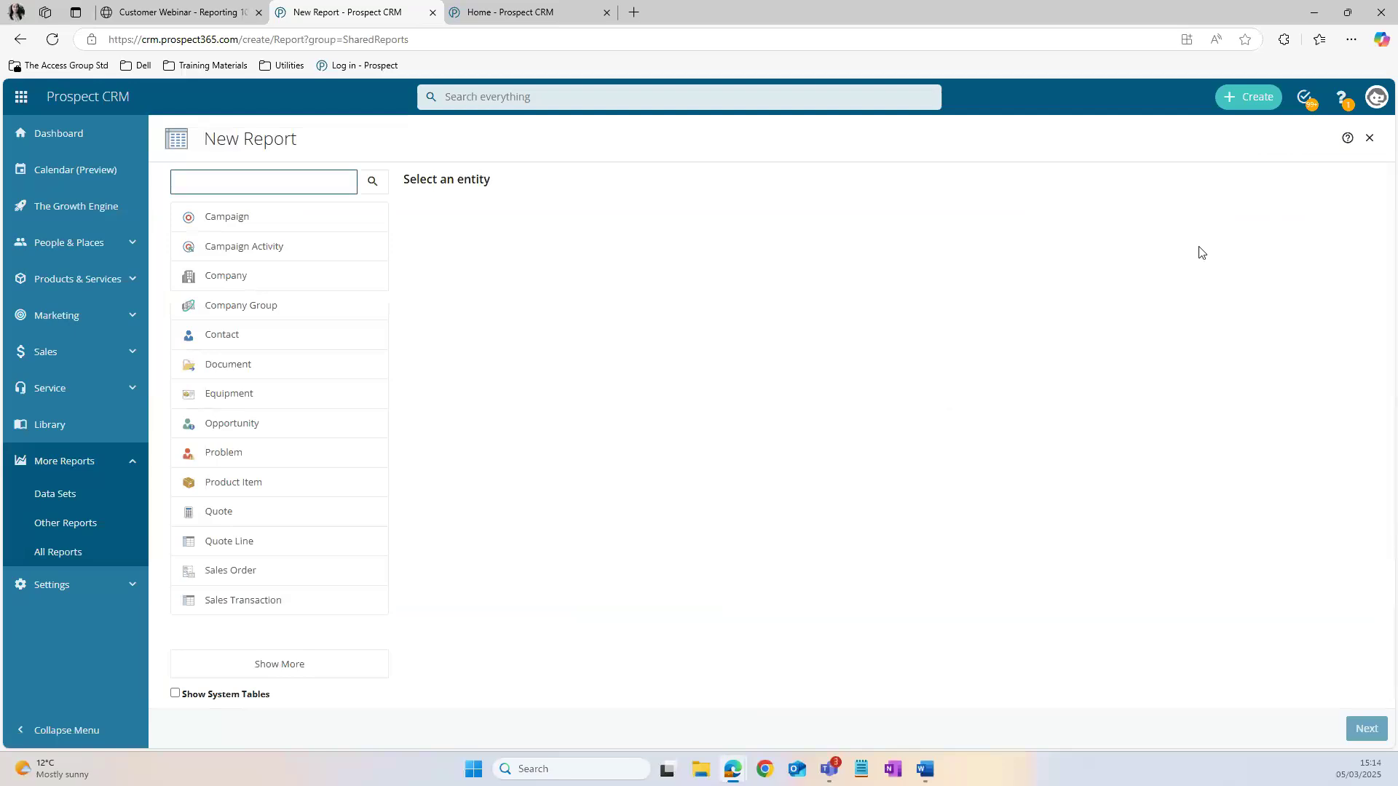
{"action": "left_click", "coordinate": [300, 191]}
{"action": "type", "text": "activi"}
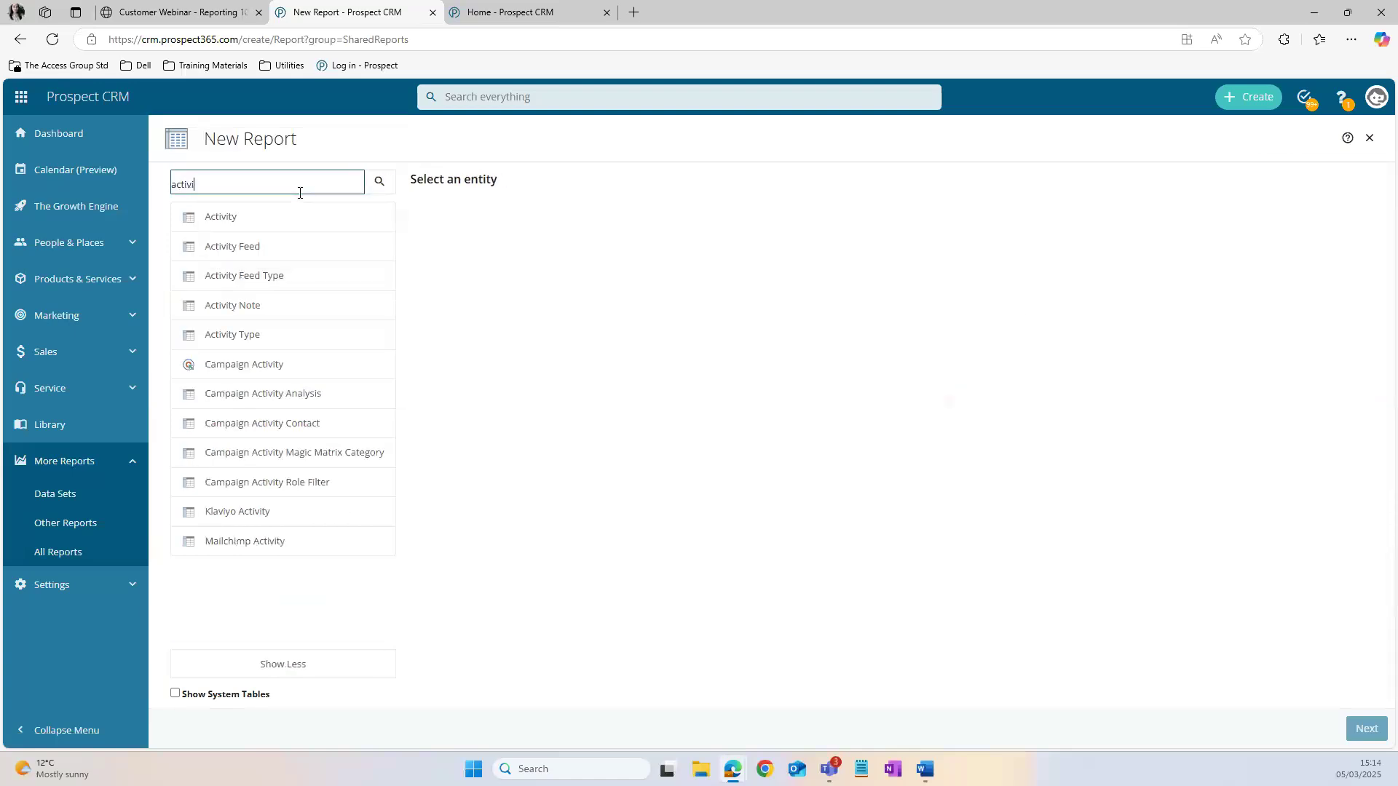
{"action": "type", "text": "ty note"}
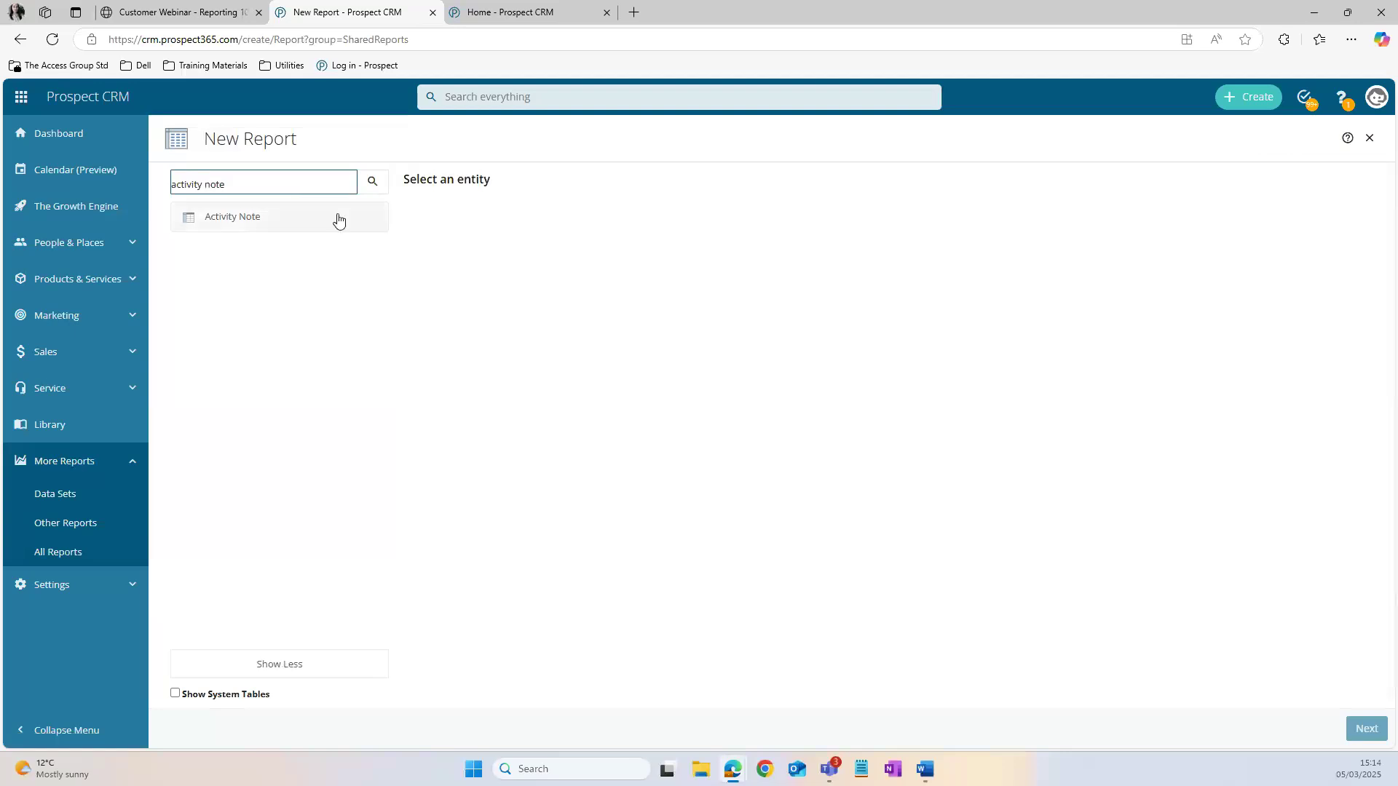
{"action": "left_click", "coordinate": [315, 220]}
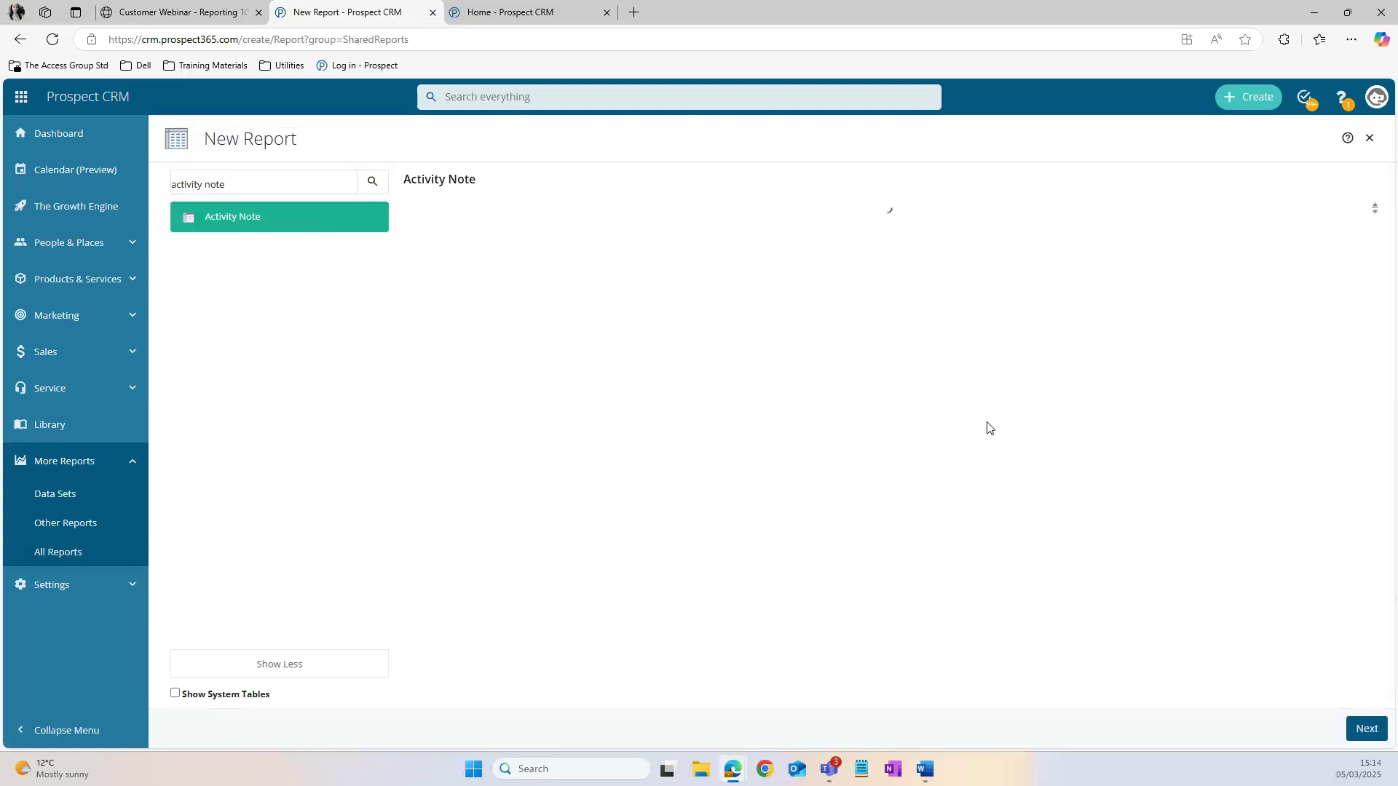
{"action": "left_click", "coordinate": [1367, 729]}
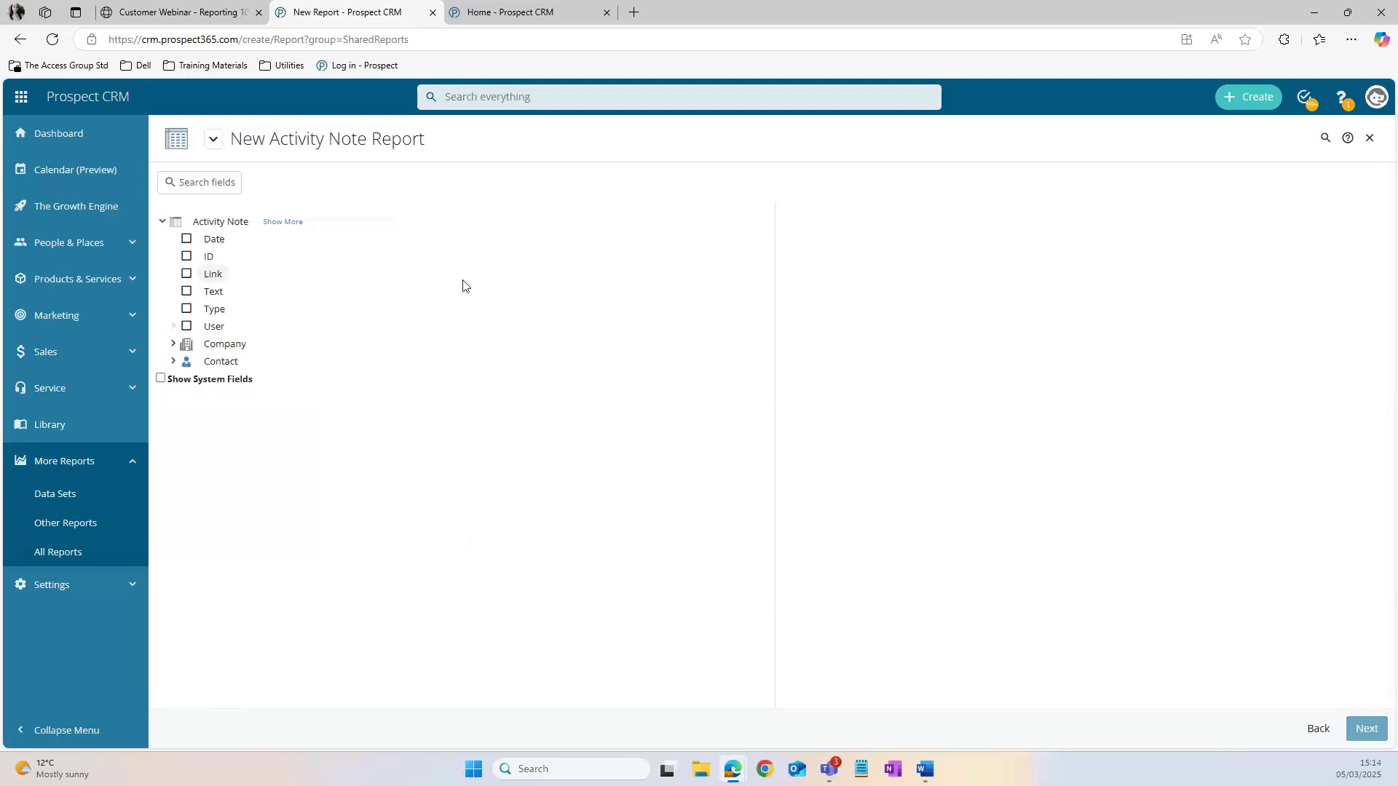
Step: In the other browser tab, open the first named test customer's record from the Companies list
{"action": "left_click", "coordinate": [508, 13]}
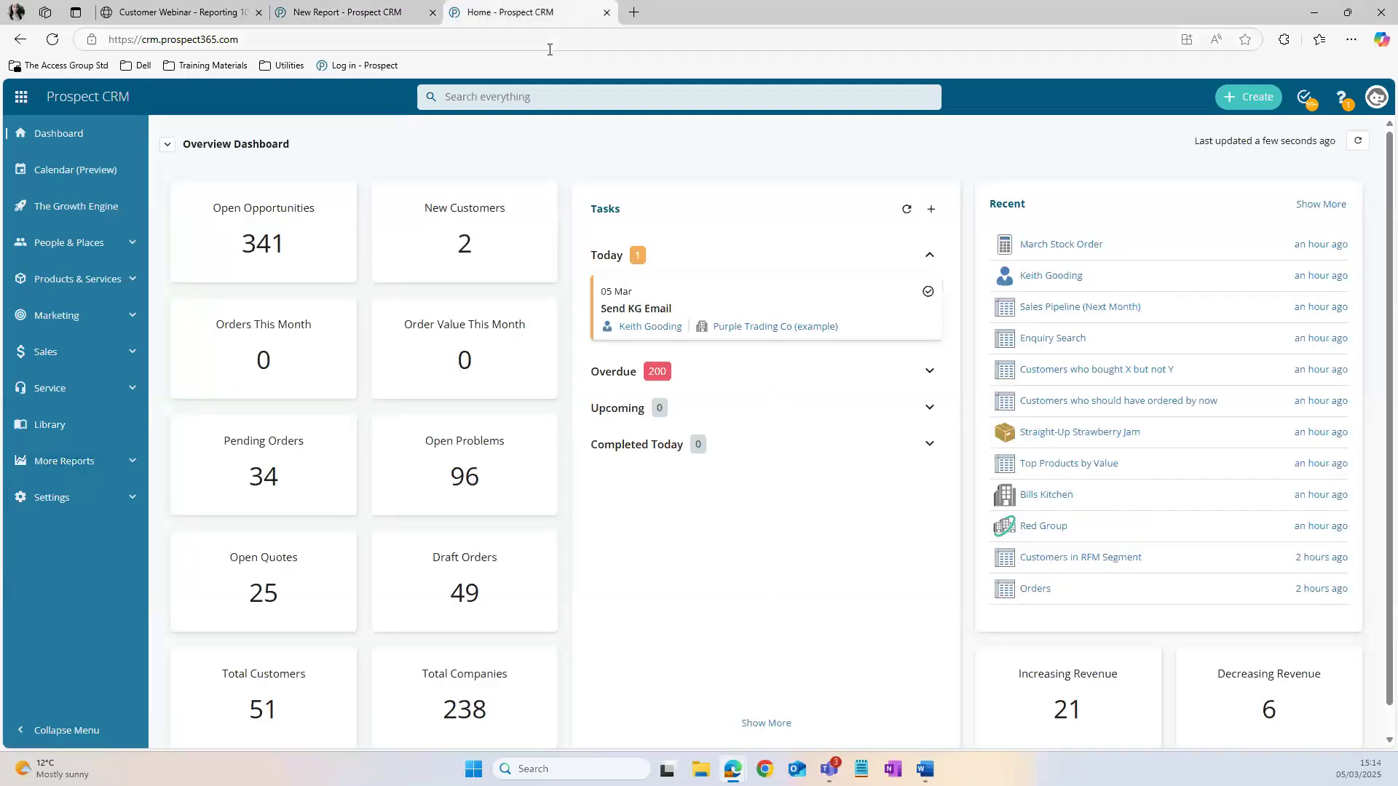
{"action": "left_click", "coordinate": [107, 254]}
{"action": "left_click", "coordinate": [106, 279]}
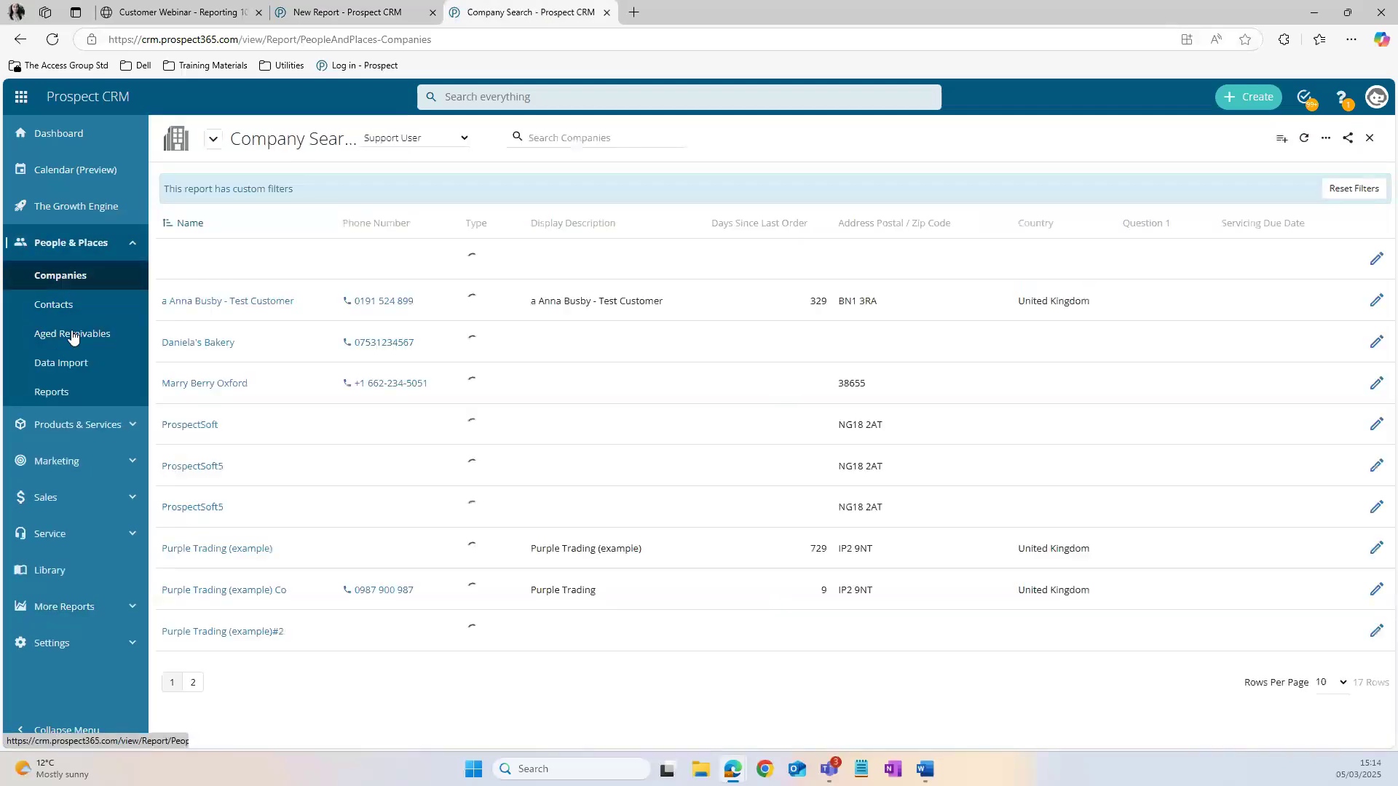
{"action": "left_click", "coordinate": [215, 301]}
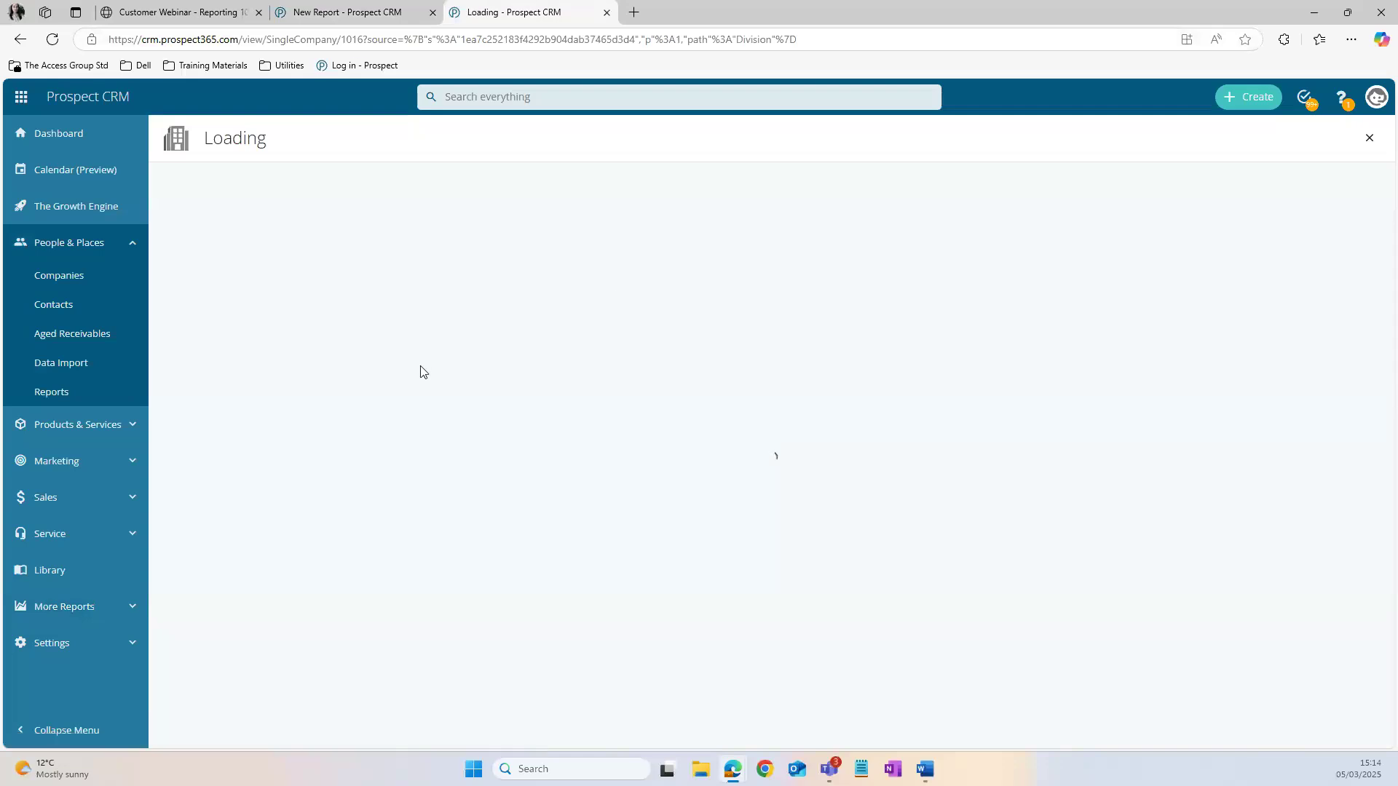
Step: Post the general note "call customer" to the company's activity timeline and close that browser tab
{"action": "scroll", "coordinate": [434, 483], "scroll_direction": "down", "scroll_amount": 3}
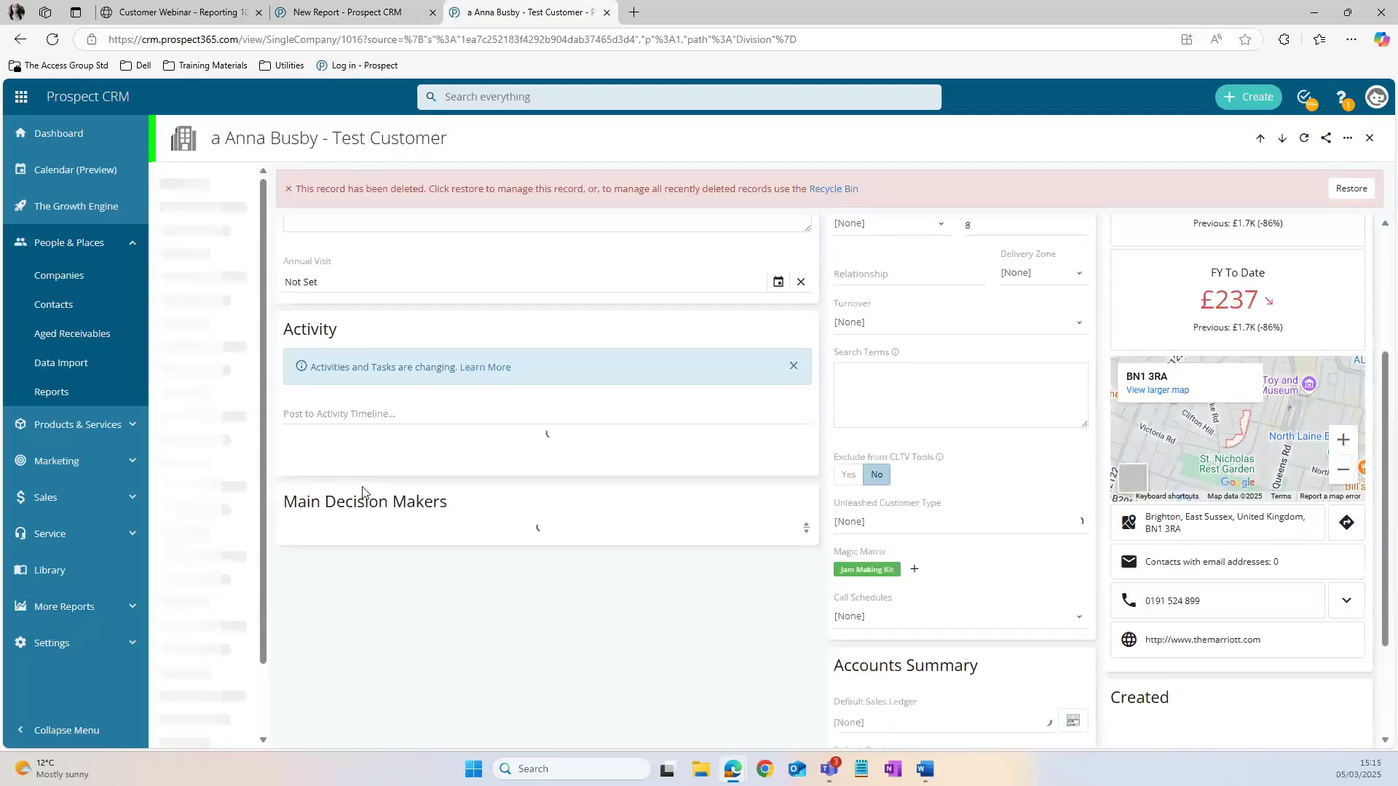
{"action": "left_click", "coordinate": [350, 418]}
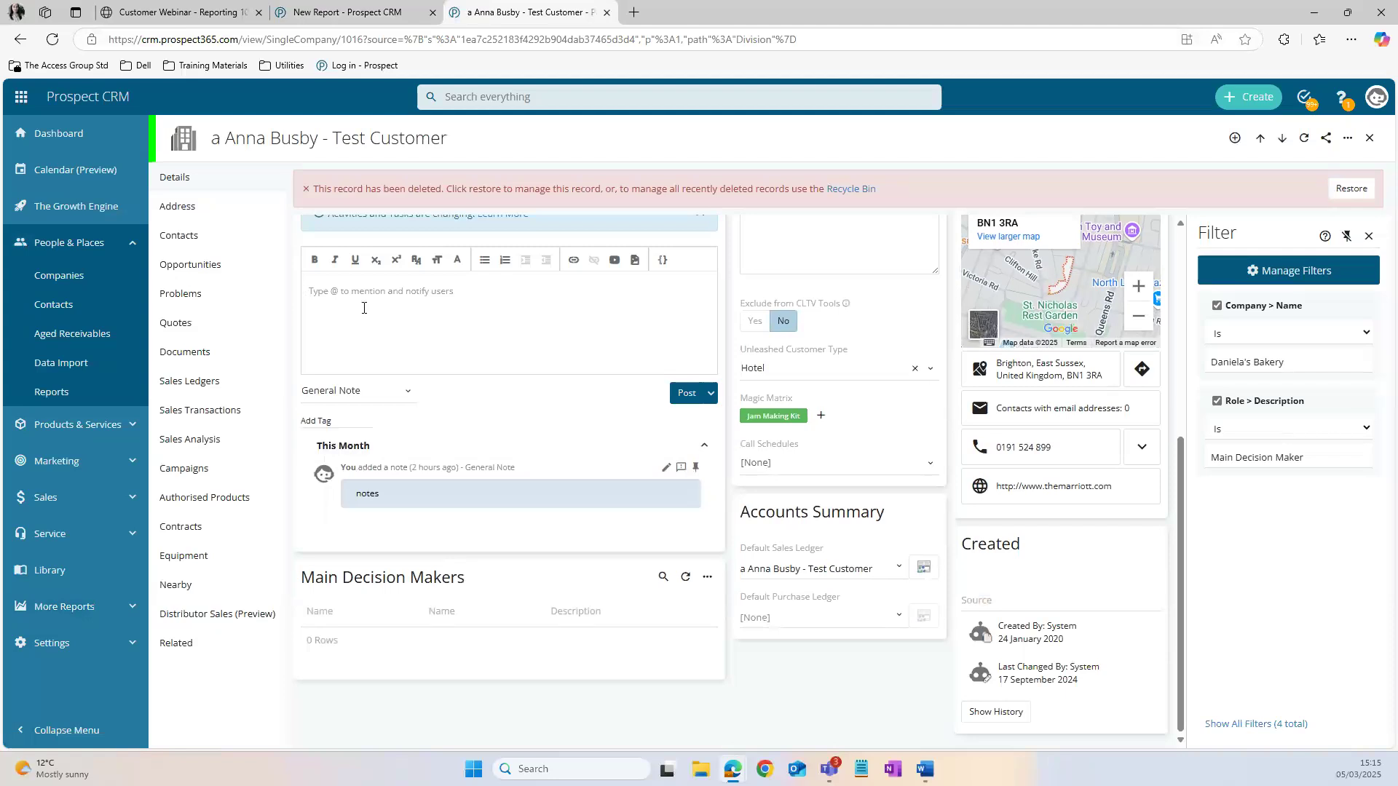
{"action": "type", "text": "call customer"}
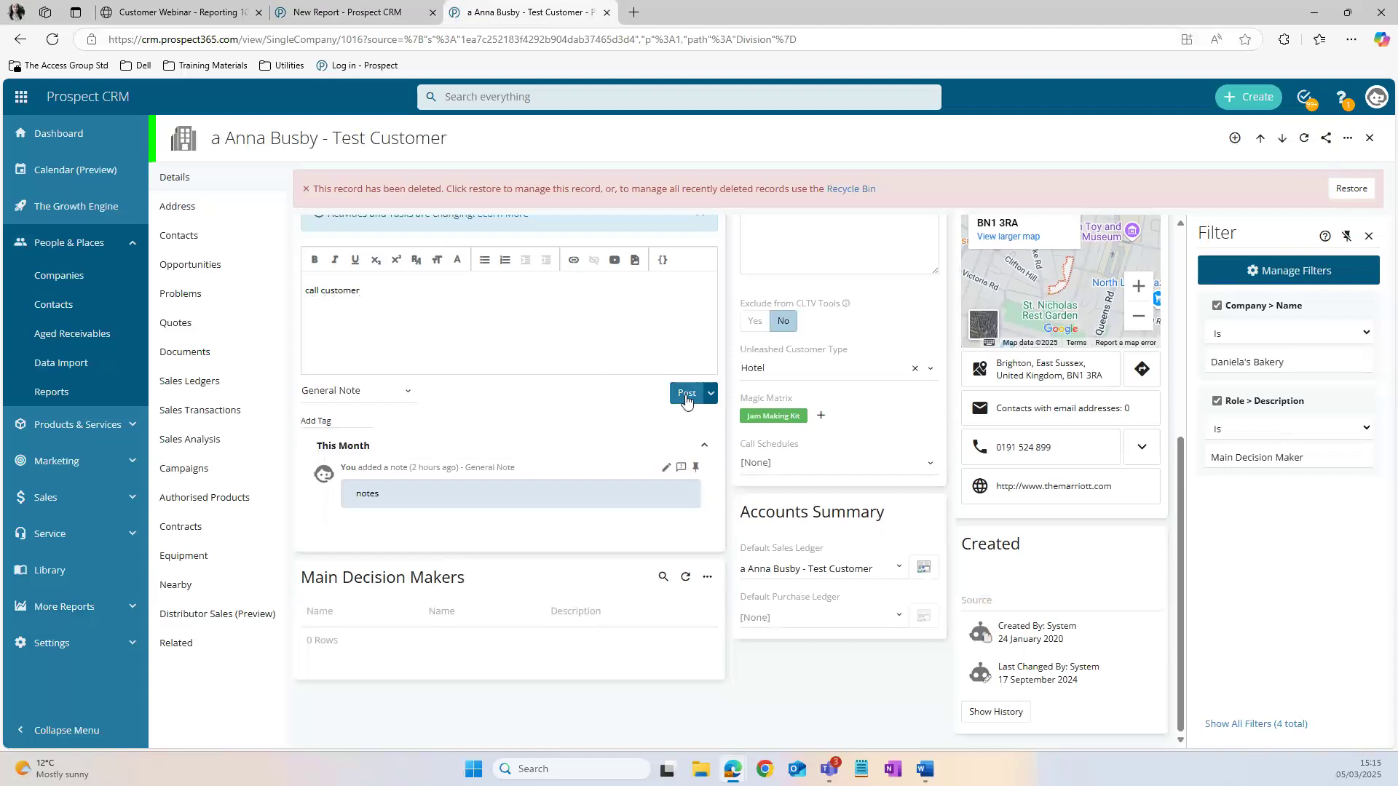
{"action": "left_click", "coordinate": [686, 397]}
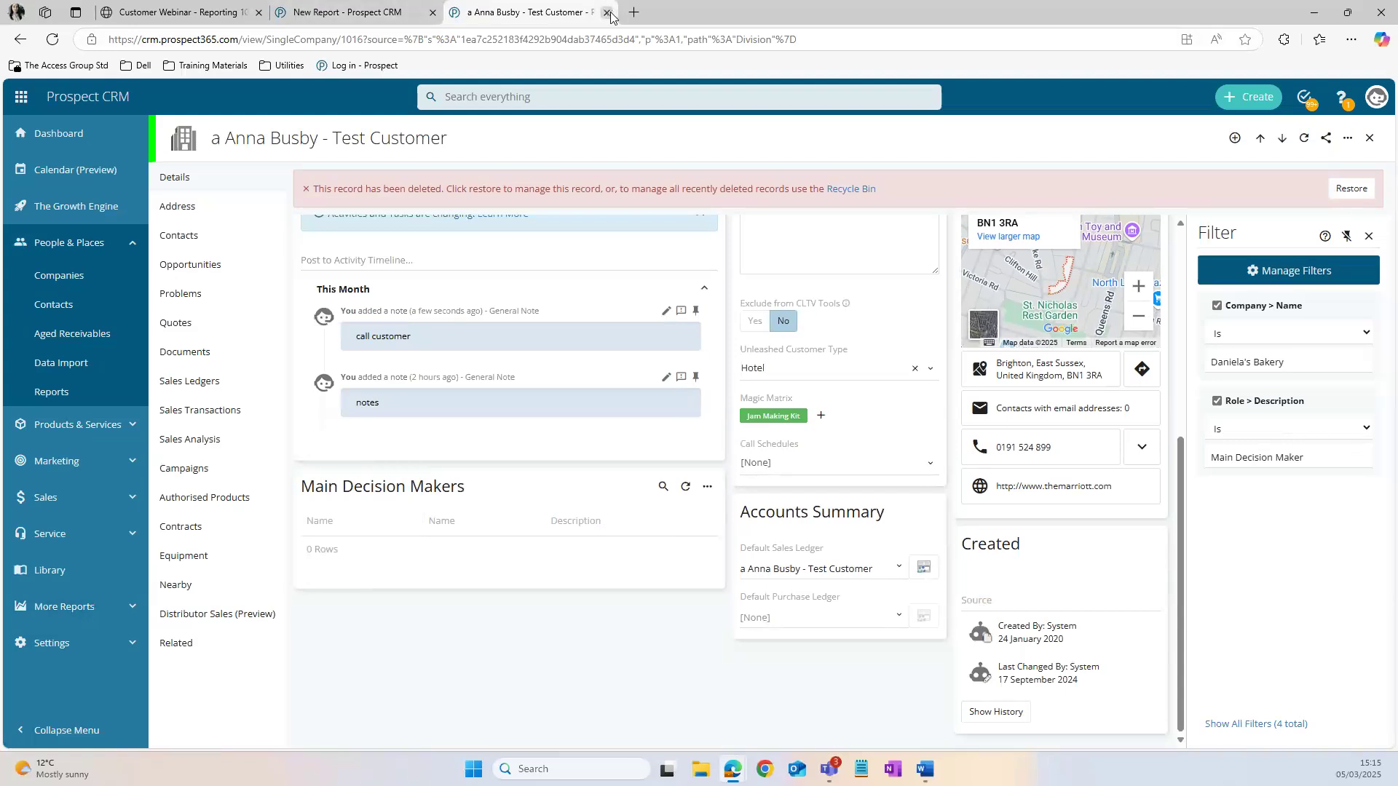
{"action": "scroll", "coordinate": [577, 344], "scroll_direction": "up", "scroll_amount": 1}
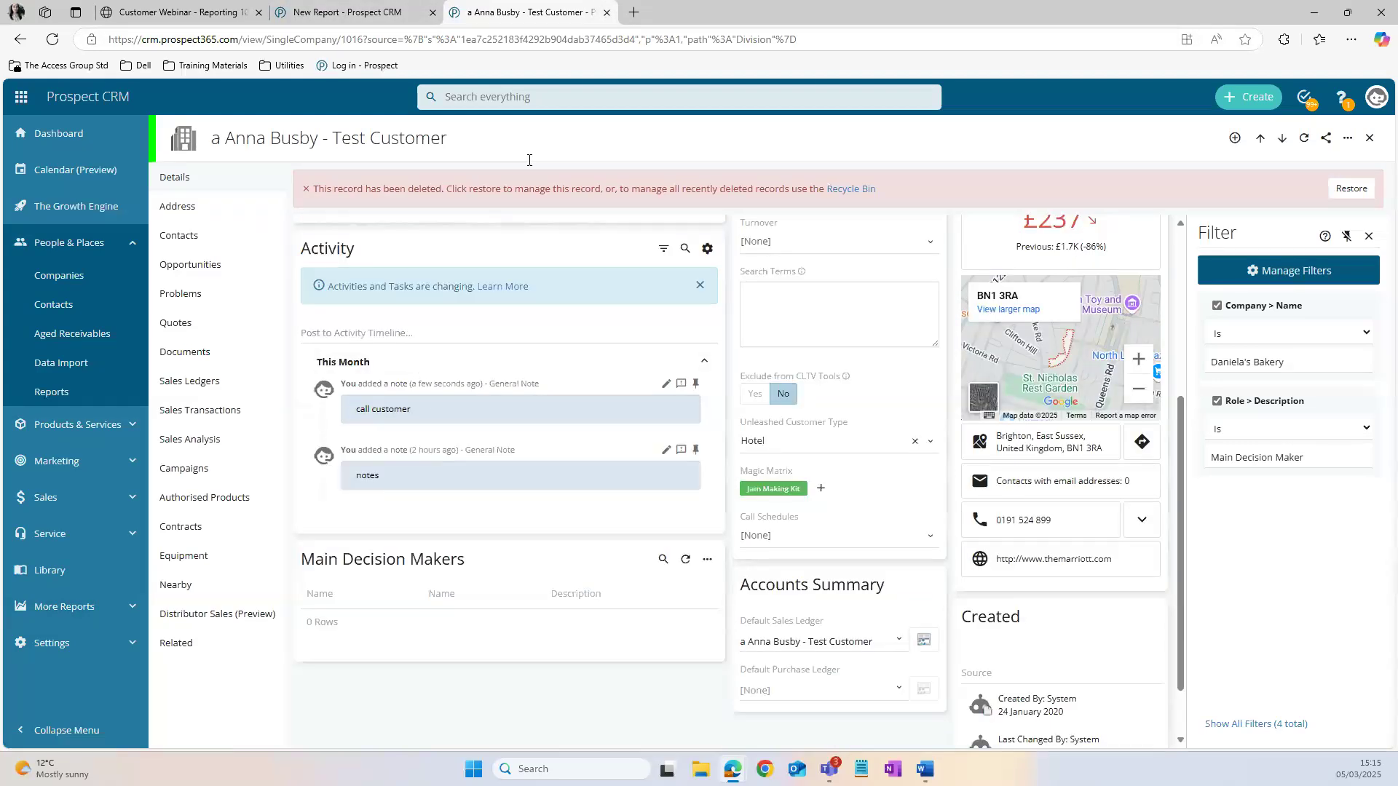
{"action": "left_click", "coordinate": [607, 12]}
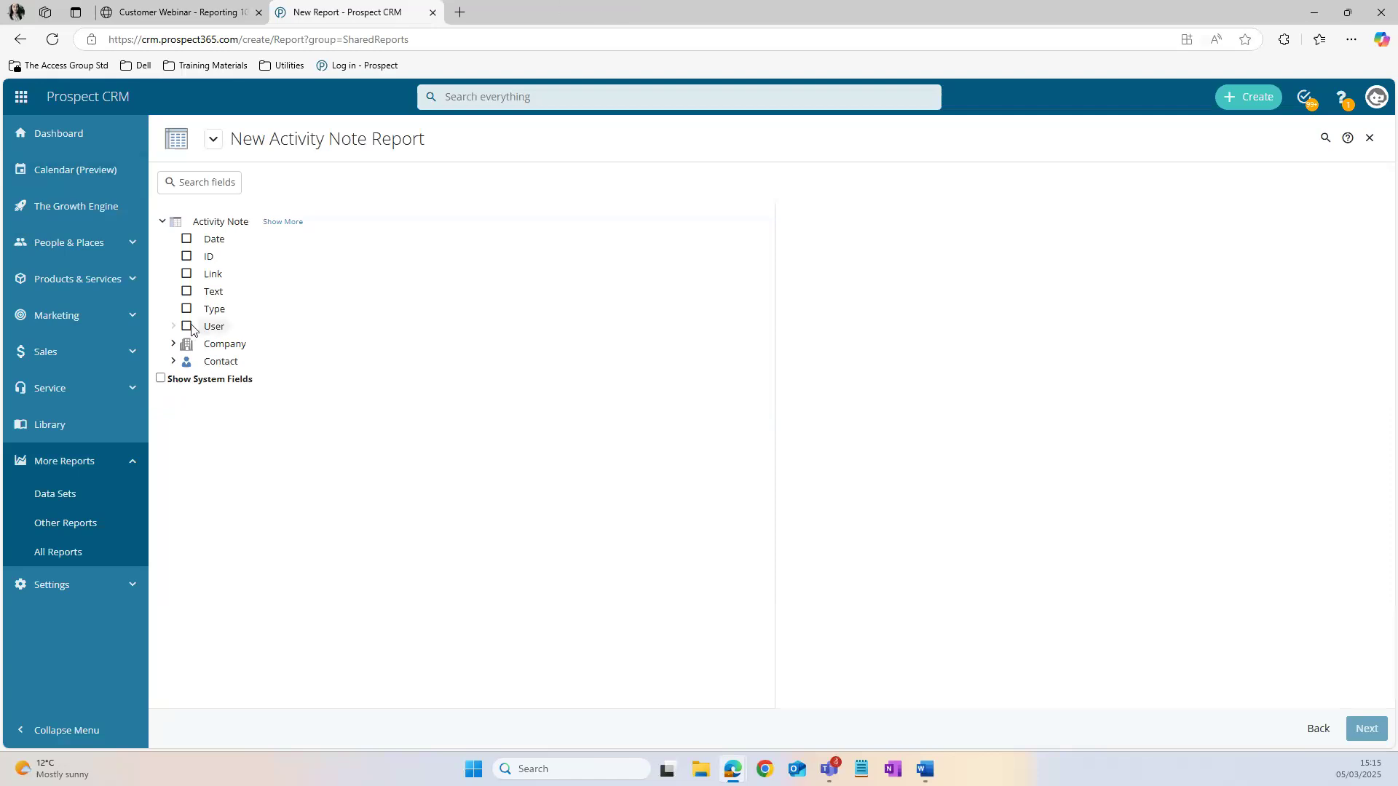
Step: Add the Activity Note fields Date, Text, Type and User plus the Company fields Name and Account Manager to the report
{"action": "left_click", "coordinate": [186, 241]}
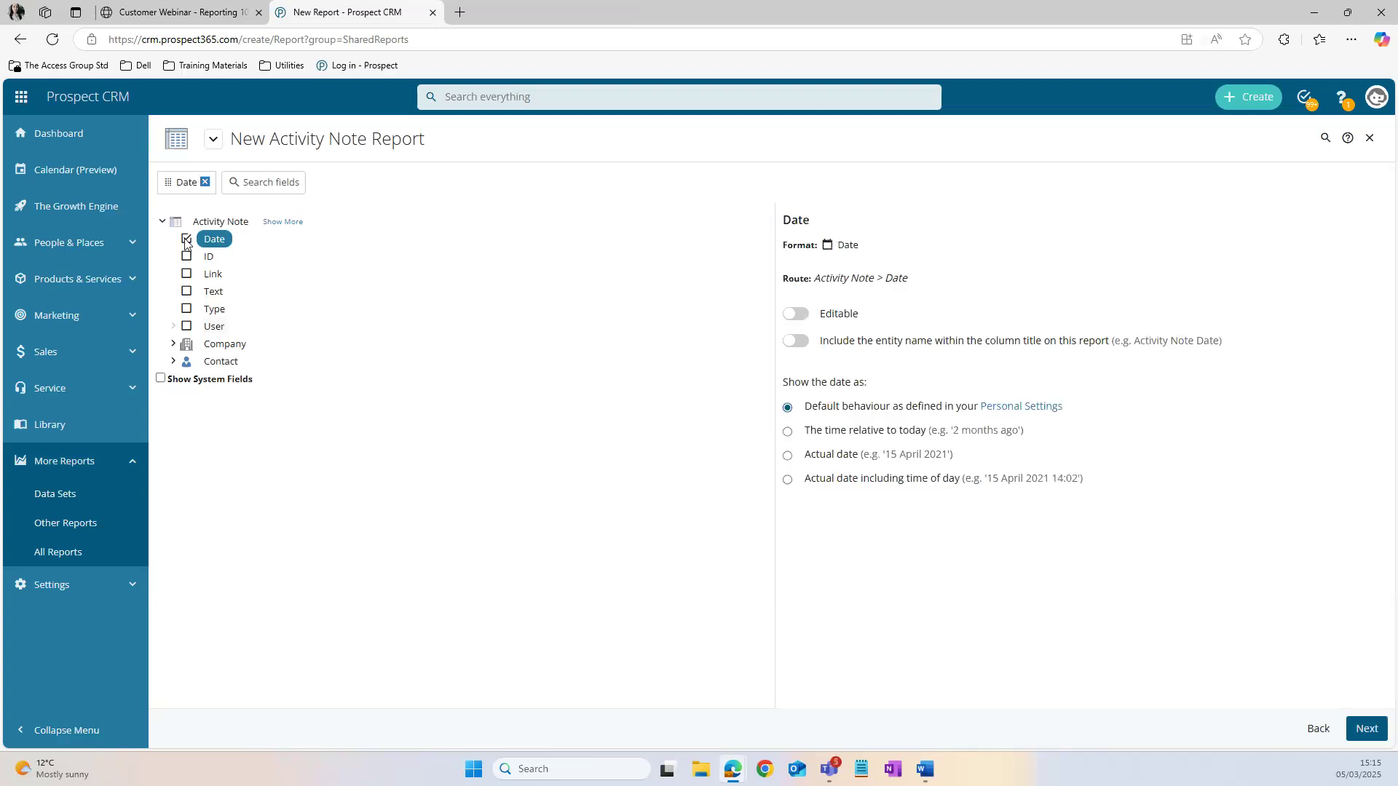
{"action": "left_click", "coordinate": [187, 294]}
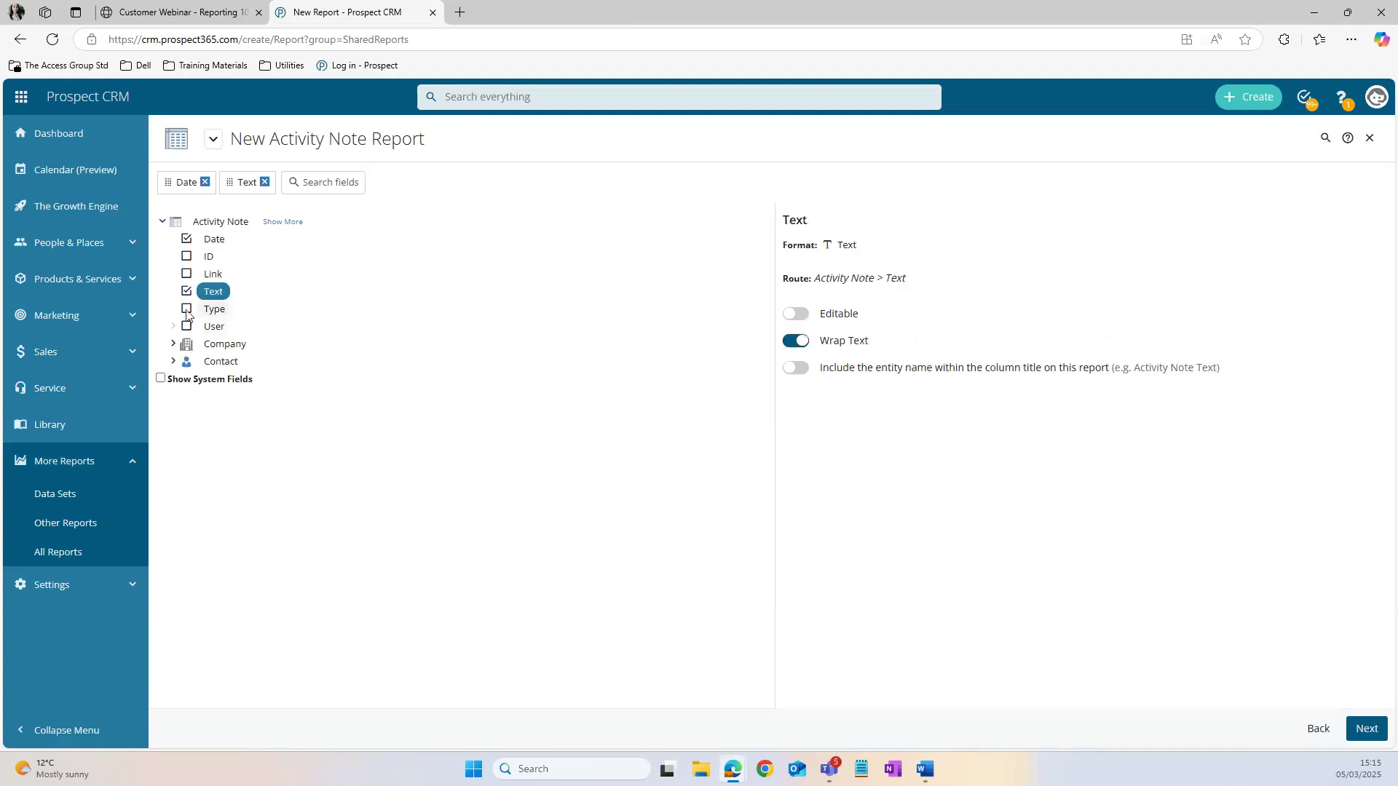
{"action": "left_click", "coordinate": [187, 310]}
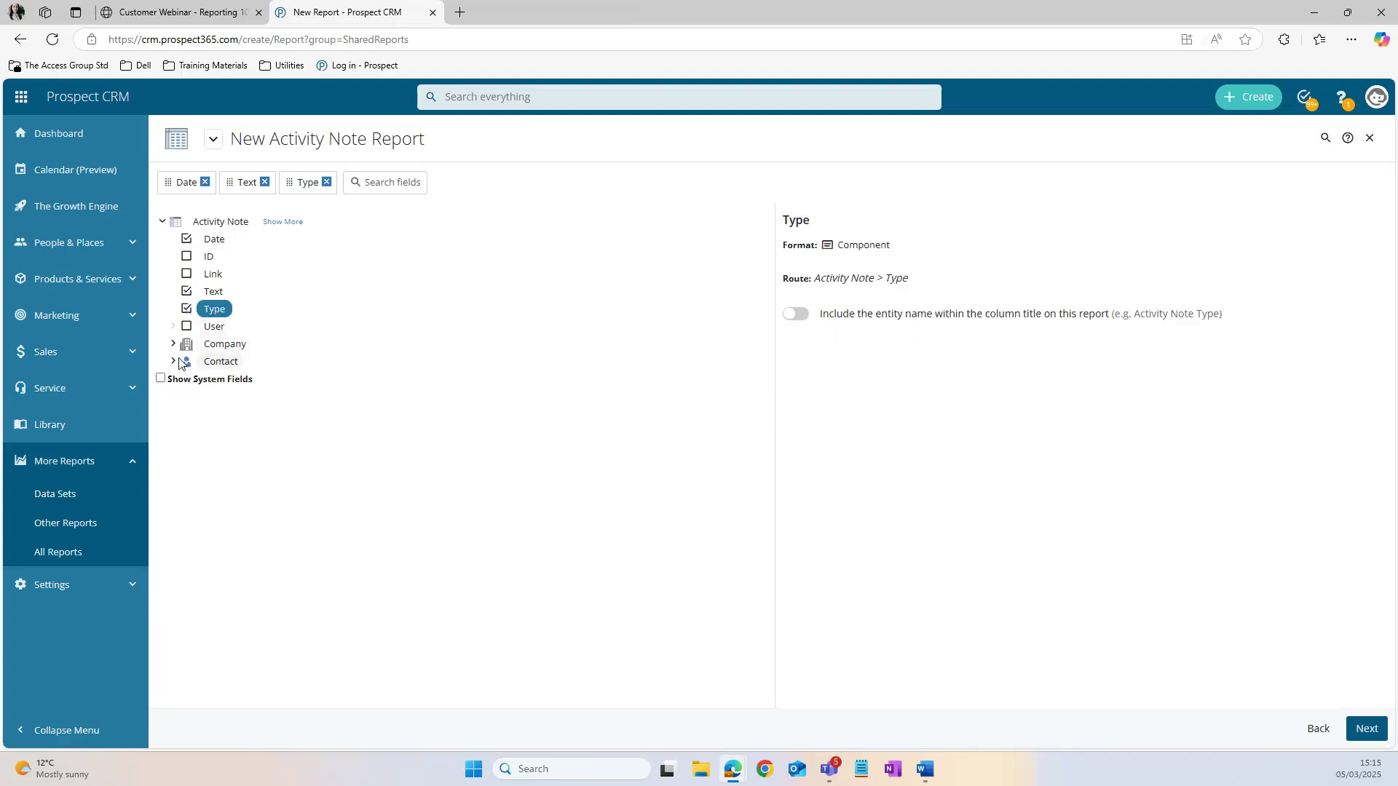
{"action": "left_click", "coordinate": [187, 329]}
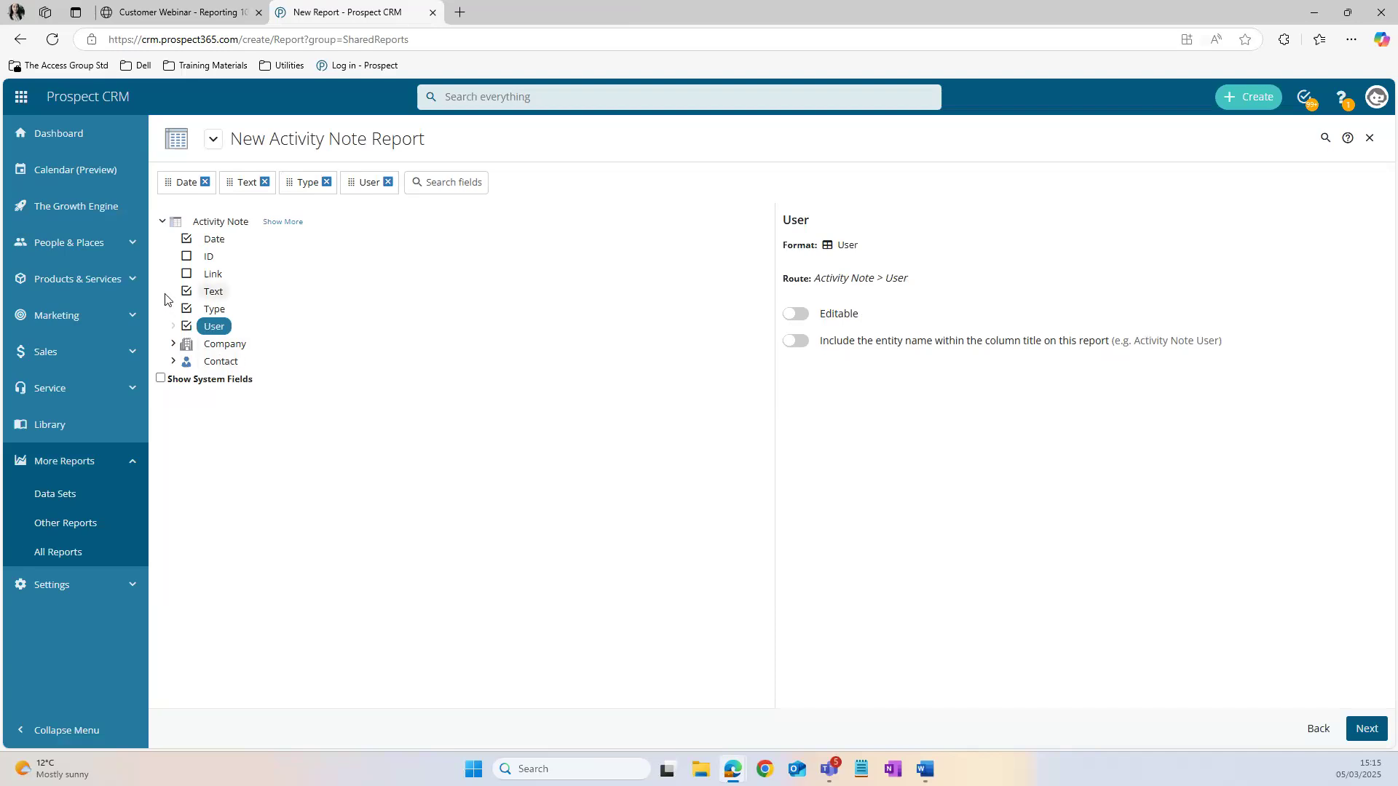
{"action": "left_click", "coordinate": [173, 344]}
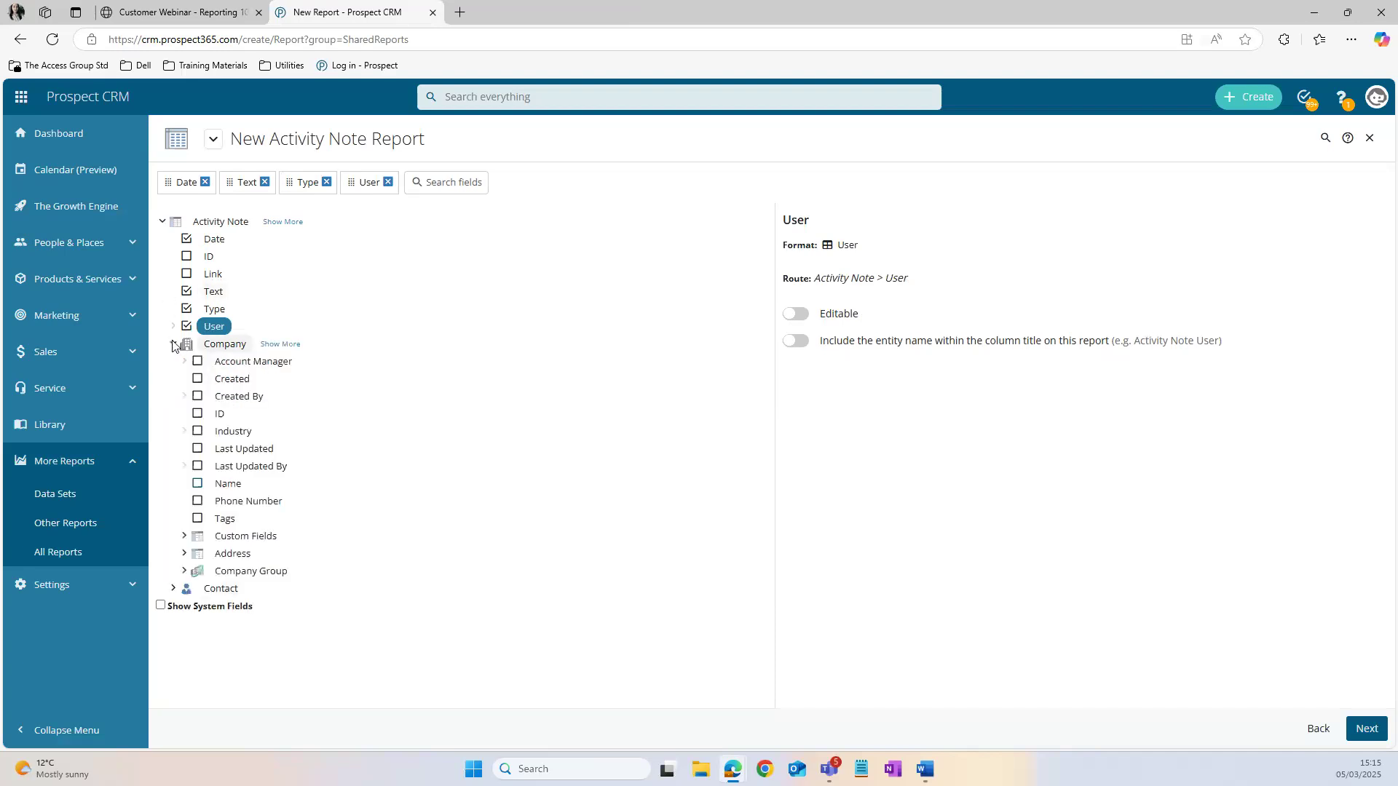
{"action": "left_click", "coordinate": [197, 483]}
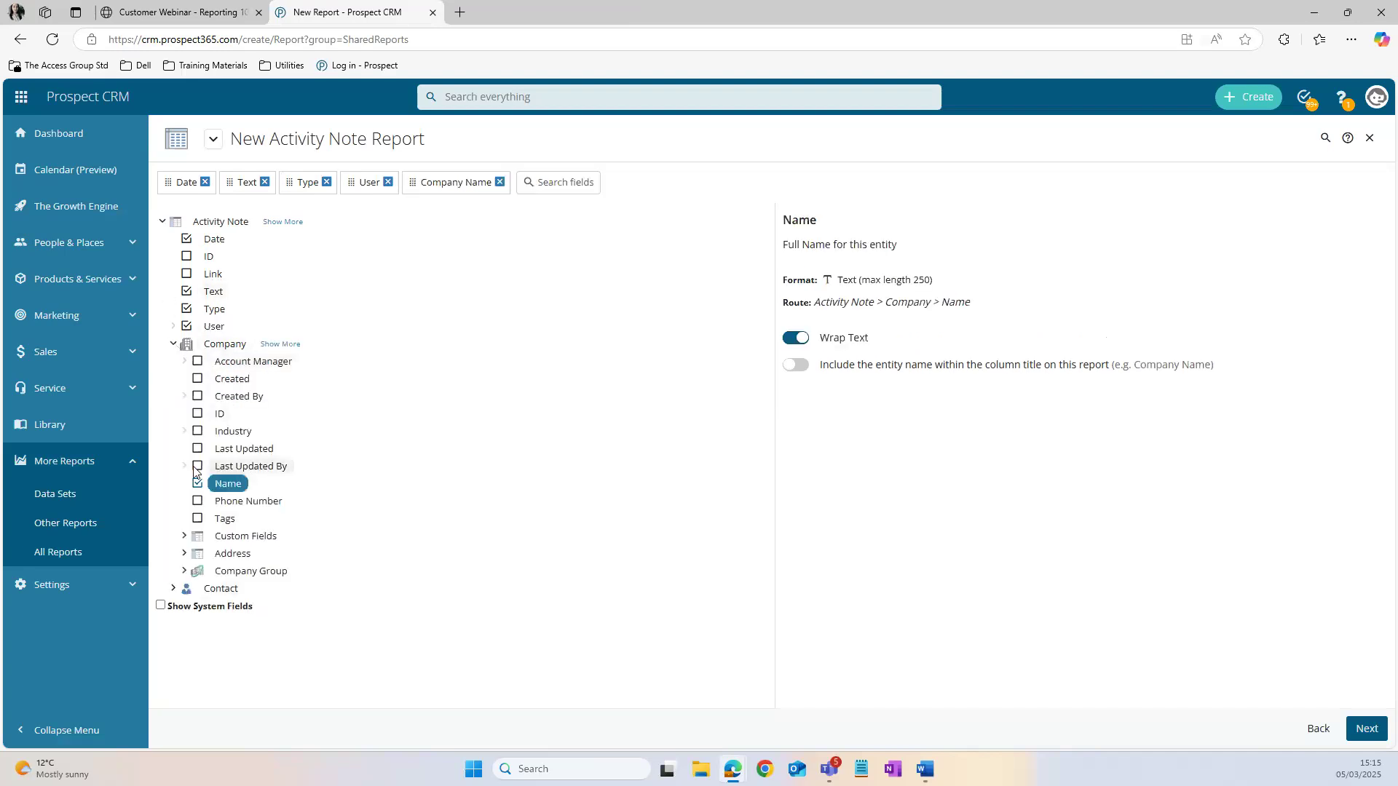
{"action": "left_click", "coordinate": [197, 362]}
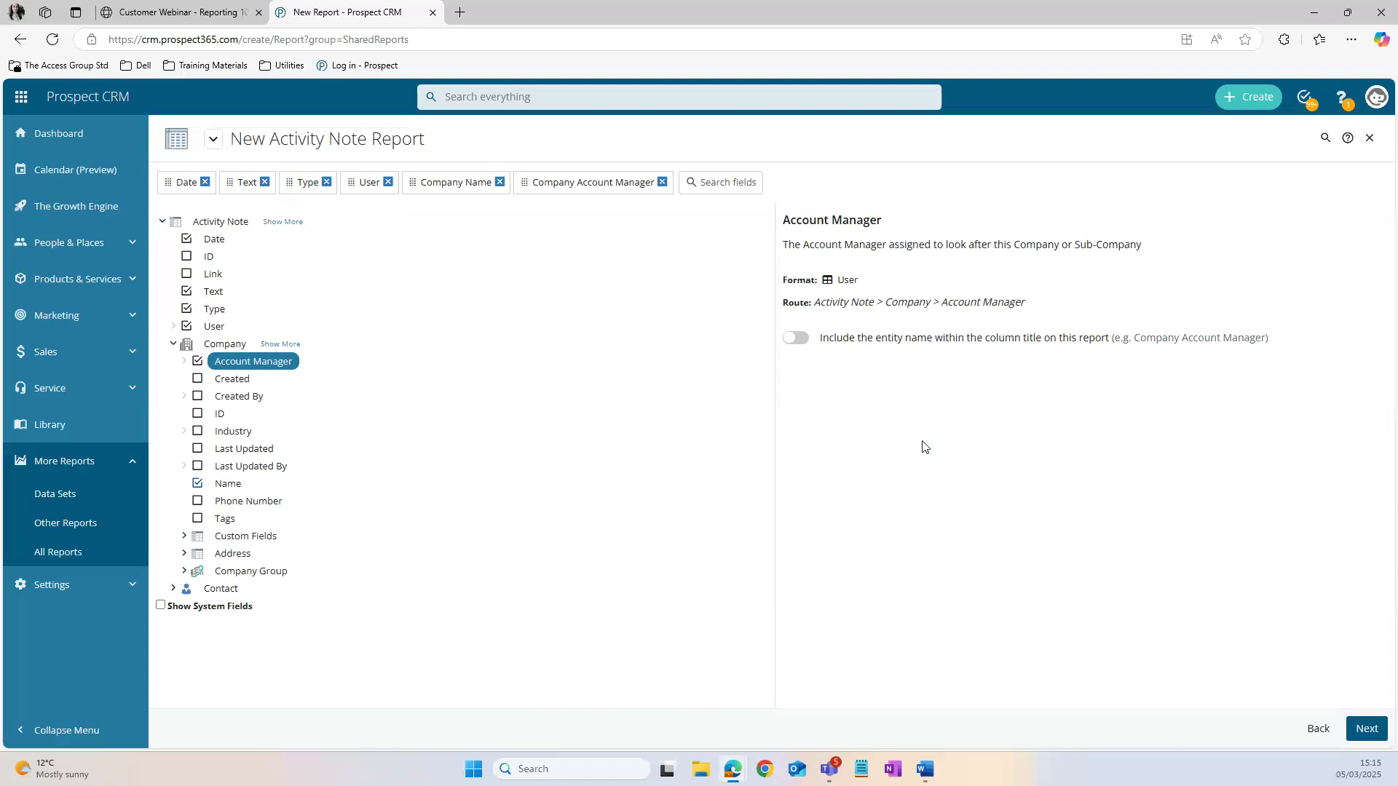
Step: Generate the activity note report and move the company Name column in front of Date
{"action": "left_click", "coordinate": [1366, 729]}
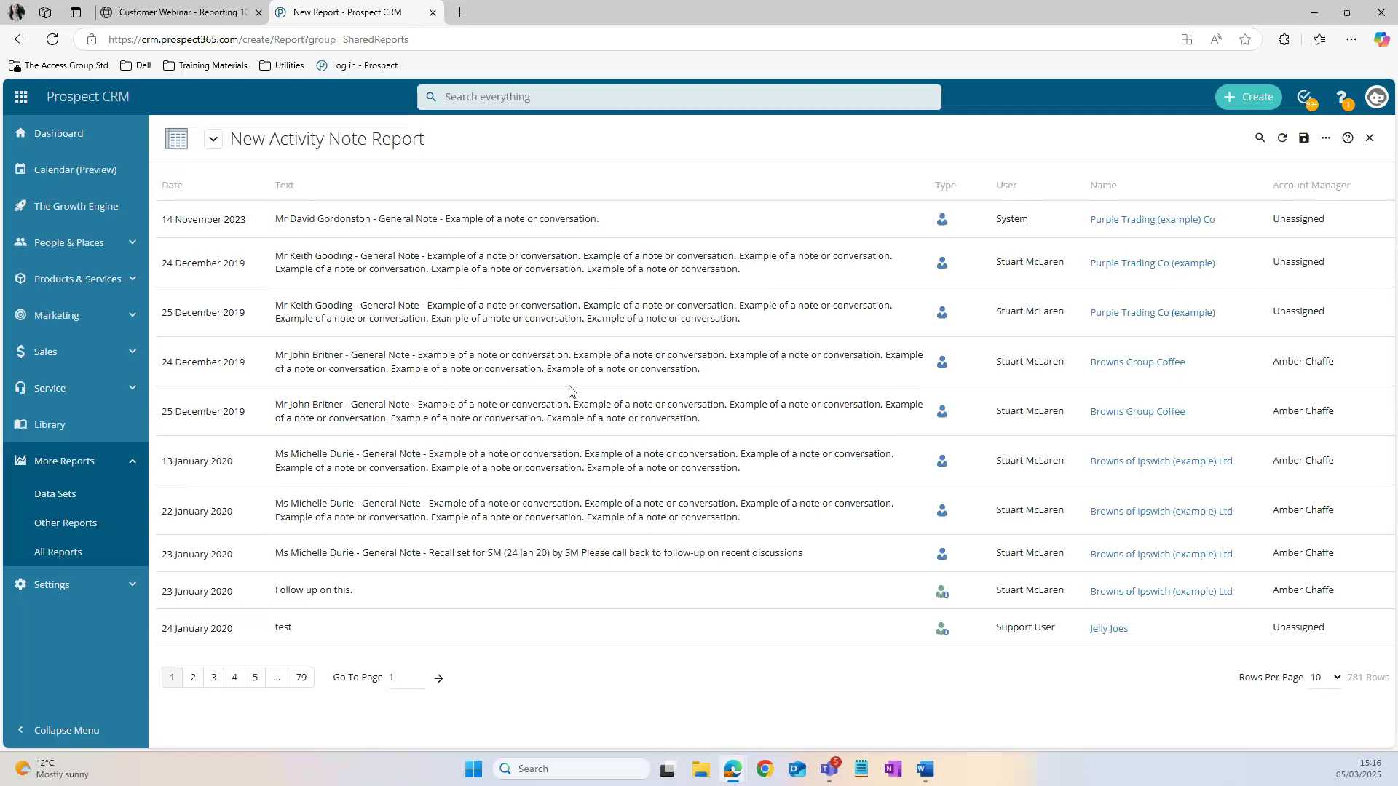
{"action": "left_click_drag", "start_coordinate": [1111, 184], "coordinate": [184, 178]}
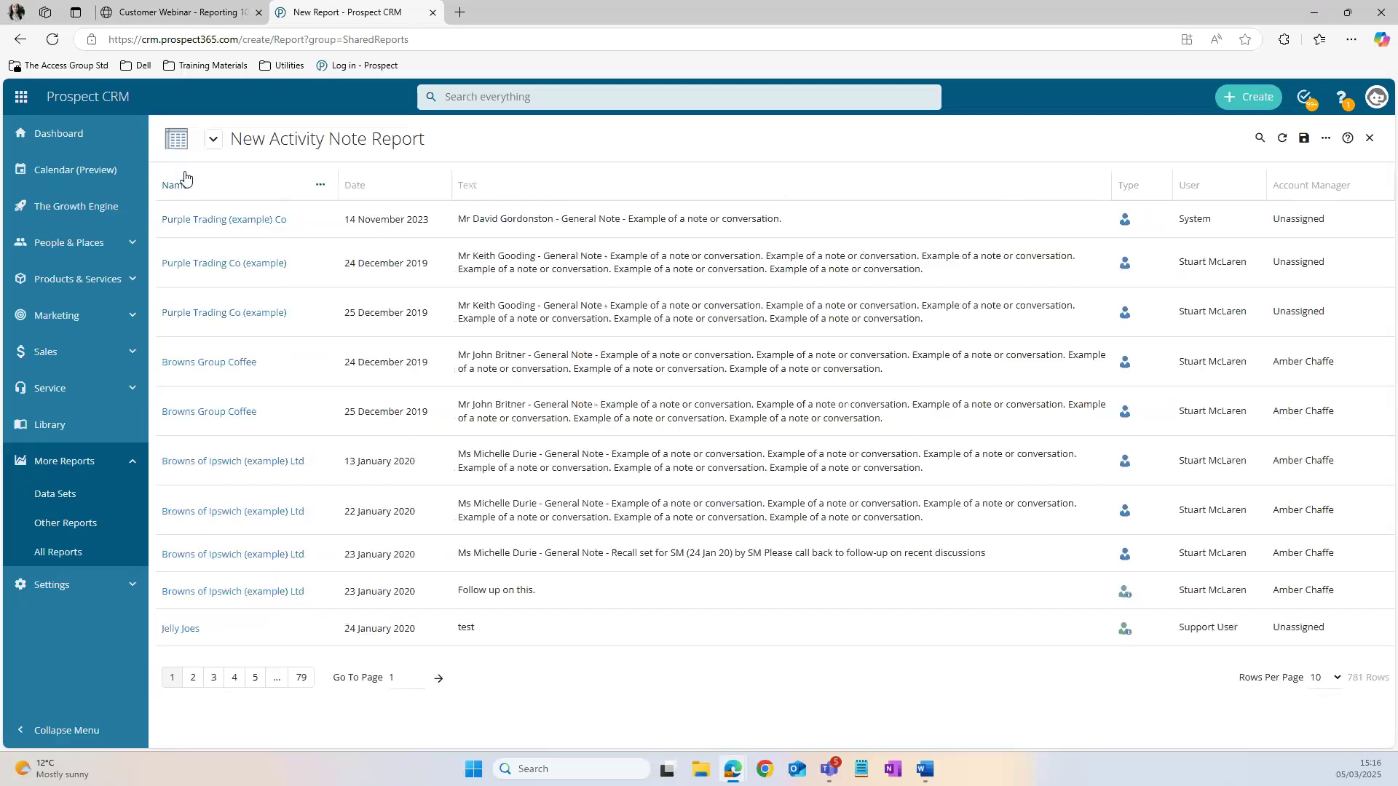
Step: Move the Account Manager column directly after Name, and add report filters for User, Date and company Name
{"action": "left_click_drag", "start_coordinate": [1296, 185], "coordinate": [357, 188]}
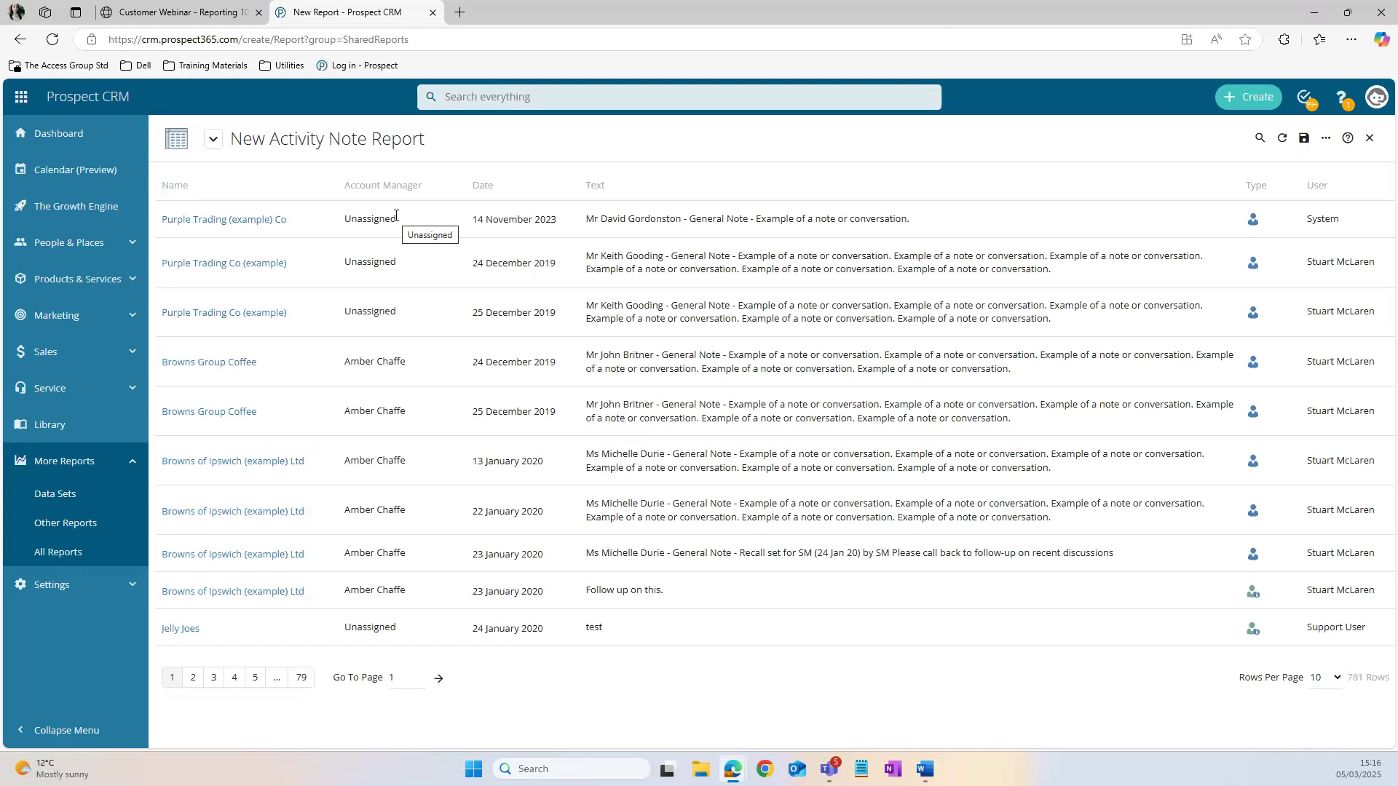
{"action": "left_click", "coordinate": [1326, 138]}
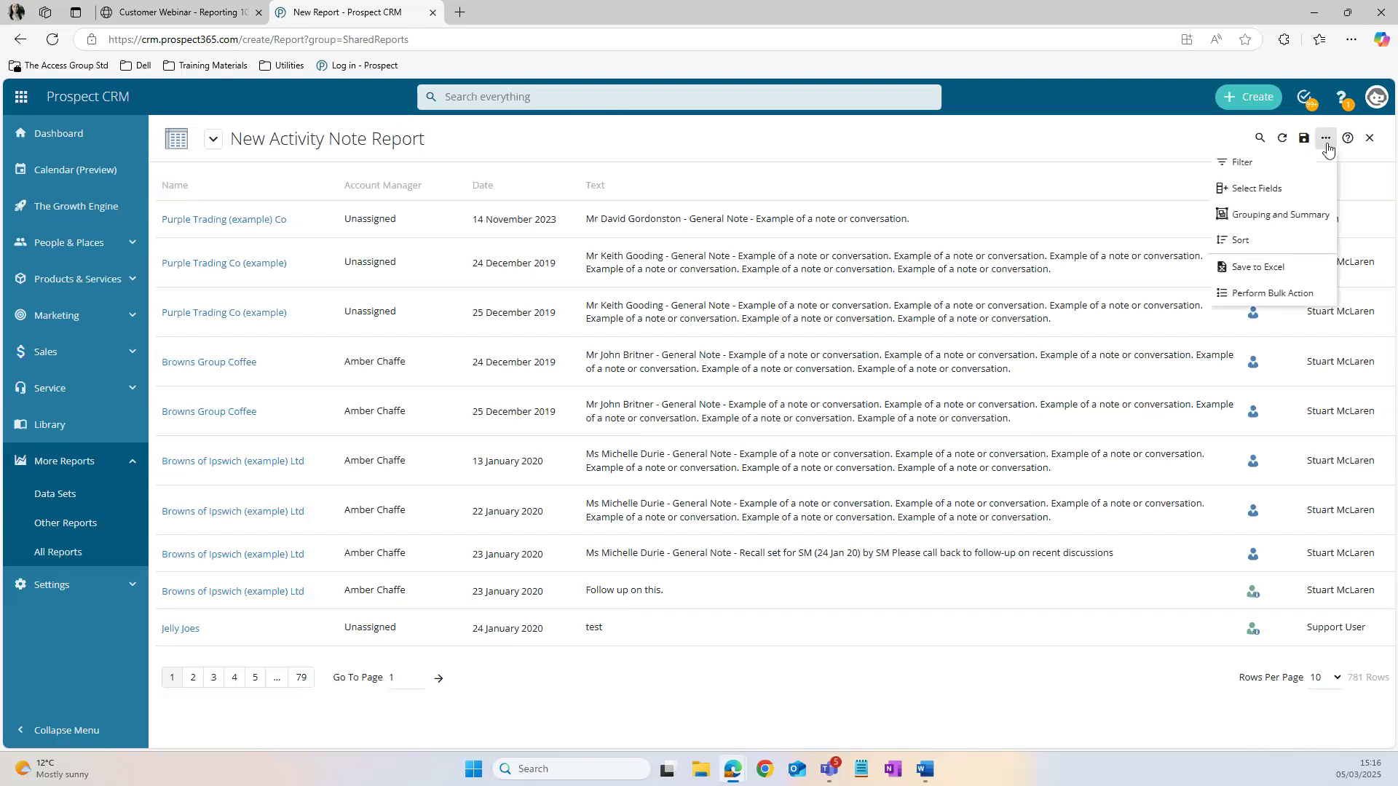
{"action": "left_click", "coordinate": [1300, 154]}
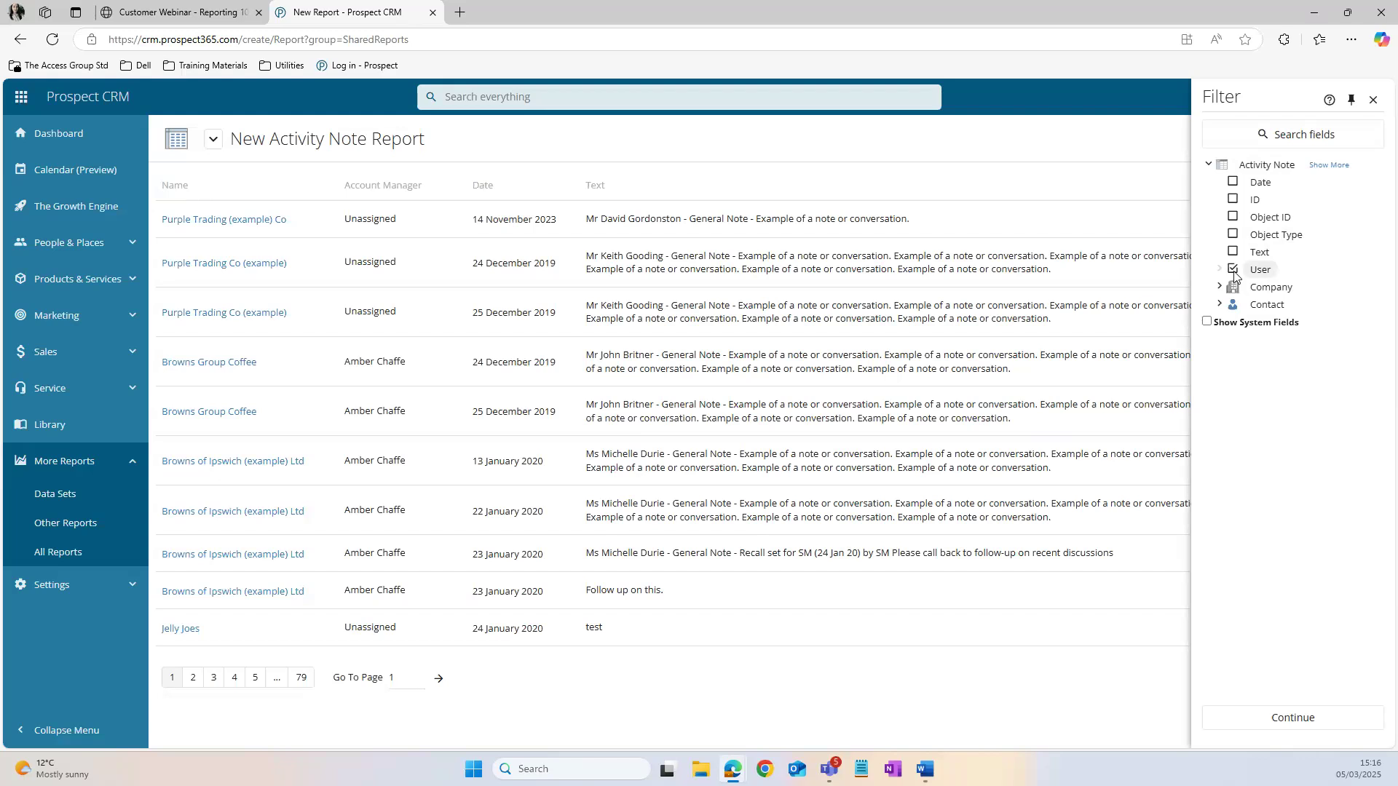
{"action": "left_click", "coordinate": [1233, 182]}
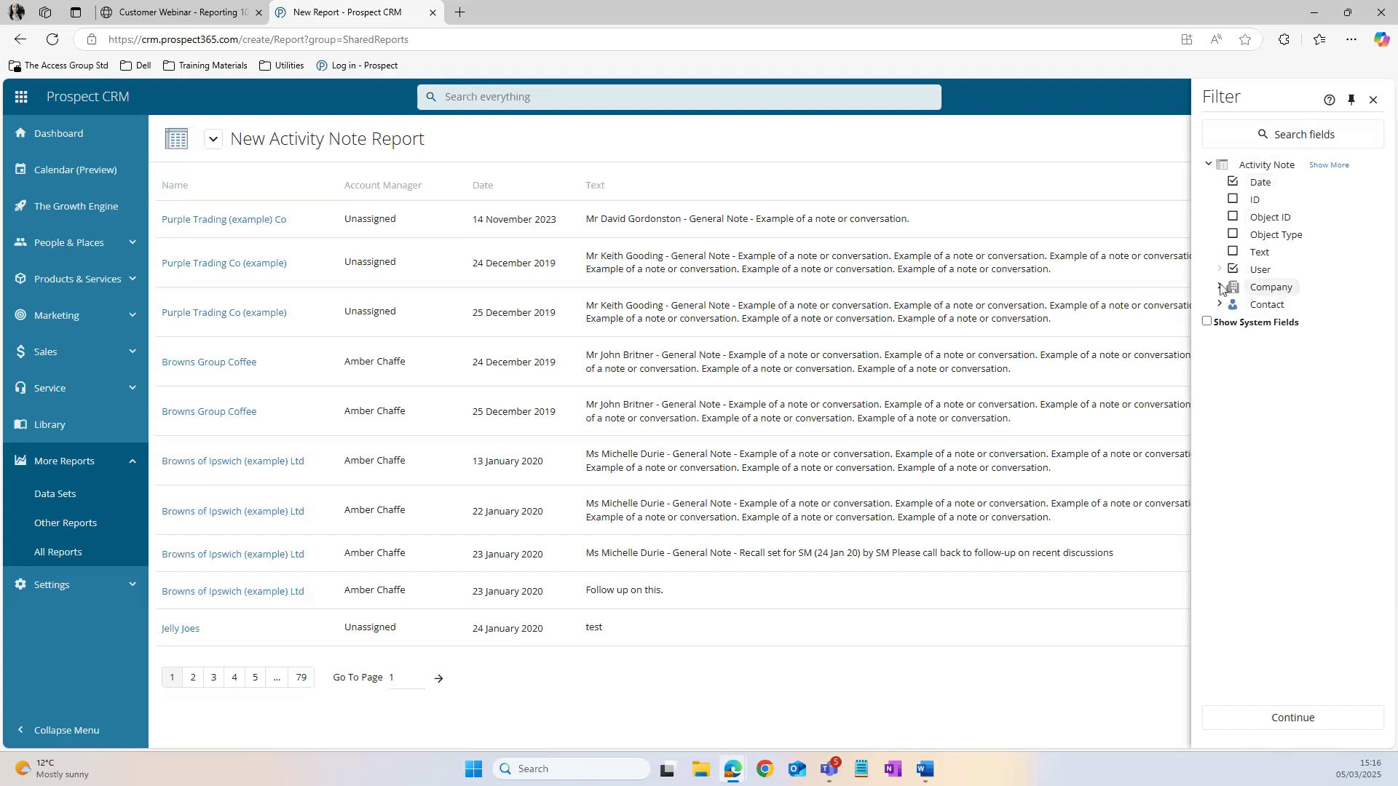
{"action": "left_click", "coordinate": [1221, 287]}
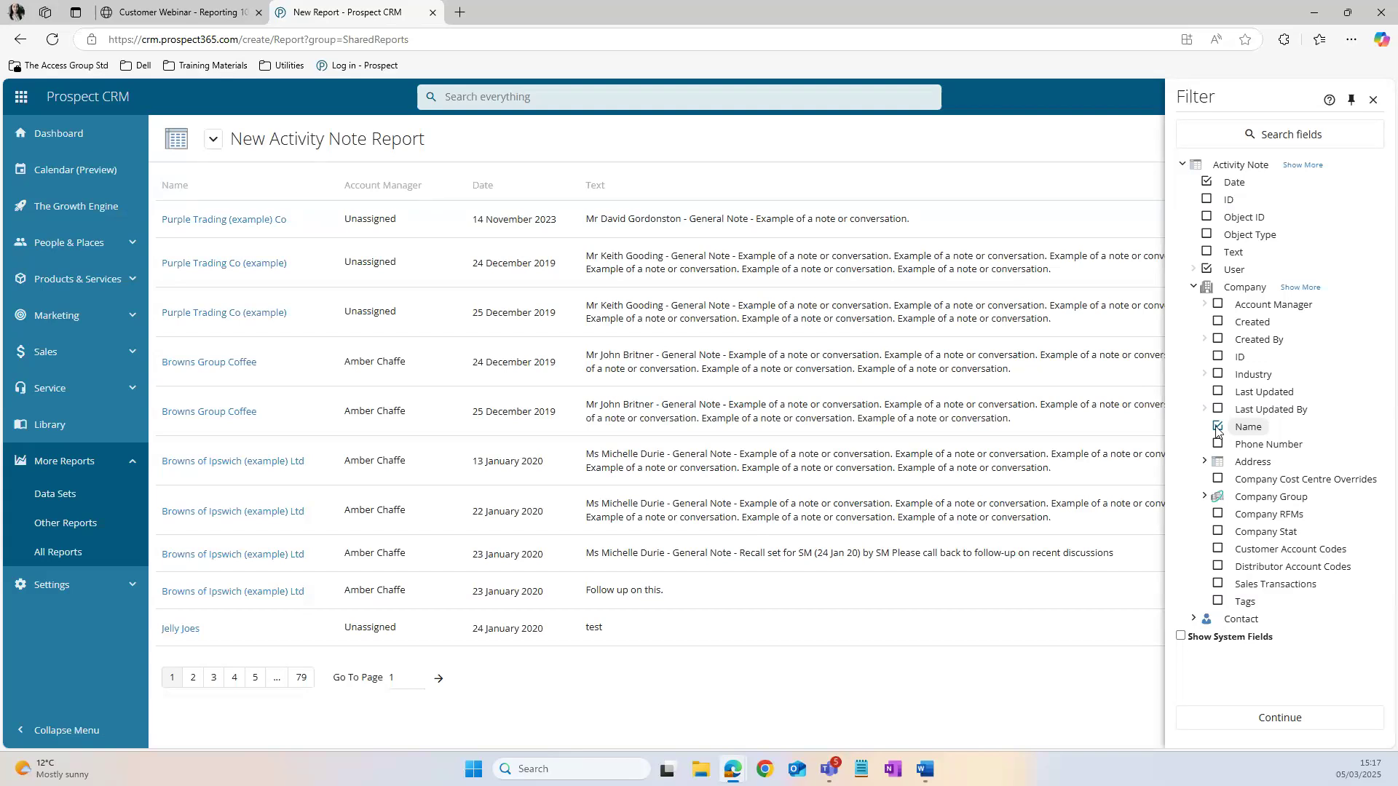
{"action": "left_click", "coordinate": [1325, 719]}
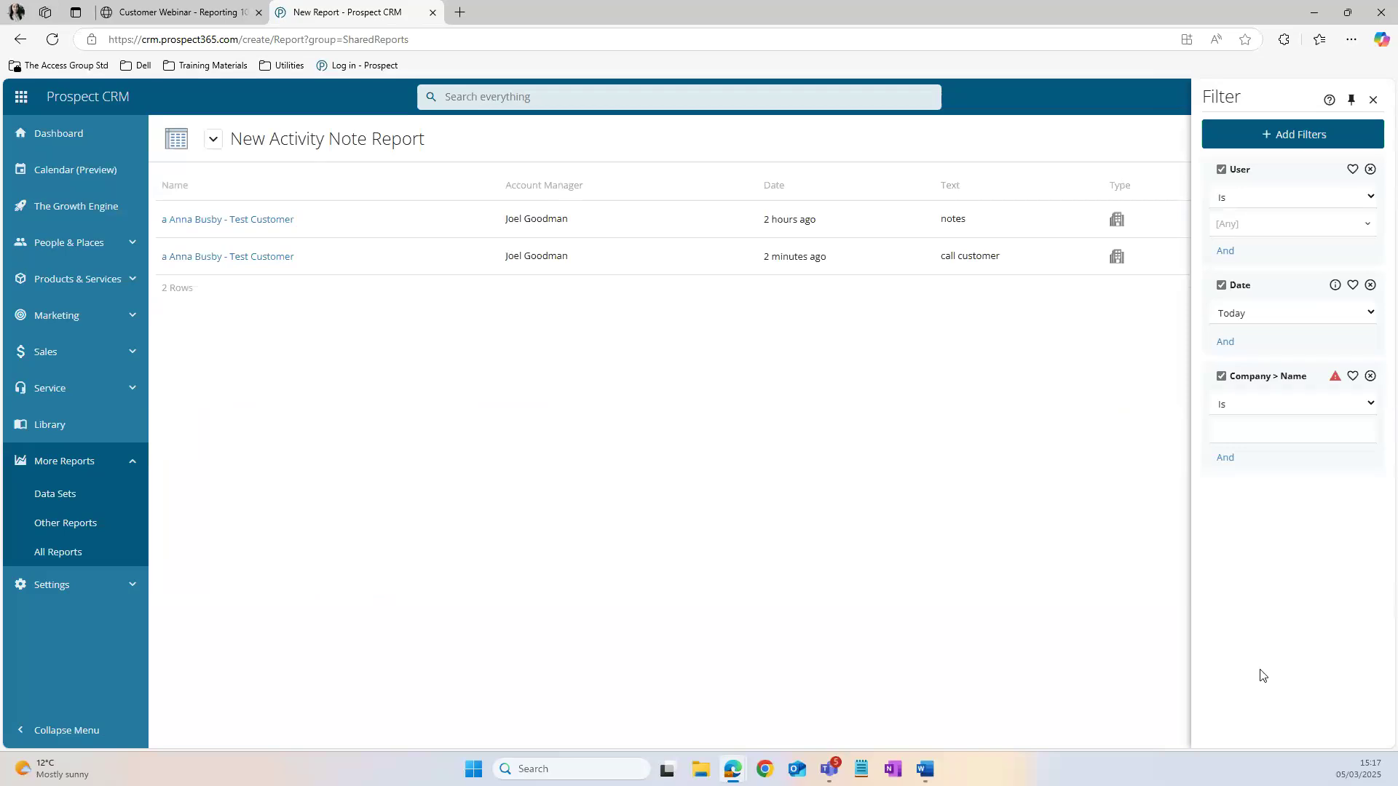
Step: Set the Date filter to Specific Year with the value 2024
{"action": "left_click", "coordinate": [1279, 313]}
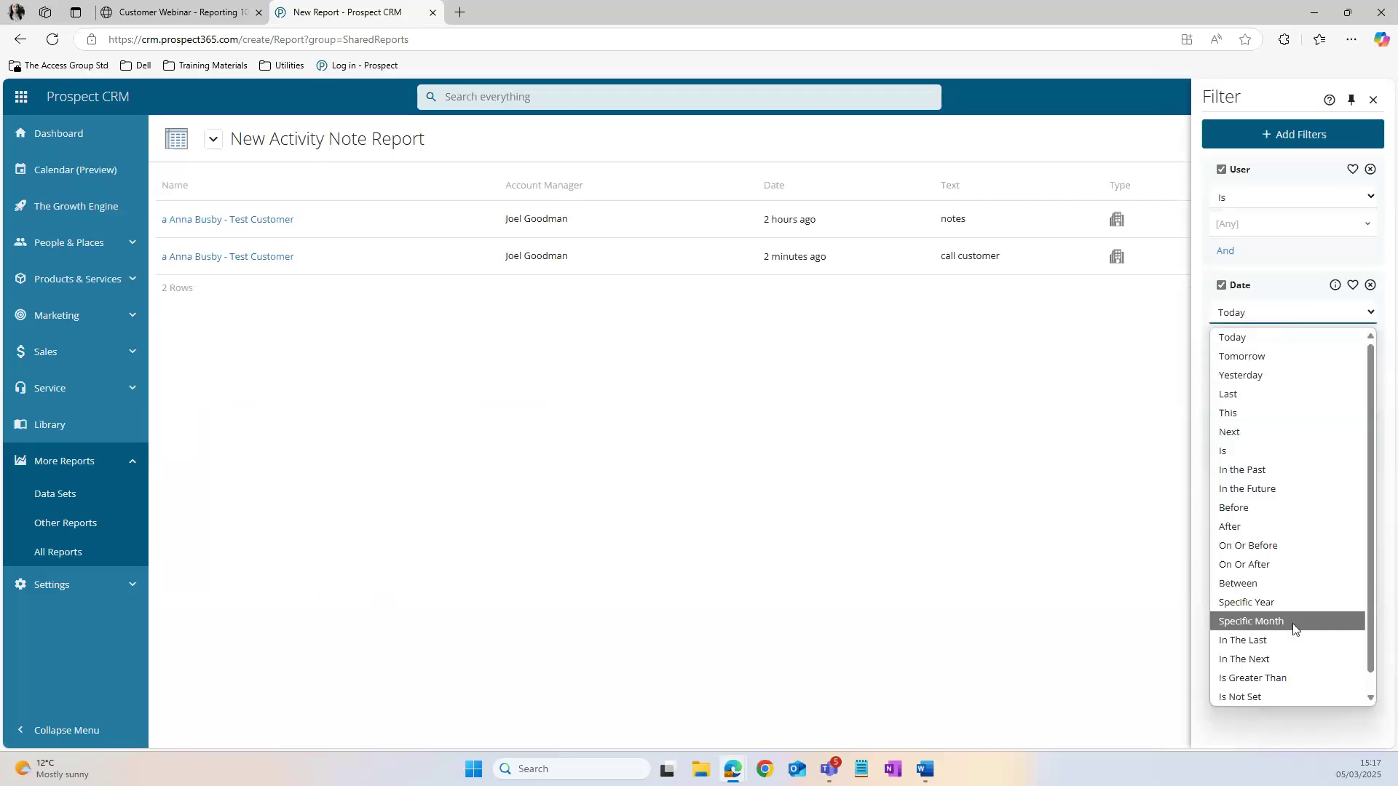
{"action": "left_click", "coordinate": [1273, 606]}
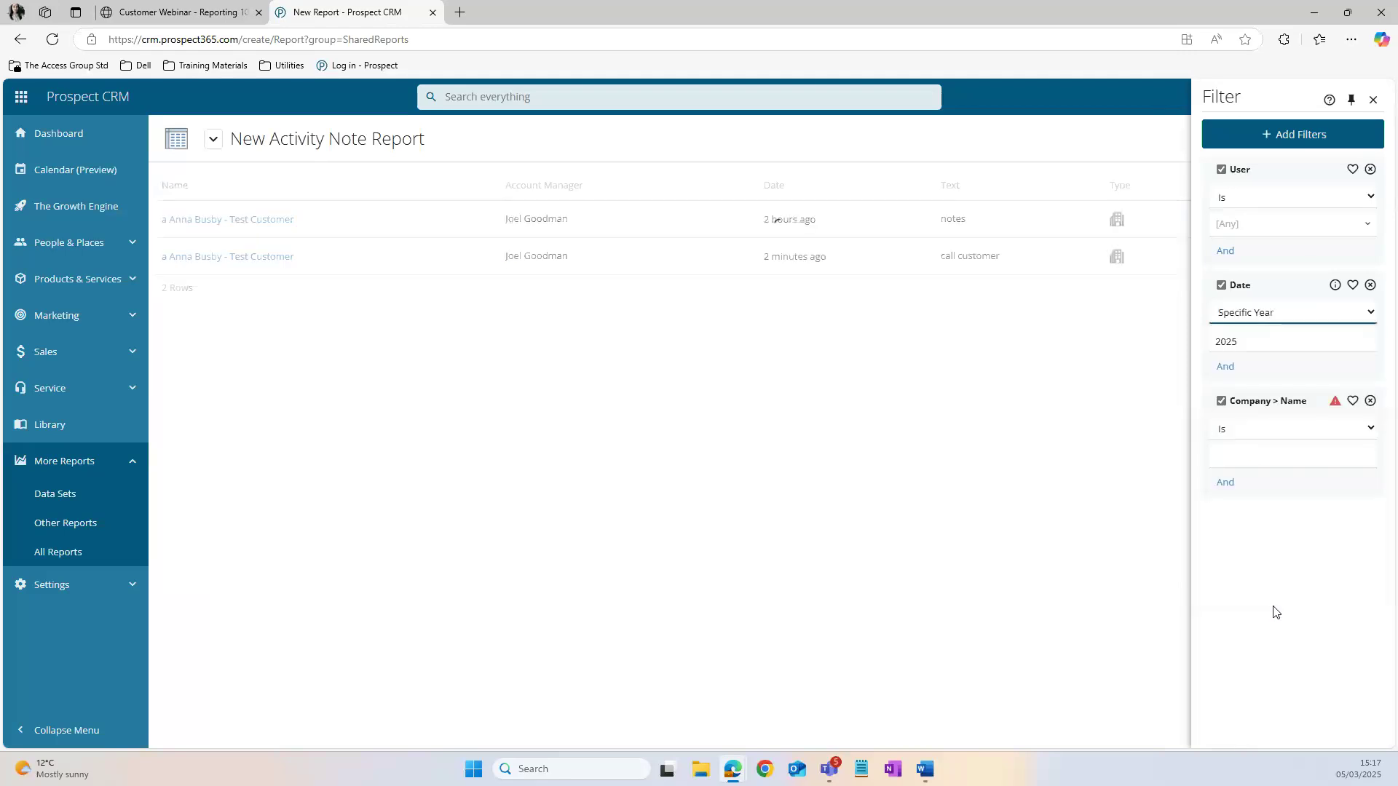
{"action": "left_click", "coordinate": [1253, 343]}
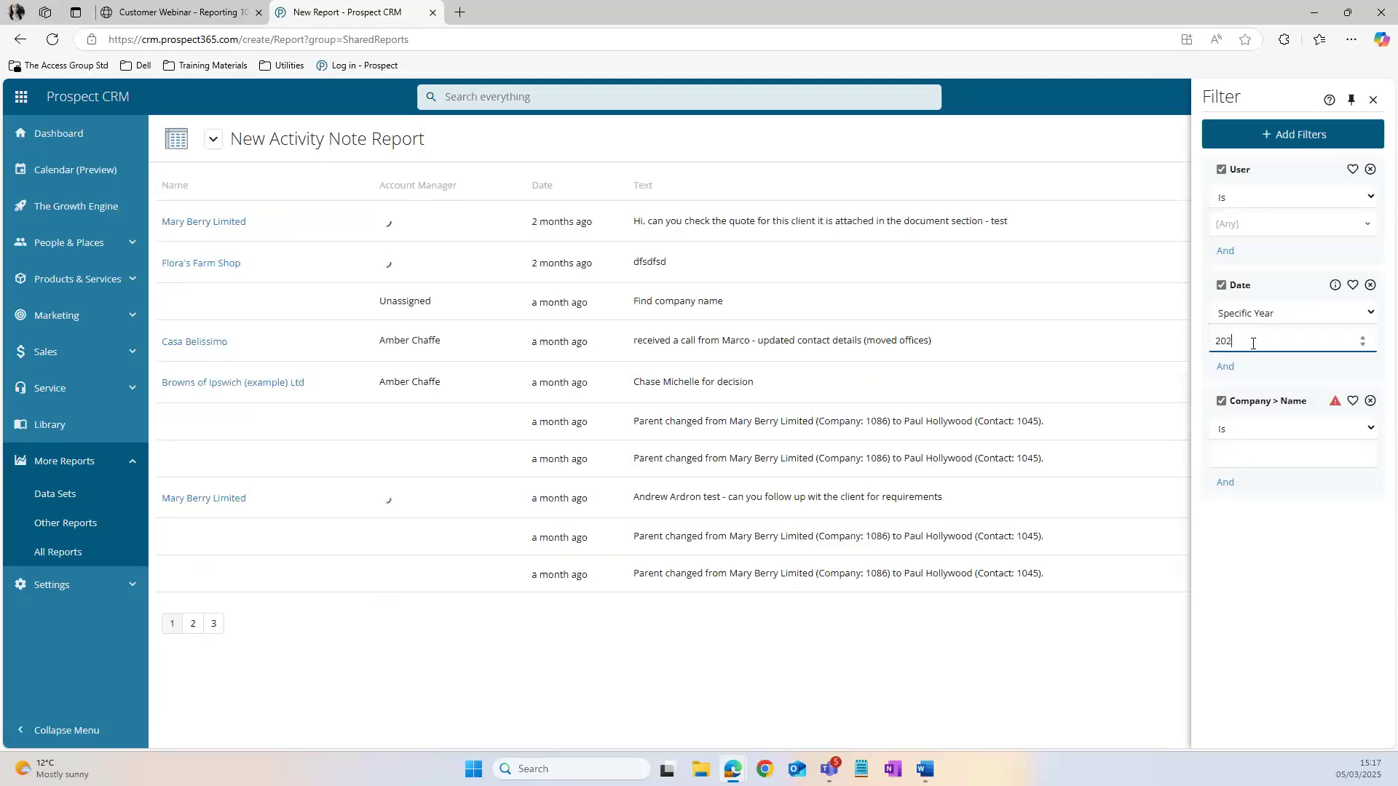
{"action": "type", "text": "4"}
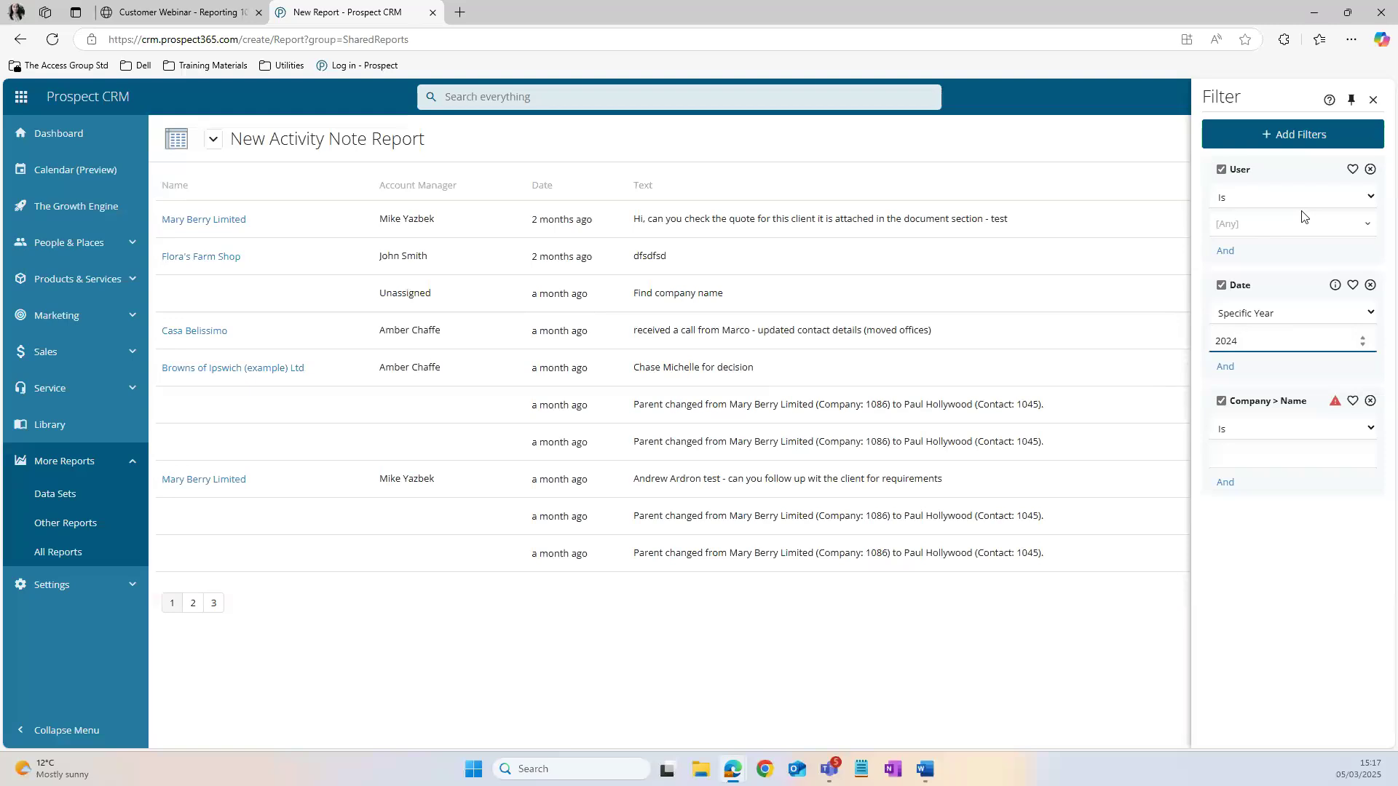
Step: Mark the User, Date and company Name filters as favourites
{"action": "left_click", "coordinate": [1351, 170]}
{"action": "left_click", "coordinate": [1353, 369]}
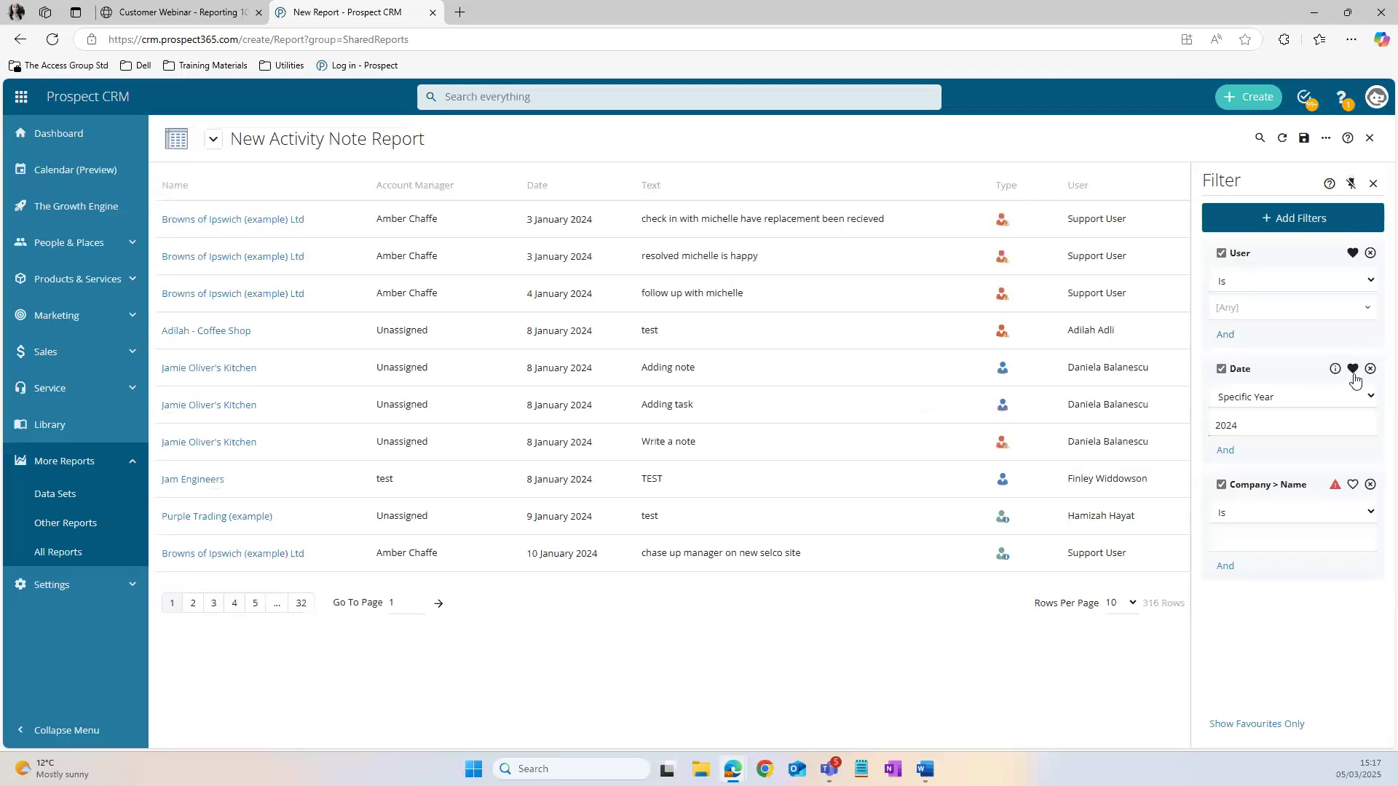
{"action": "left_click", "coordinate": [1353, 486]}
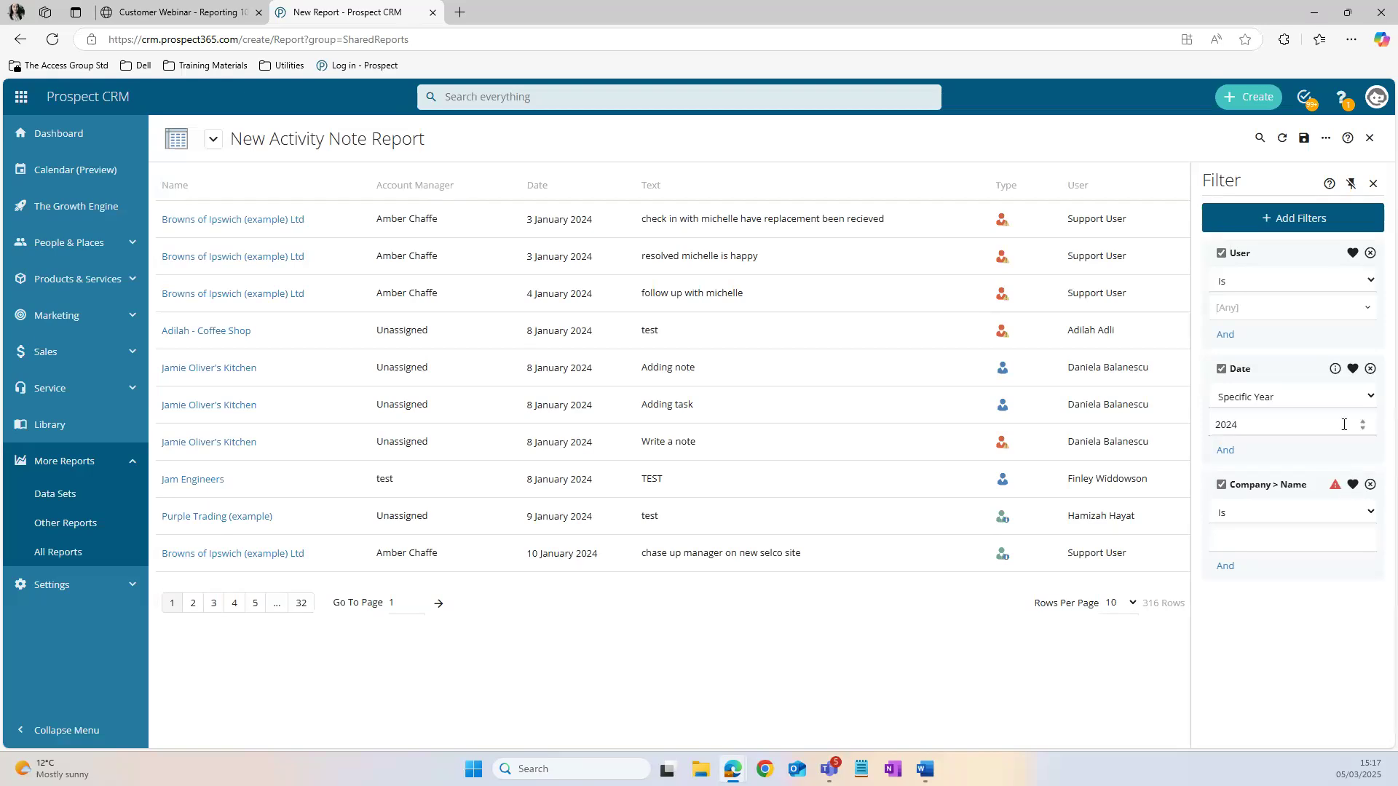
{"action": "left_click", "coordinate": [1343, 399]}
{"action": "scroll", "coordinate": [1282, 211], "scroll_direction": "down", "scroll_amount": 1}
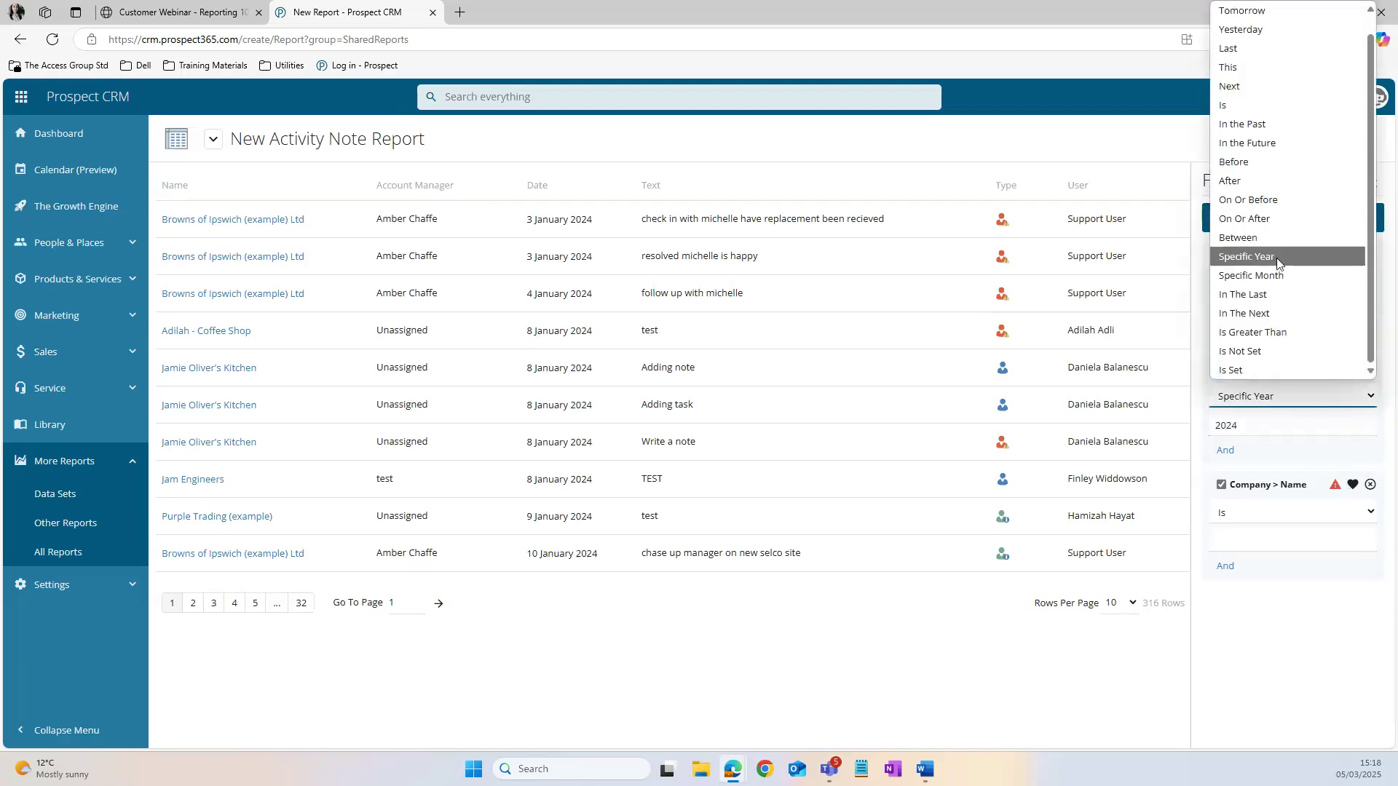
{"action": "scroll", "coordinate": [1277, 257], "scroll_direction": "up", "scroll_amount": 1}
{"action": "left_click", "coordinate": [1141, 116]}
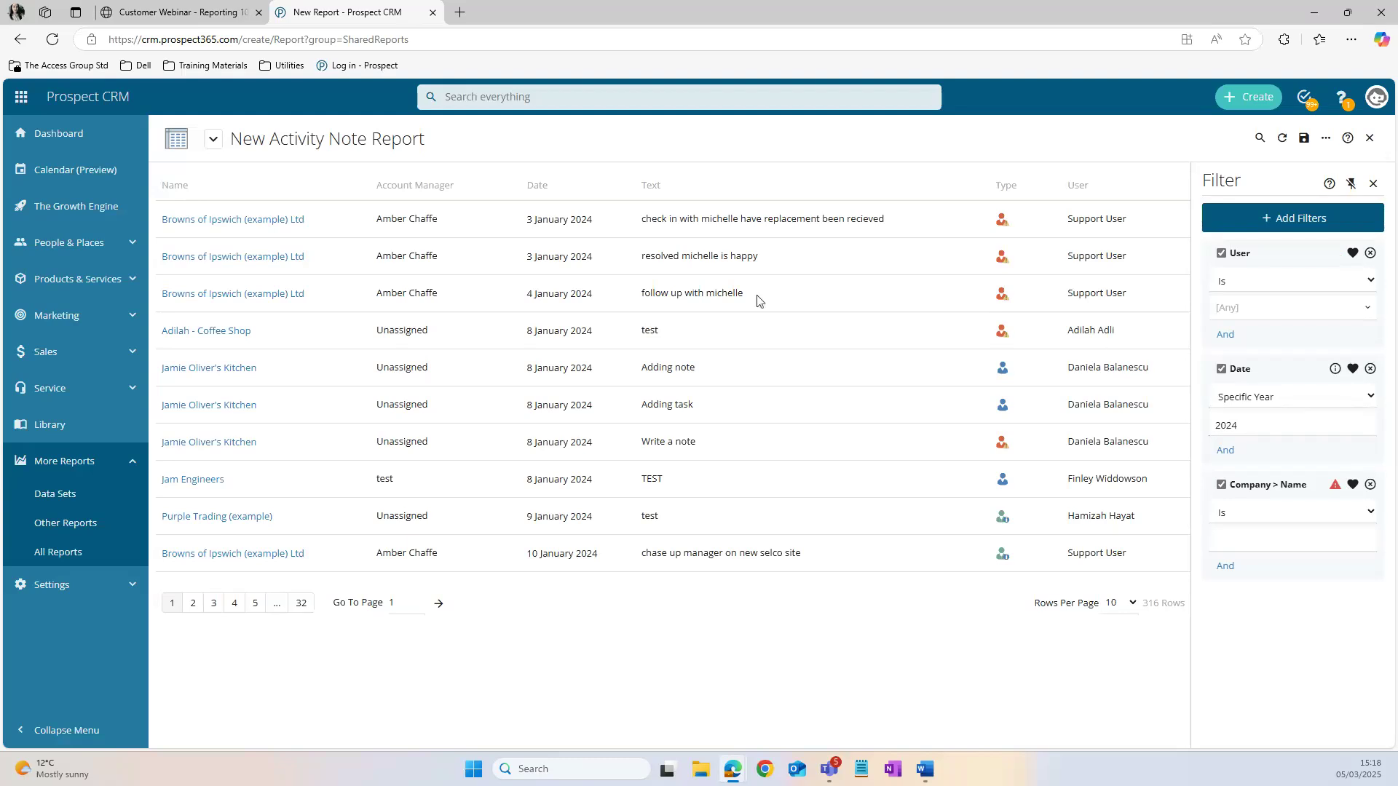
Step: Set the Date filter's year to 2025 and sort the activity notes by Date, newest first
{"action": "left_click", "coordinate": [552, 191]}
{"action": "left_click", "coordinate": [489, 186]}
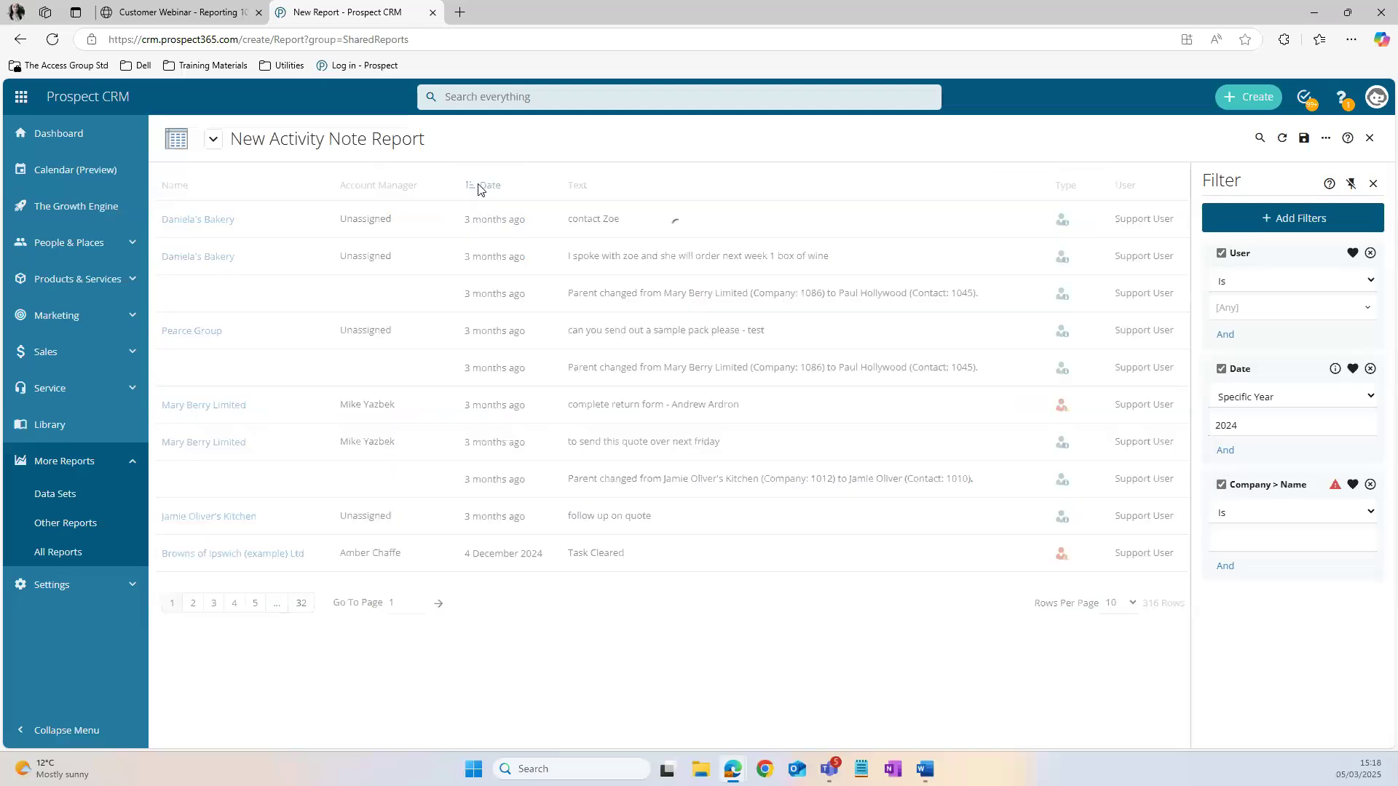
{"action": "left_click", "coordinate": [1283, 430]}
{"action": "key", "text": "BackSpace"}
{"action": "type", "text": "5"}
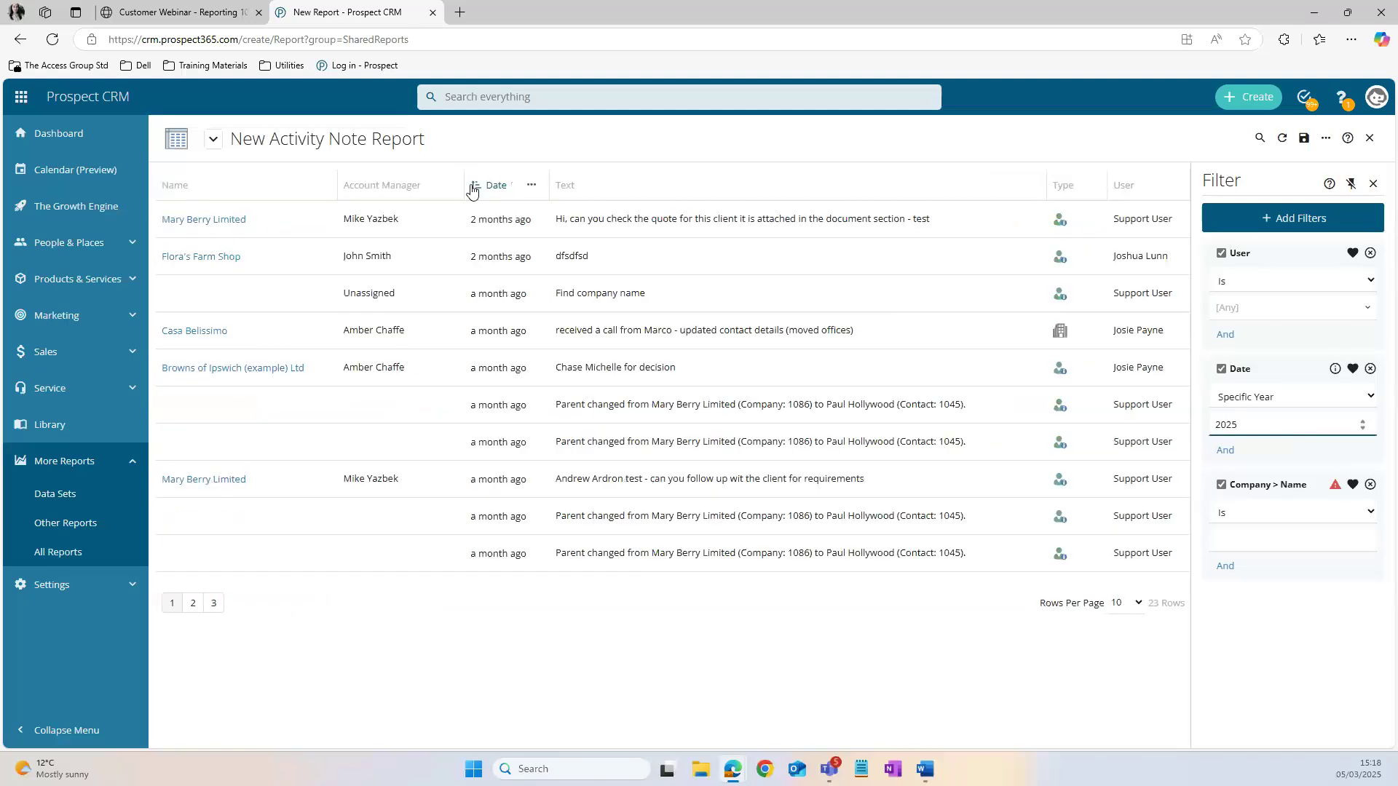
{"action": "left_click", "coordinate": [479, 186]}
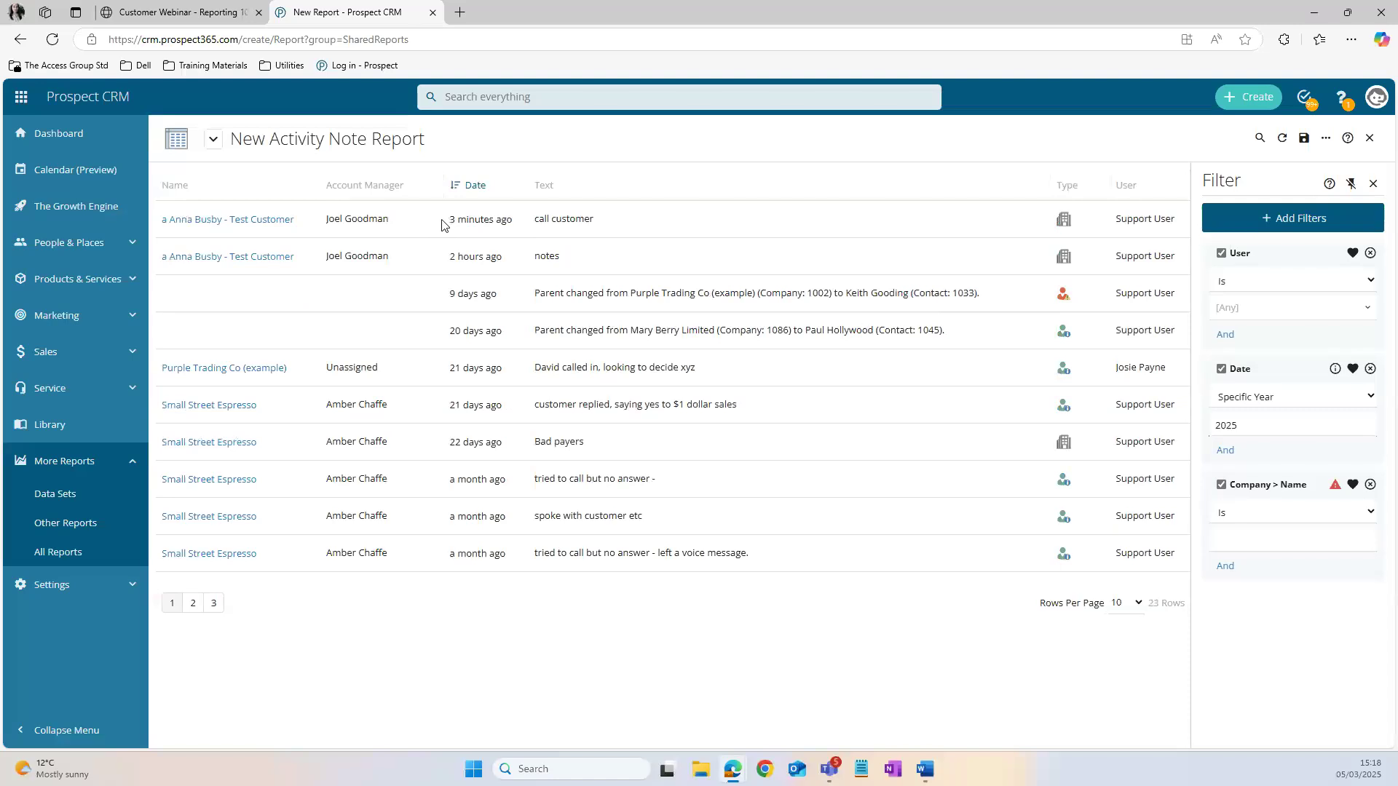
{"action": "left_click_drag", "start_coordinate": [446, 223], "coordinate": [616, 223]}
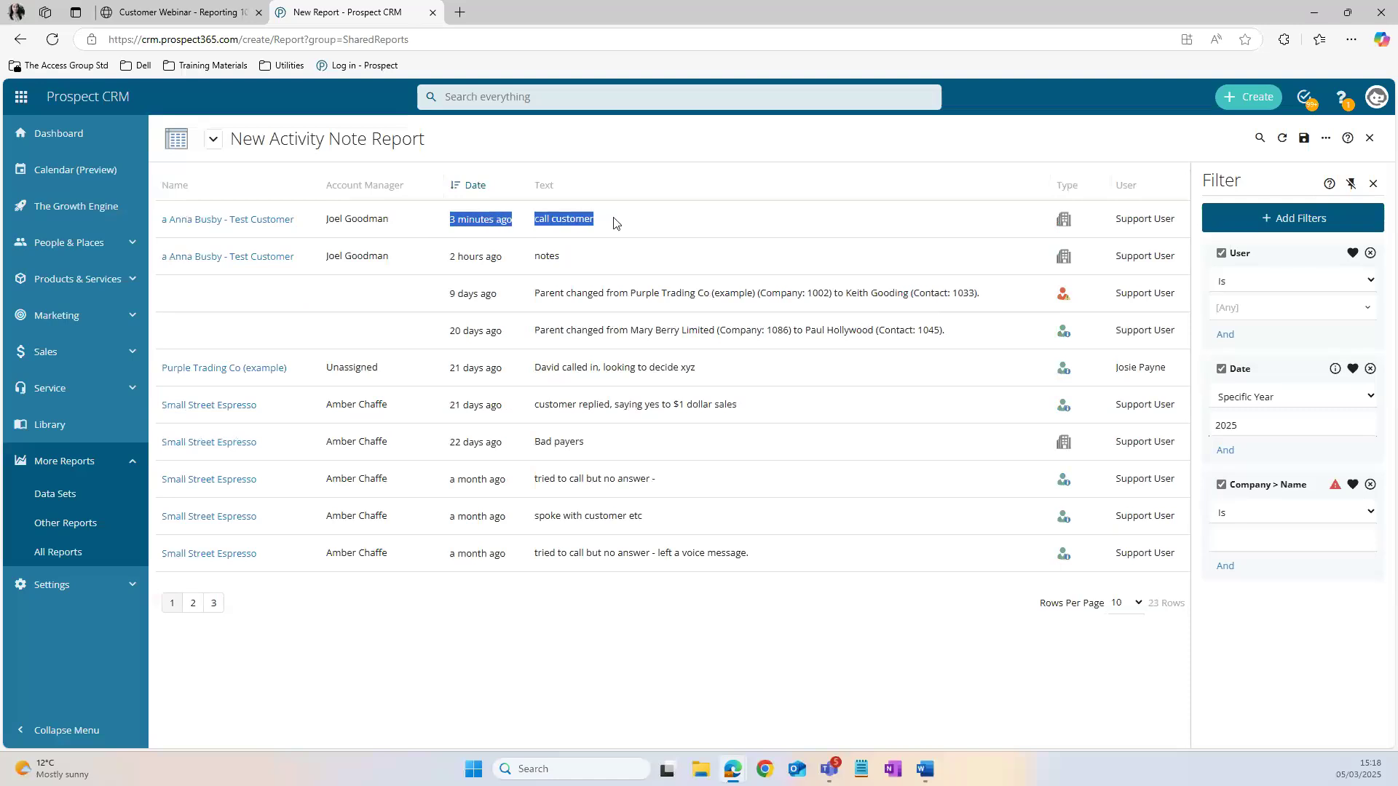
{"action": "left_click", "coordinate": [560, 160]}
Step: Set the Date filter's year to 2024 and restrict the User filter to one CRM user
{"action": "left_click", "coordinate": [1244, 426]}
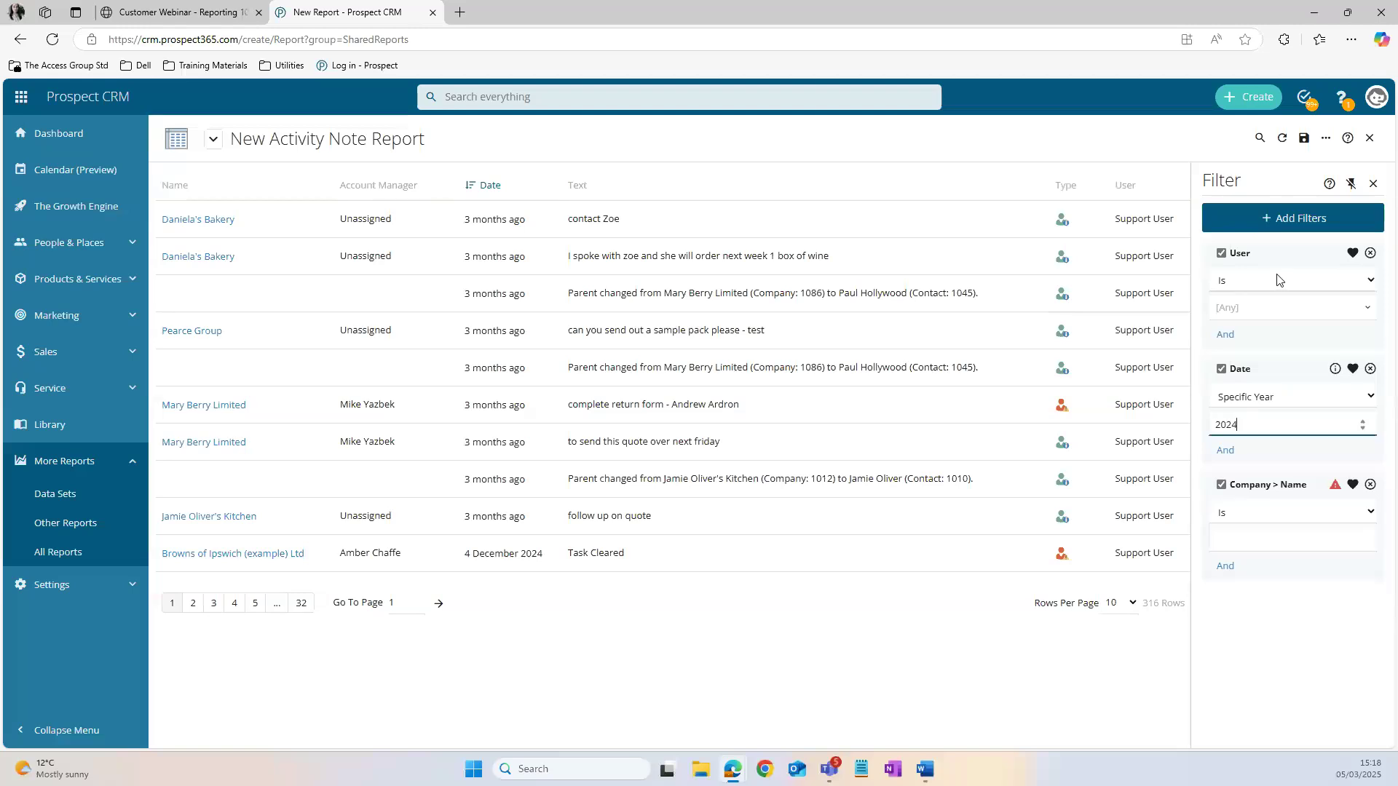
{"action": "left_click", "coordinate": [1263, 307]}
{"action": "scroll", "coordinate": [1299, 436], "scroll_direction": "down", "scroll_amount": 2}
{"action": "scroll", "coordinate": [1299, 437], "scroll_direction": "down", "scroll_amount": 1}
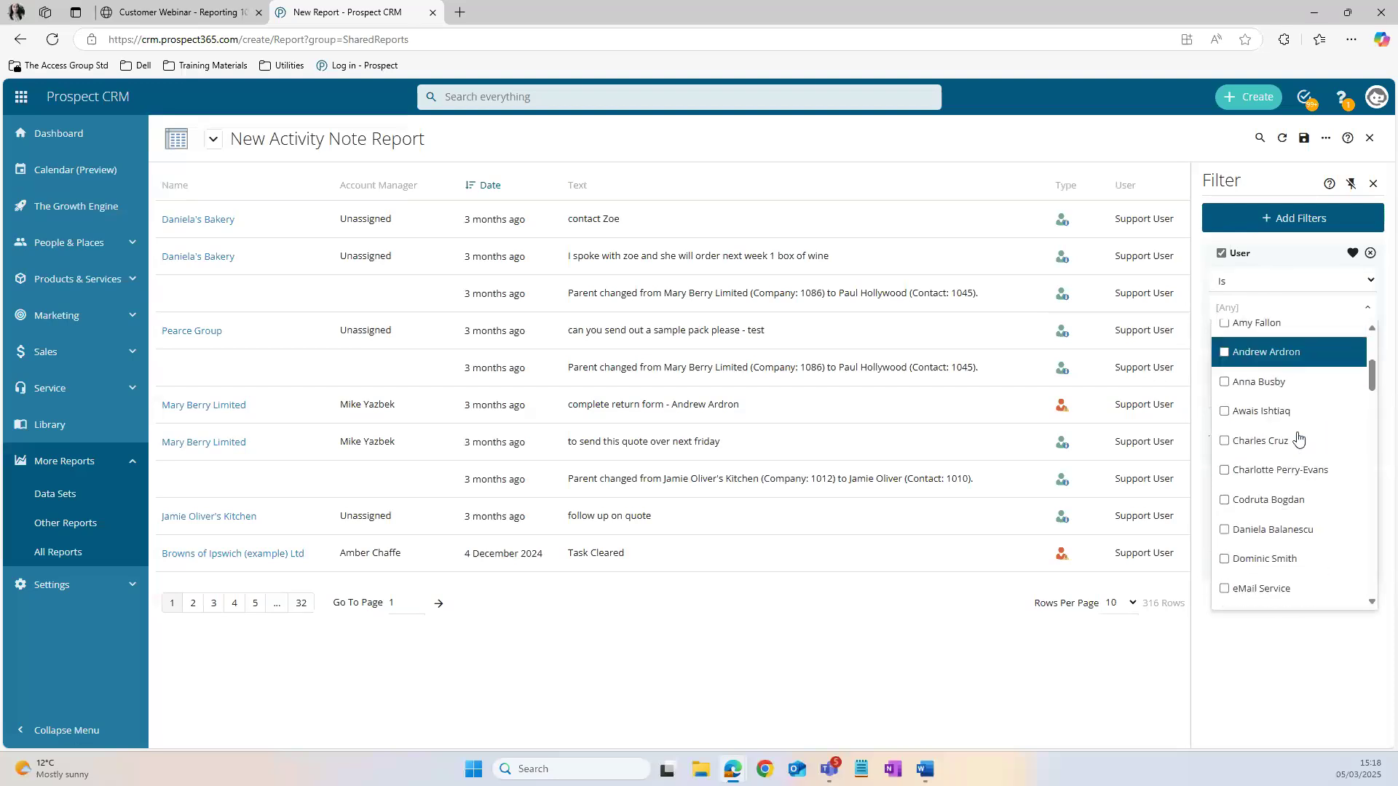
{"action": "left_click", "coordinate": [1267, 501]}
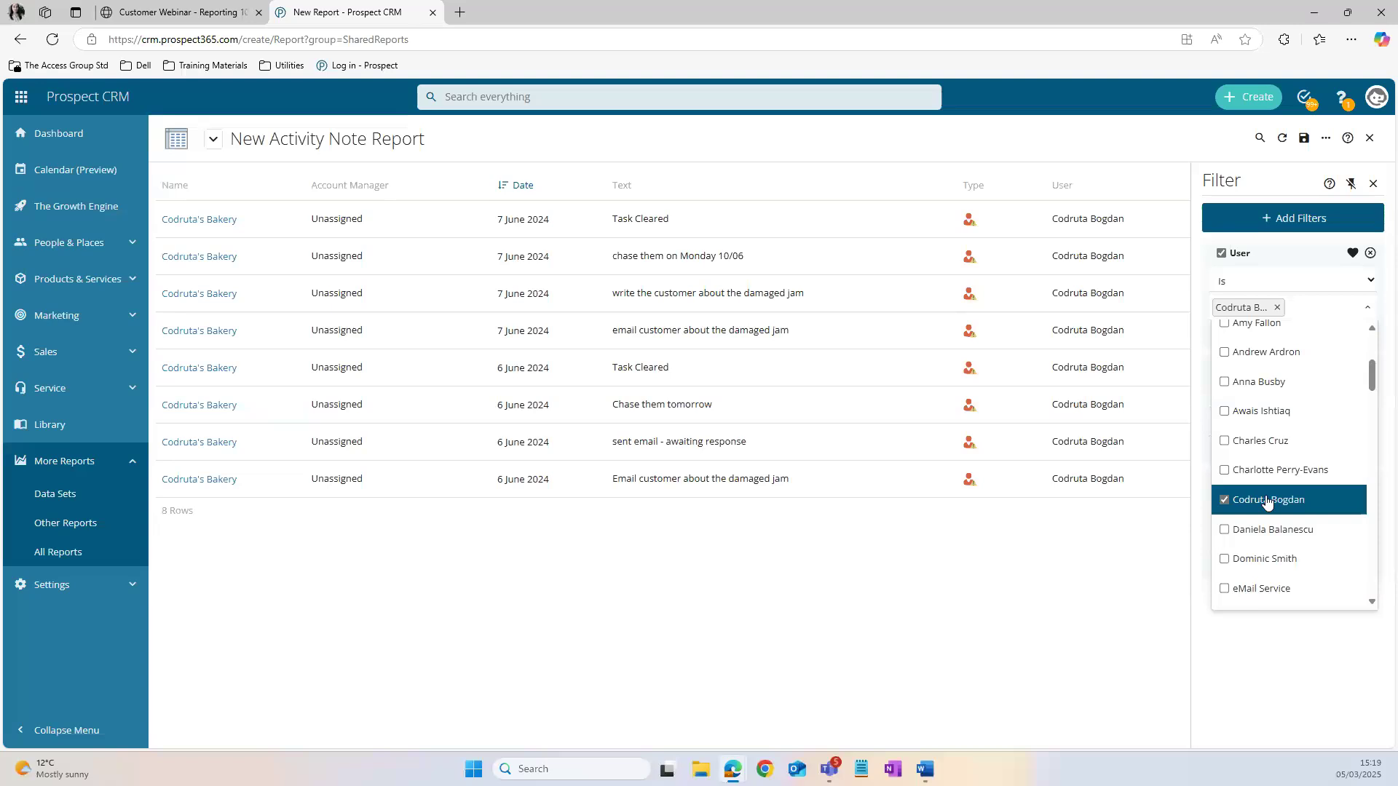
Step: Search within the activity note report for "JAM" and examine the company of the first matching note
{"action": "left_click", "coordinate": [1258, 143]}
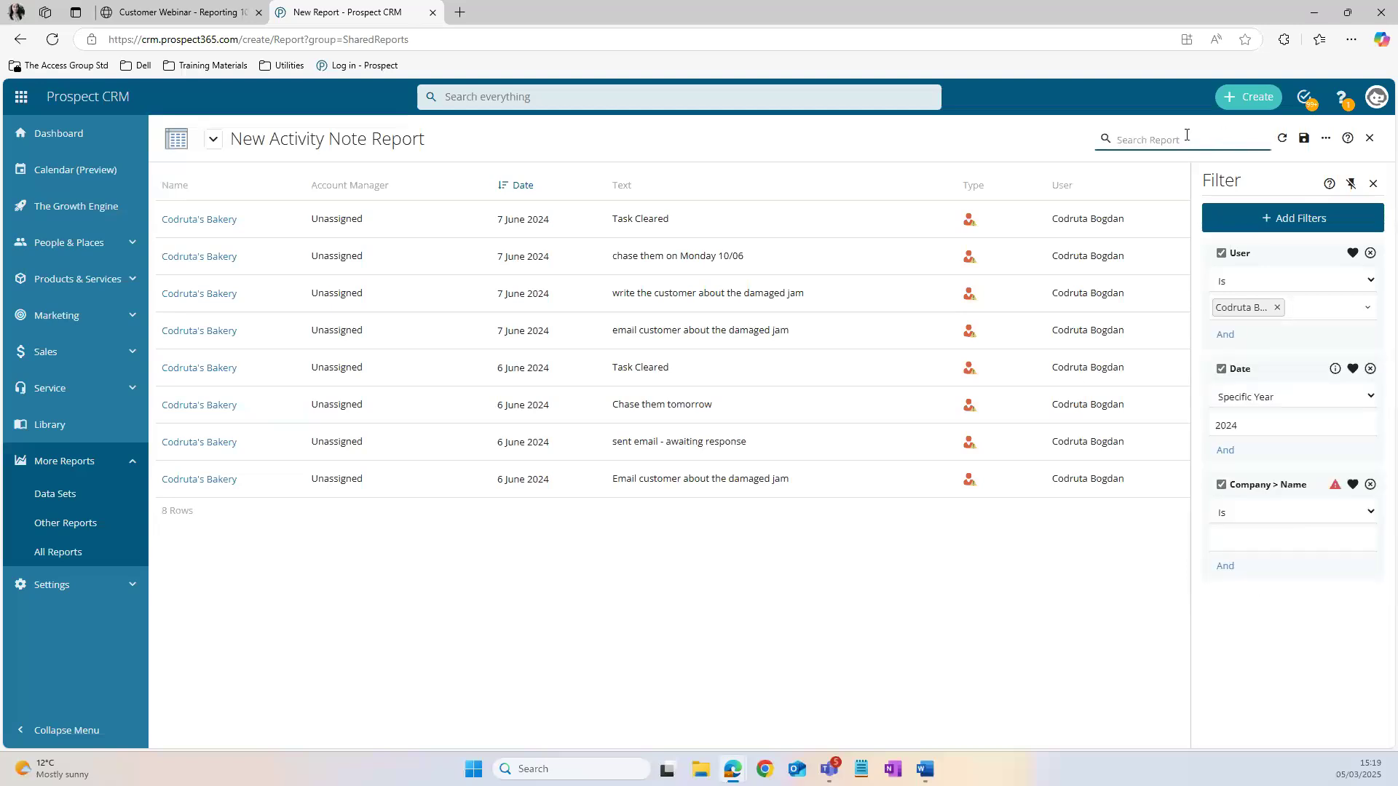
{"action": "type", "text": "JAM"}
{"action": "key", "text": "Return"}
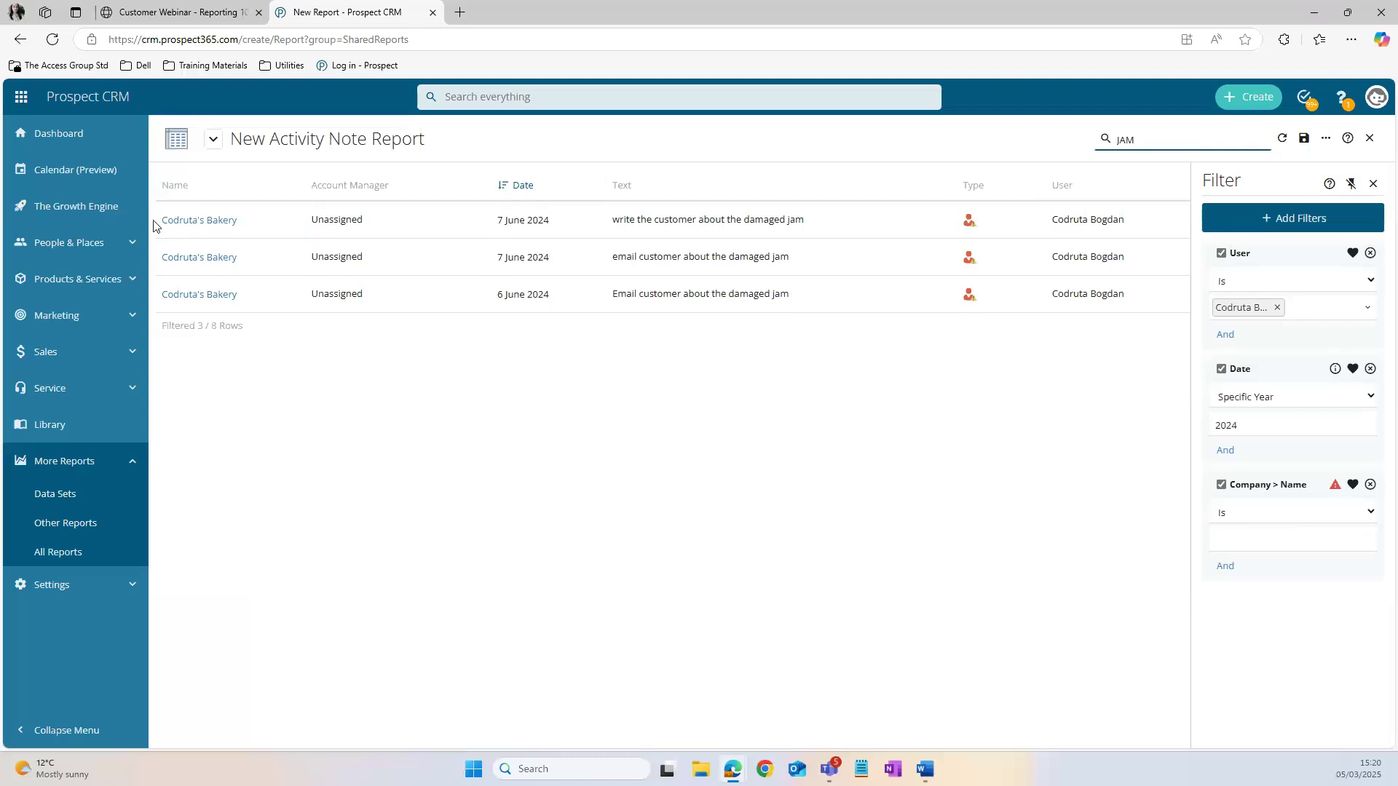
{"action": "left_click_drag", "start_coordinate": [161, 221], "coordinate": [215, 225]}
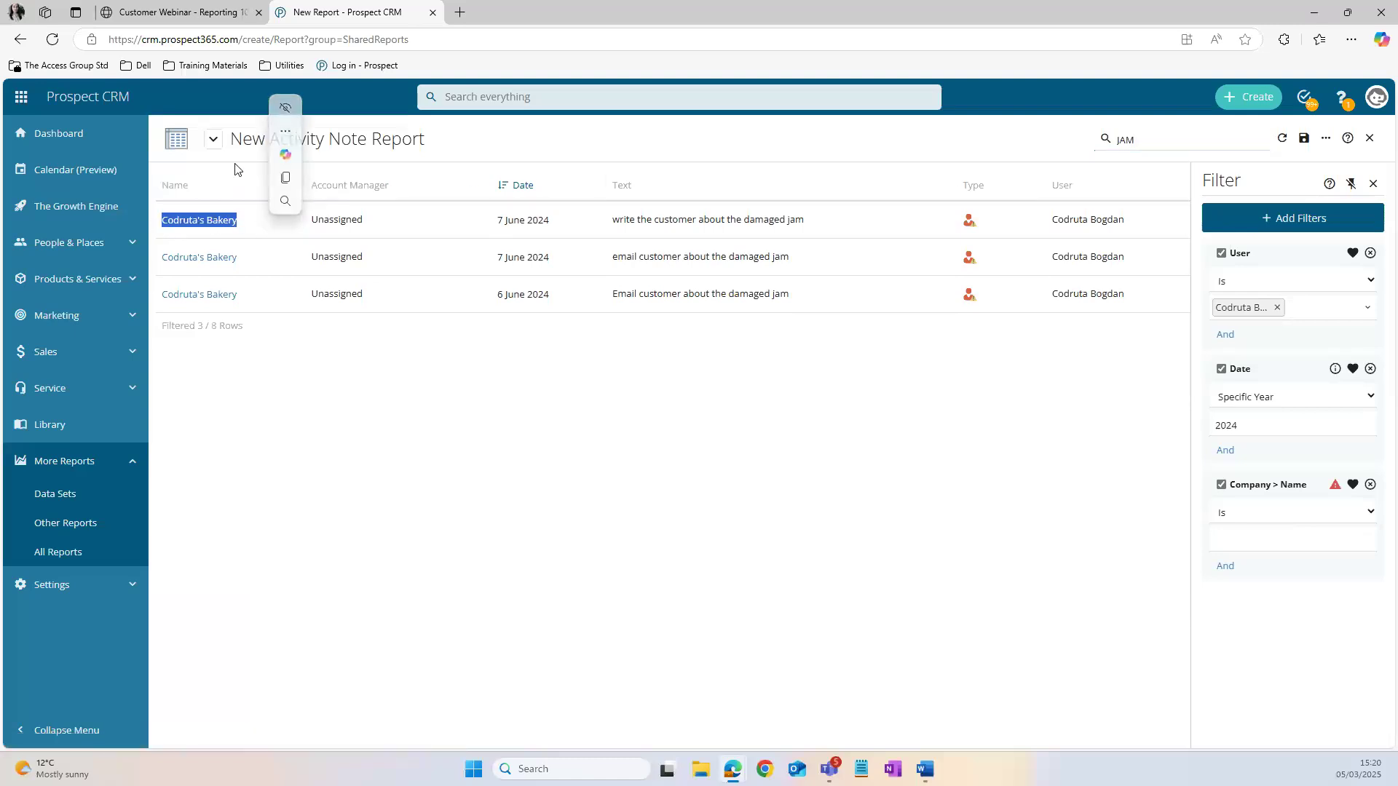
{"action": "left_click", "coordinate": [494, 140]}
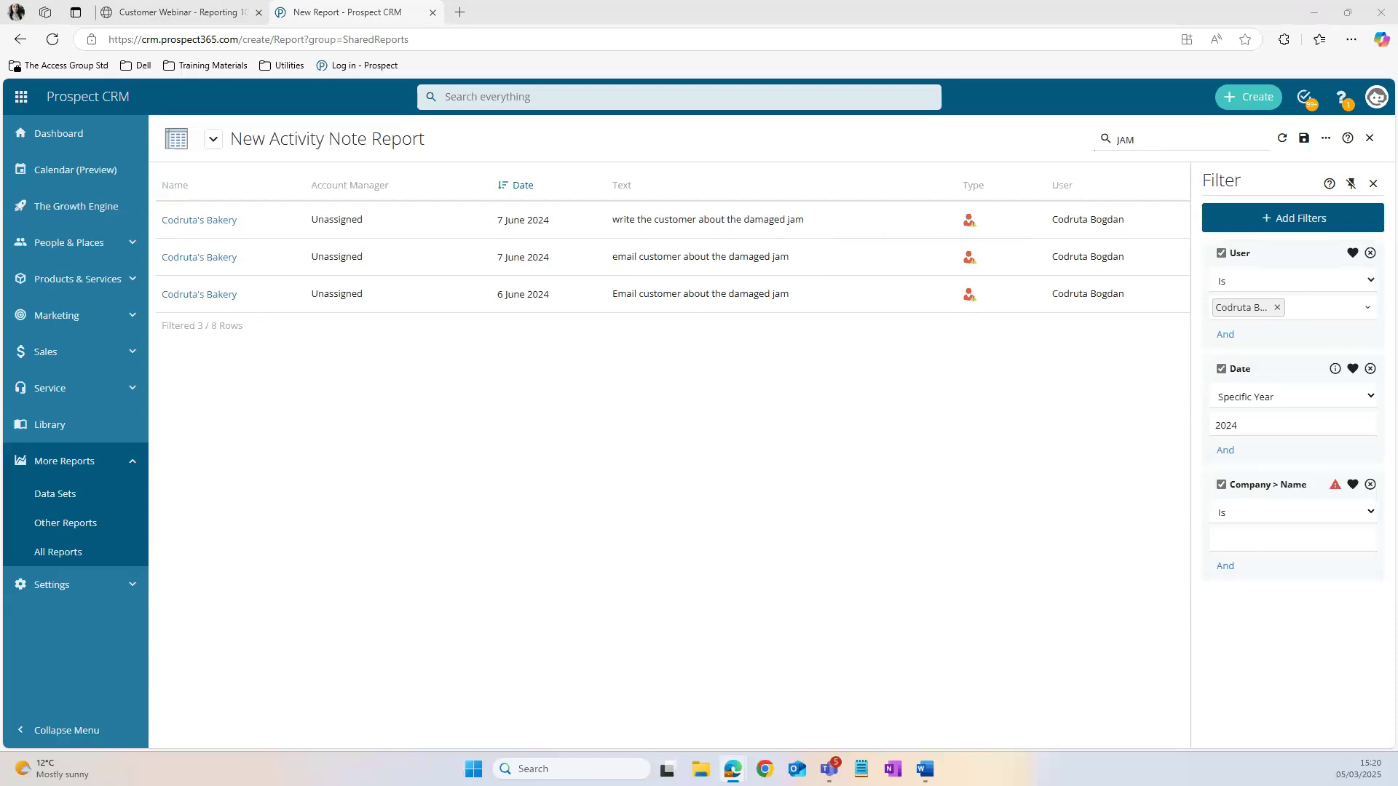
Step: Save the report as "ACTIVITY FEED" in the Other Reports group
{"action": "left_click", "coordinate": [1305, 143]}
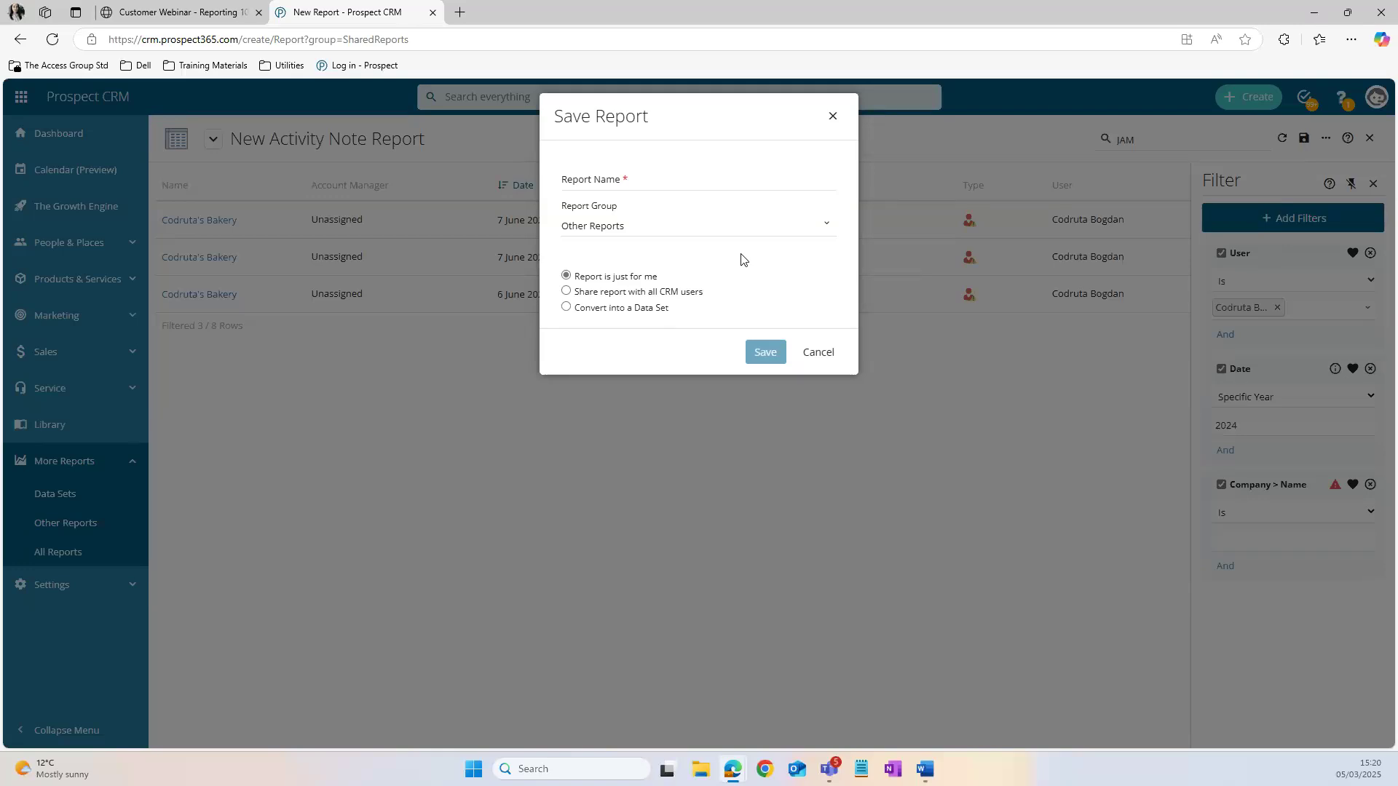
{"action": "left_click", "coordinate": [706, 180]}
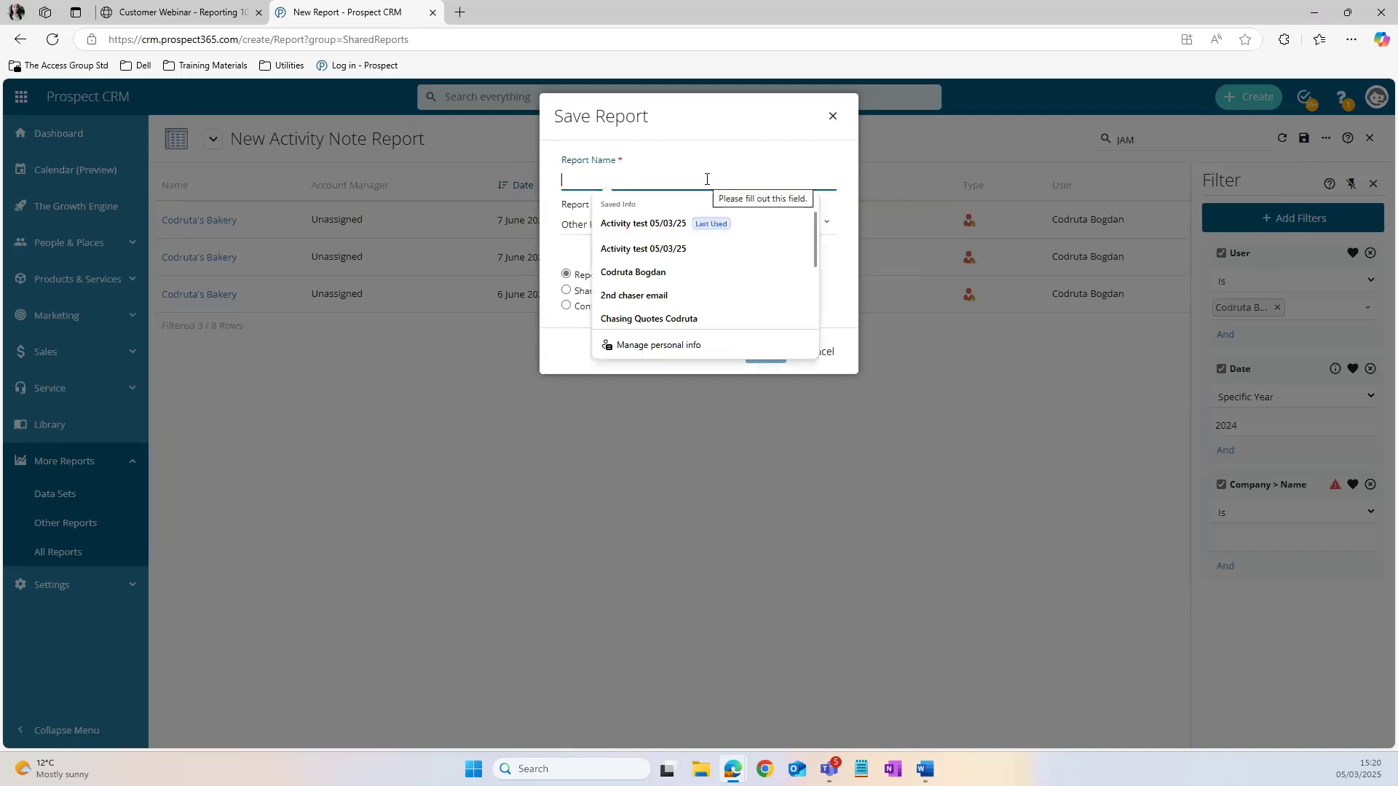
{"action": "type", "text": "ACTIVITY FEED"}
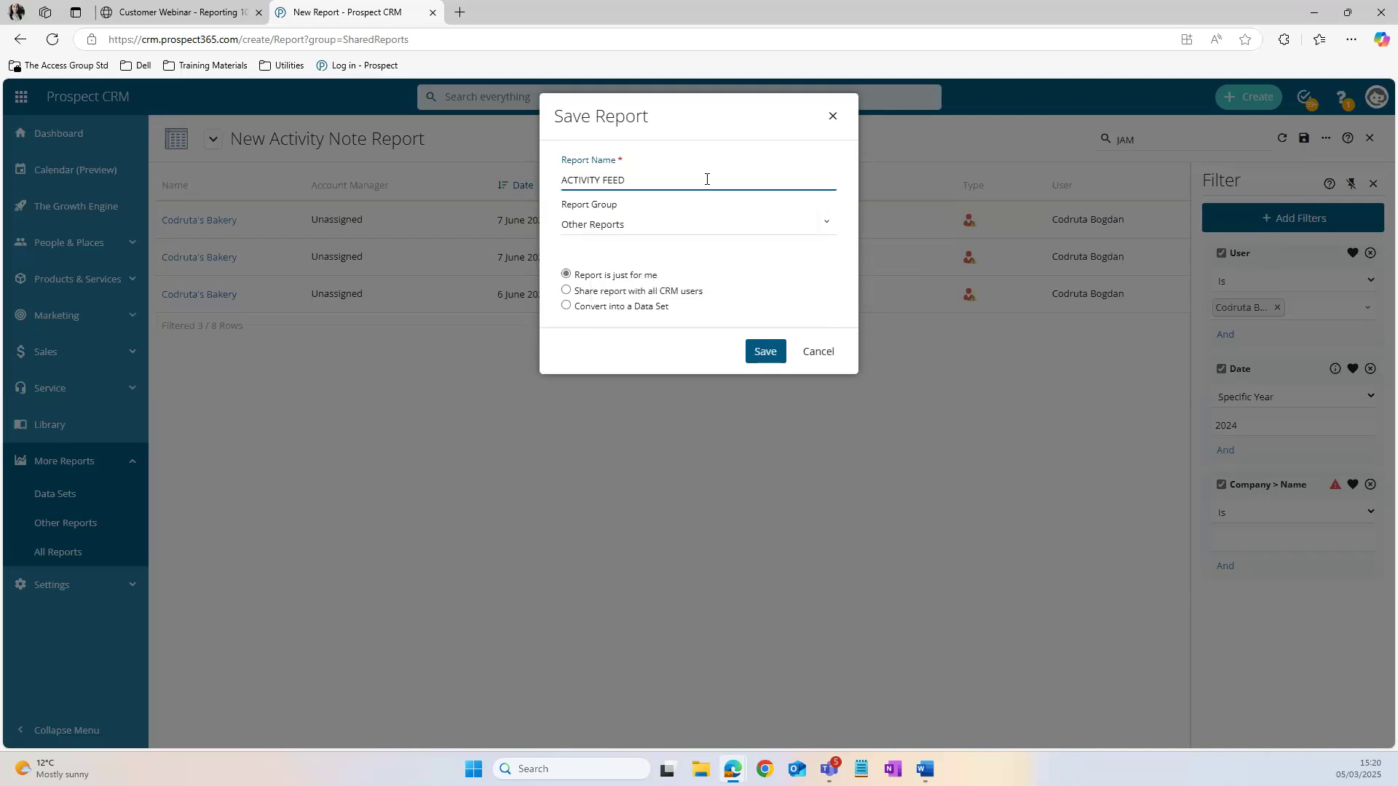
{"action": "left_click", "coordinate": [706, 220]}
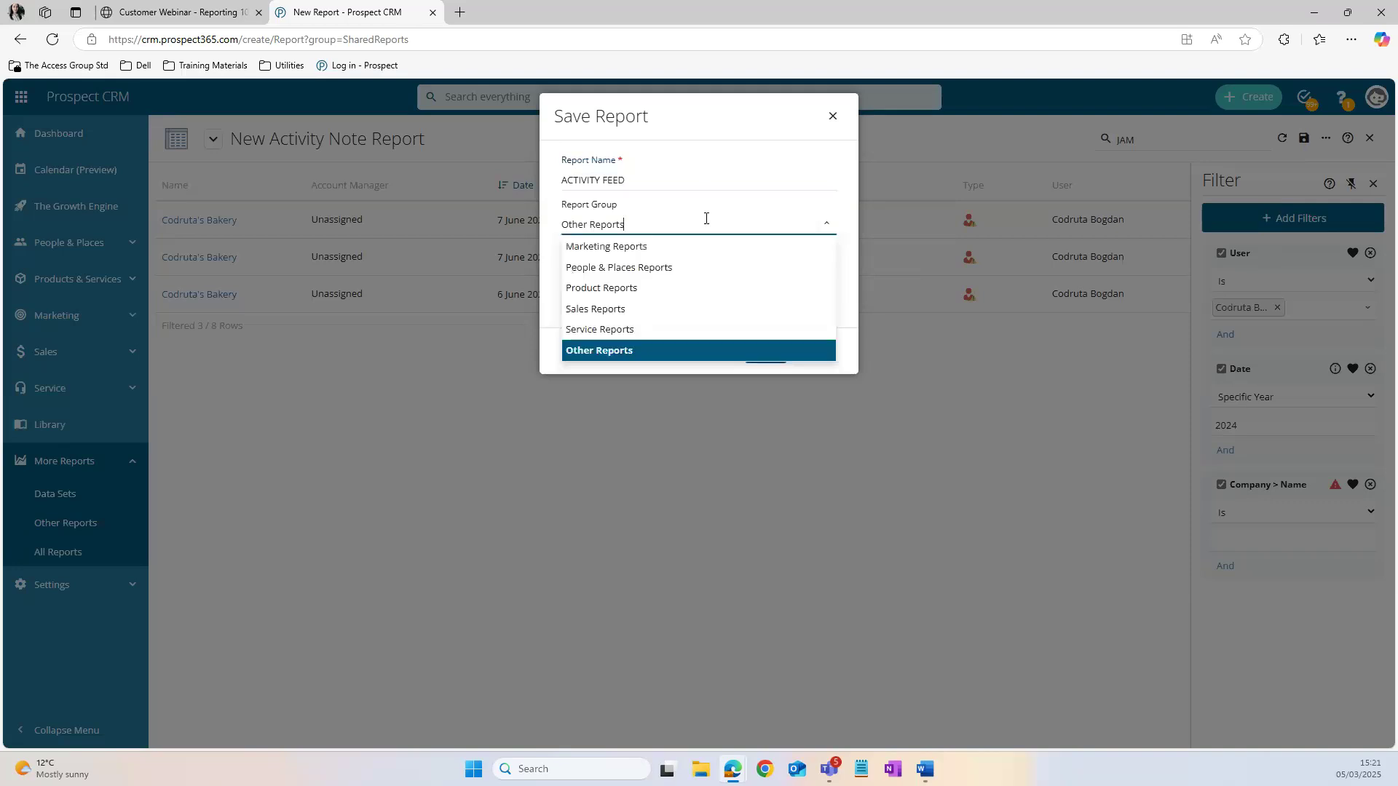
{"action": "left_click", "coordinate": [638, 353]}
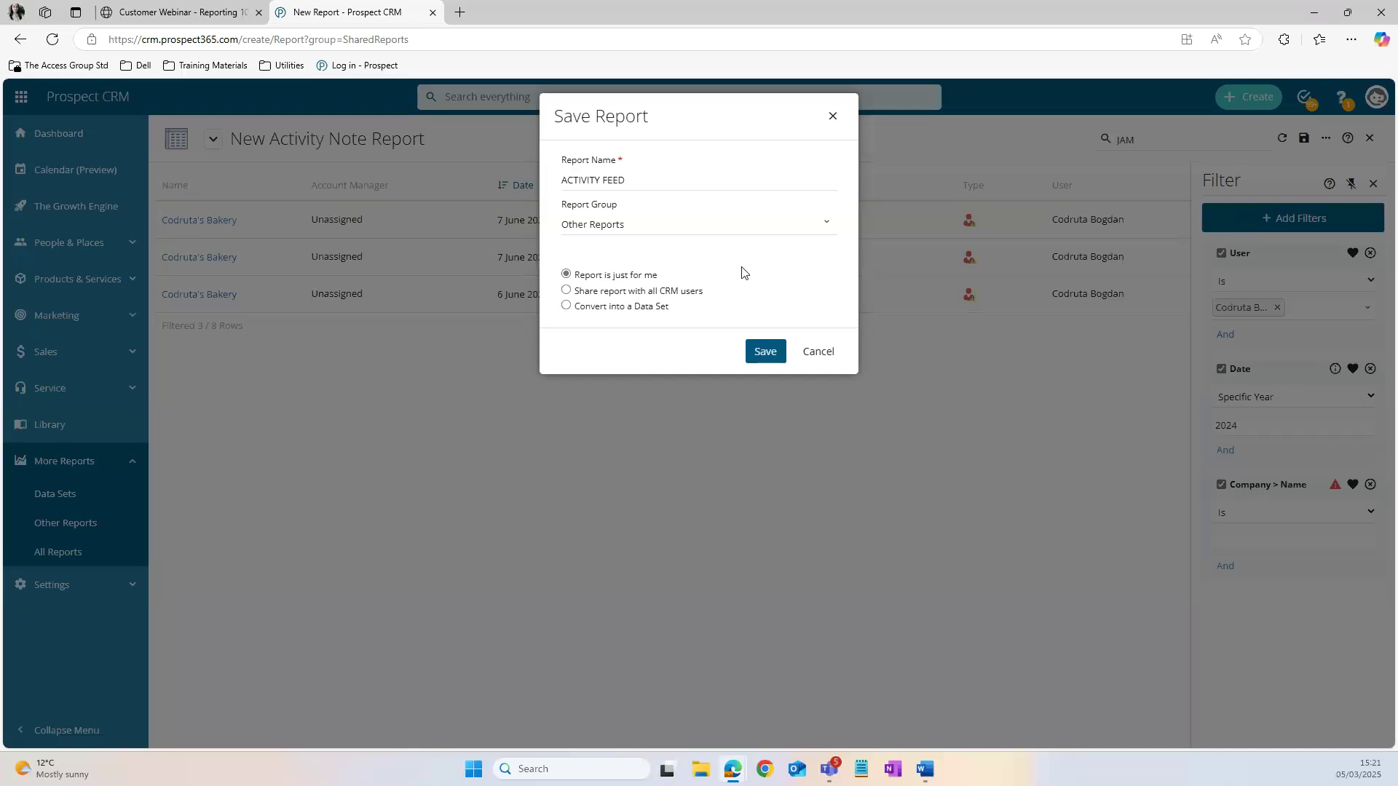
{"action": "left_click", "coordinate": [763, 351]}
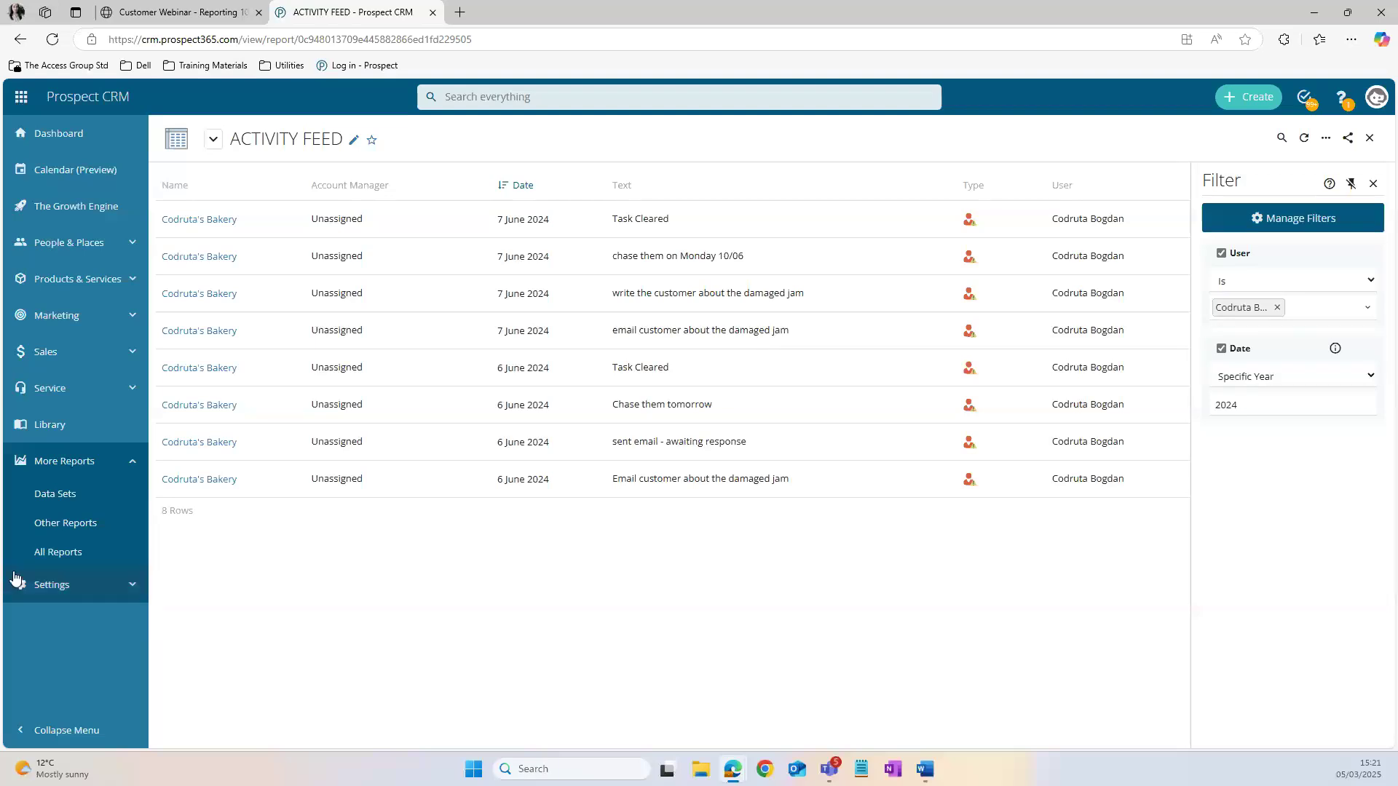
Step: List the newest reports under All Reports, open ACTIVITY FEED from there and show its further report actions
{"action": "left_click", "coordinate": [61, 554]}
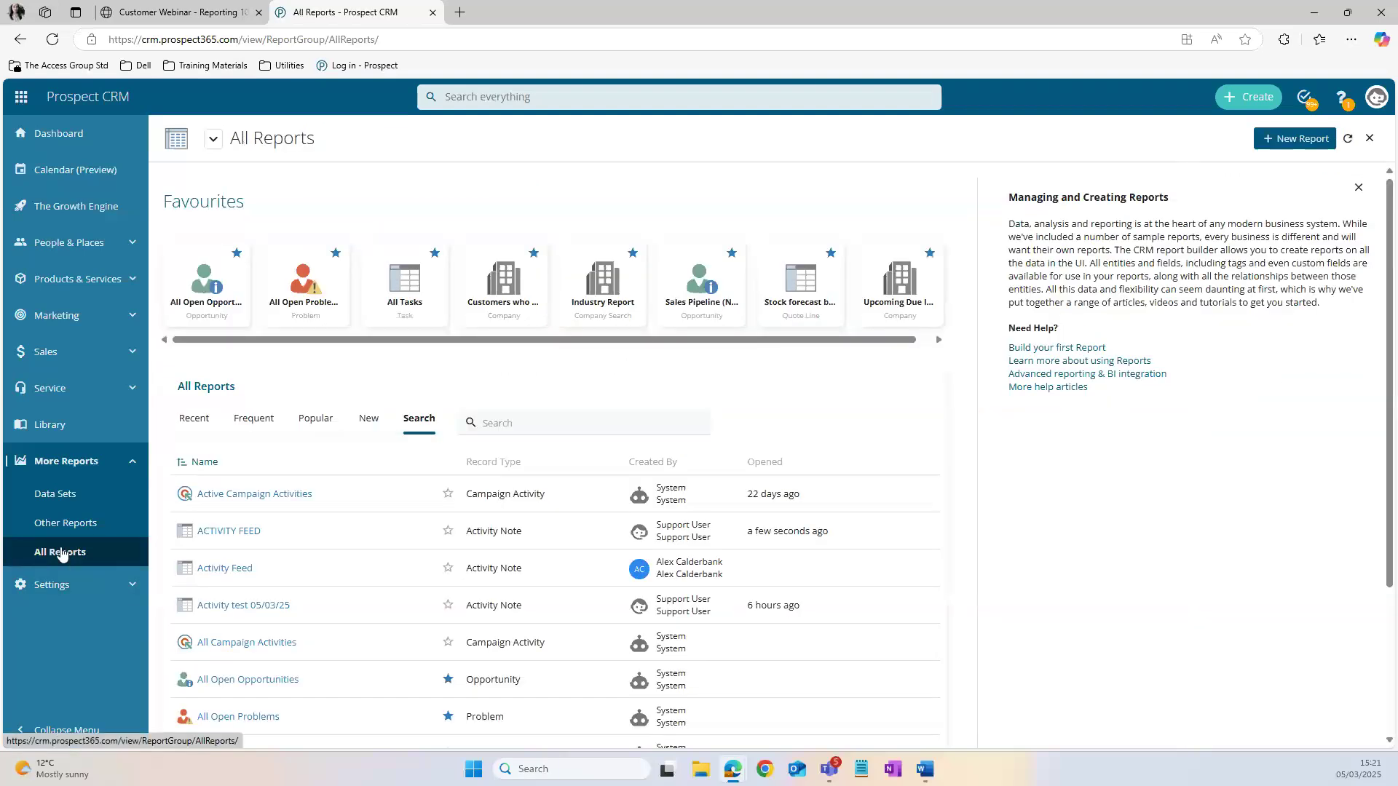
{"action": "left_click", "coordinate": [361, 422]}
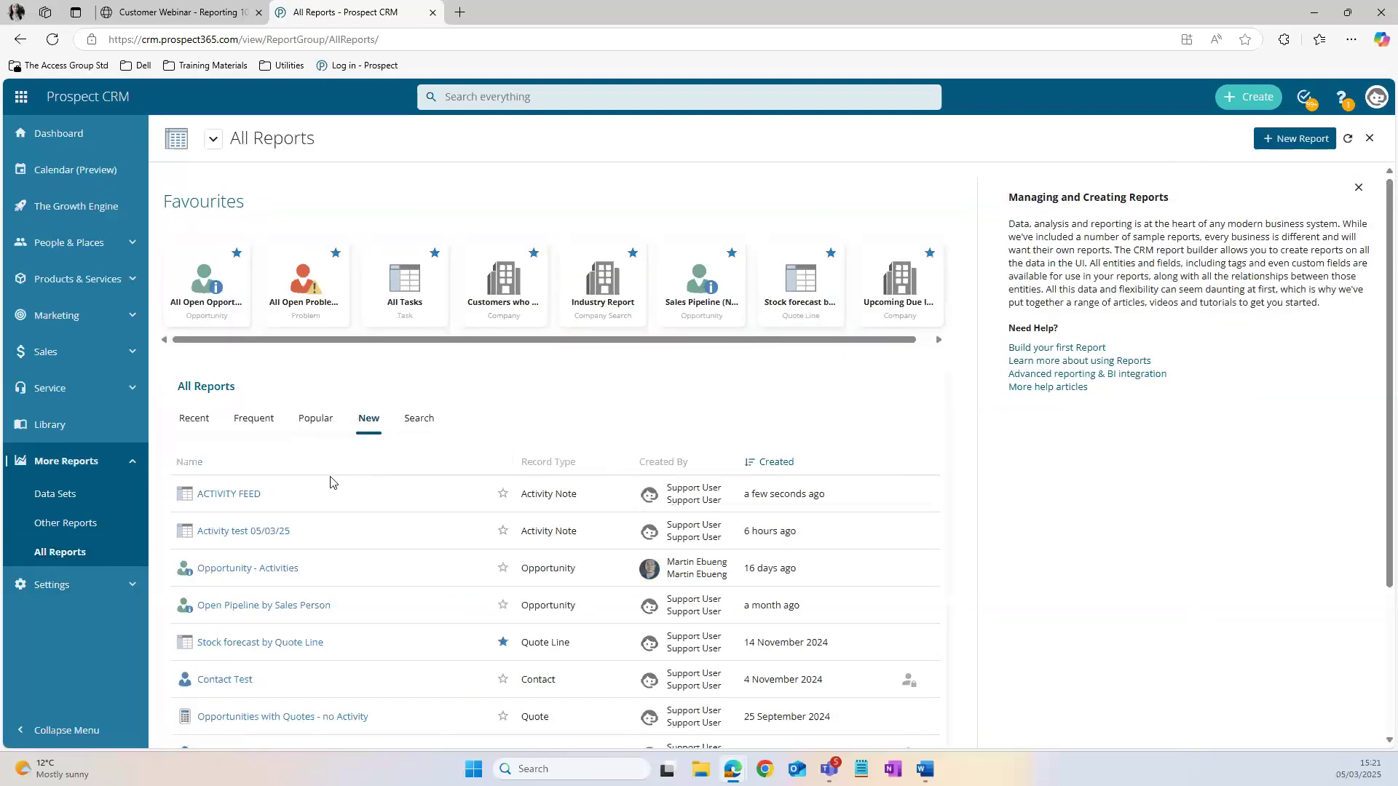
{"action": "left_click", "coordinate": [502, 494]}
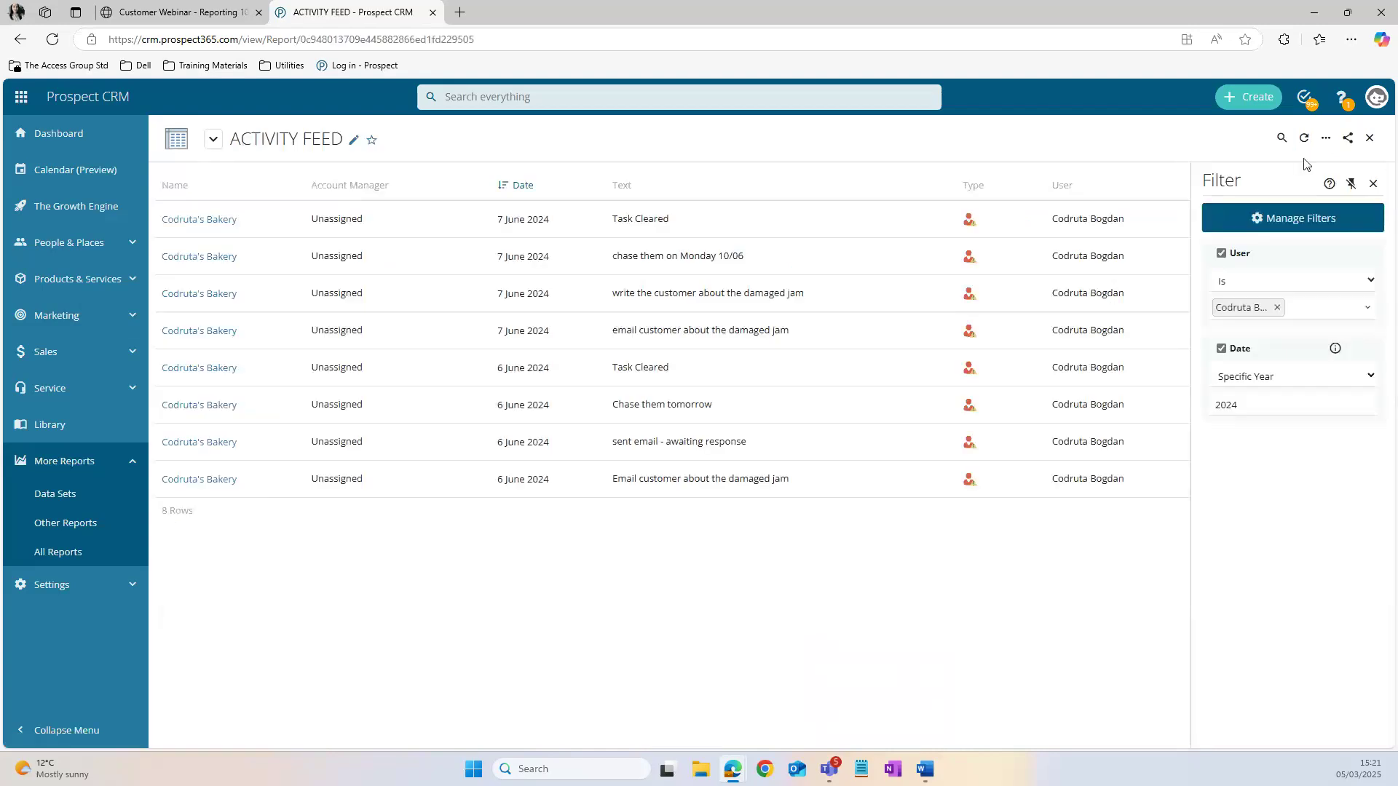
{"action": "left_click", "coordinate": [1325, 138]}
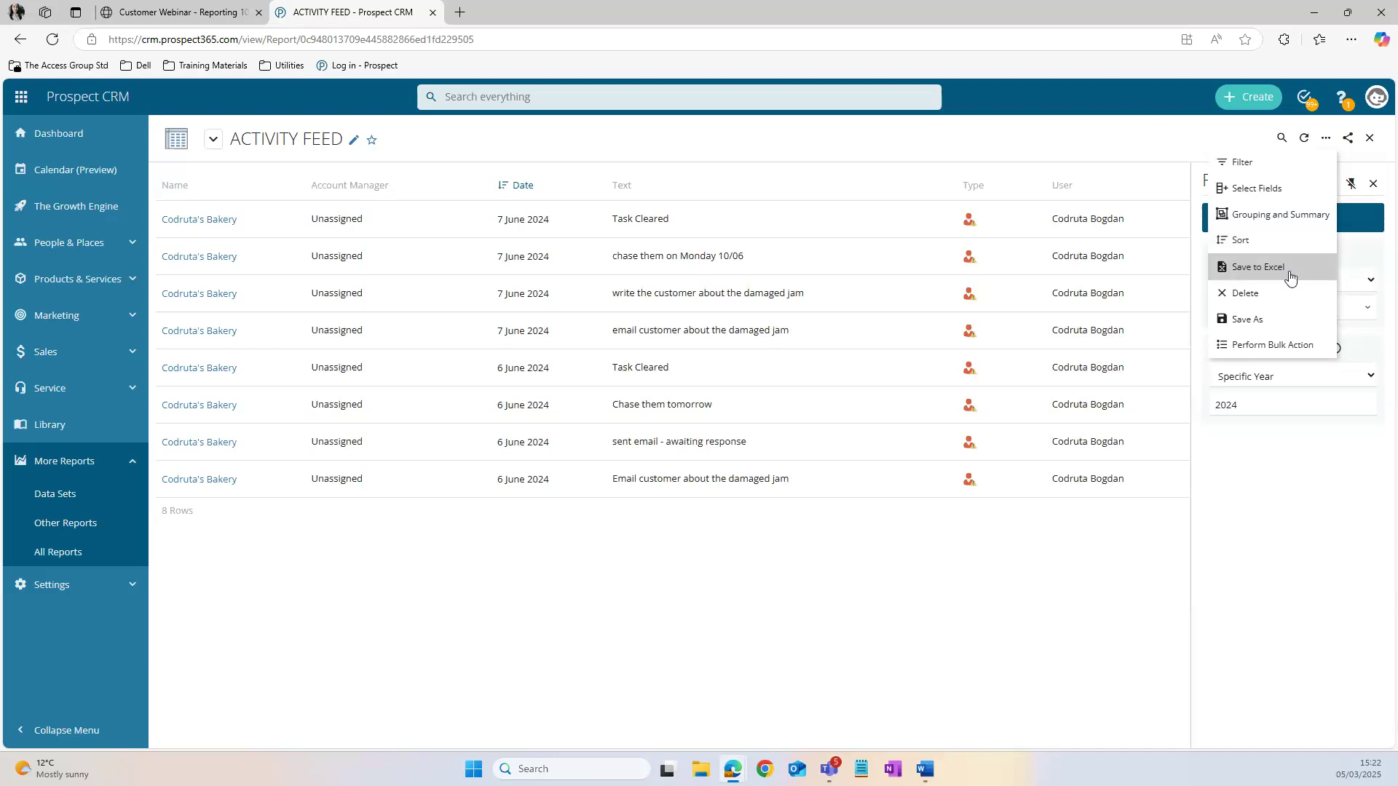
Step: Go to the dashboard page and open the configuration list for all dashboards
{"action": "left_click", "coordinate": [97, 146]}
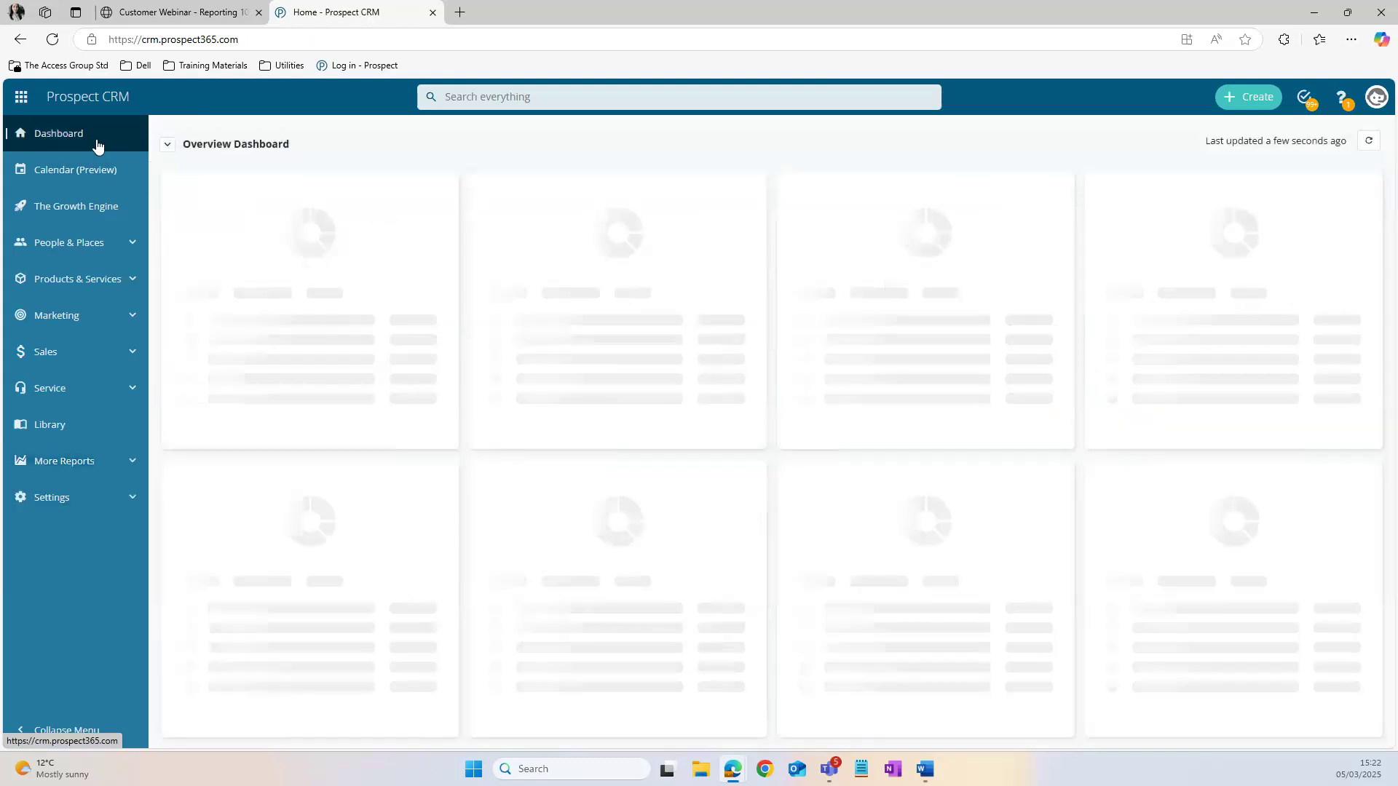
{"action": "left_click", "coordinate": [172, 145]}
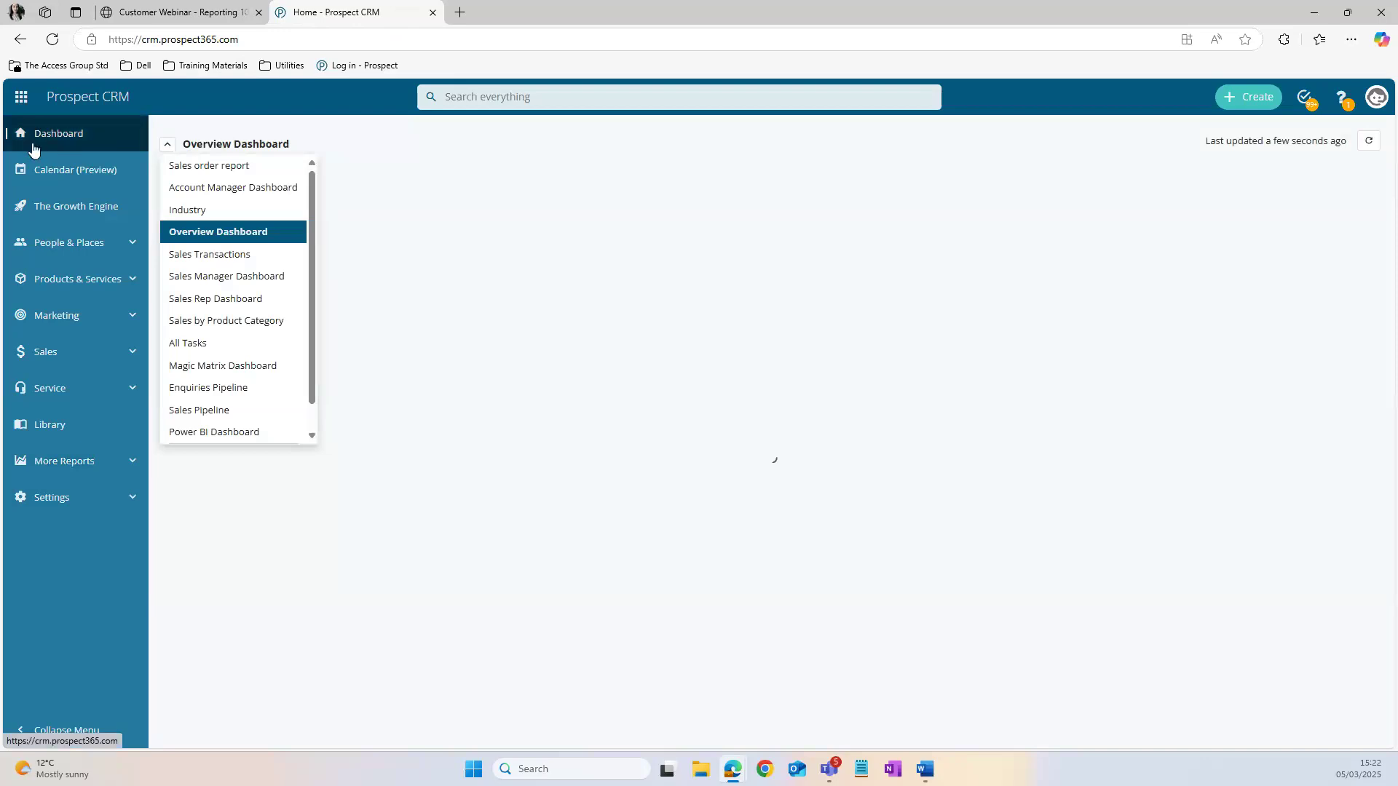
{"action": "scroll", "coordinate": [223, 412], "scroll_direction": "down", "scroll_amount": 1}
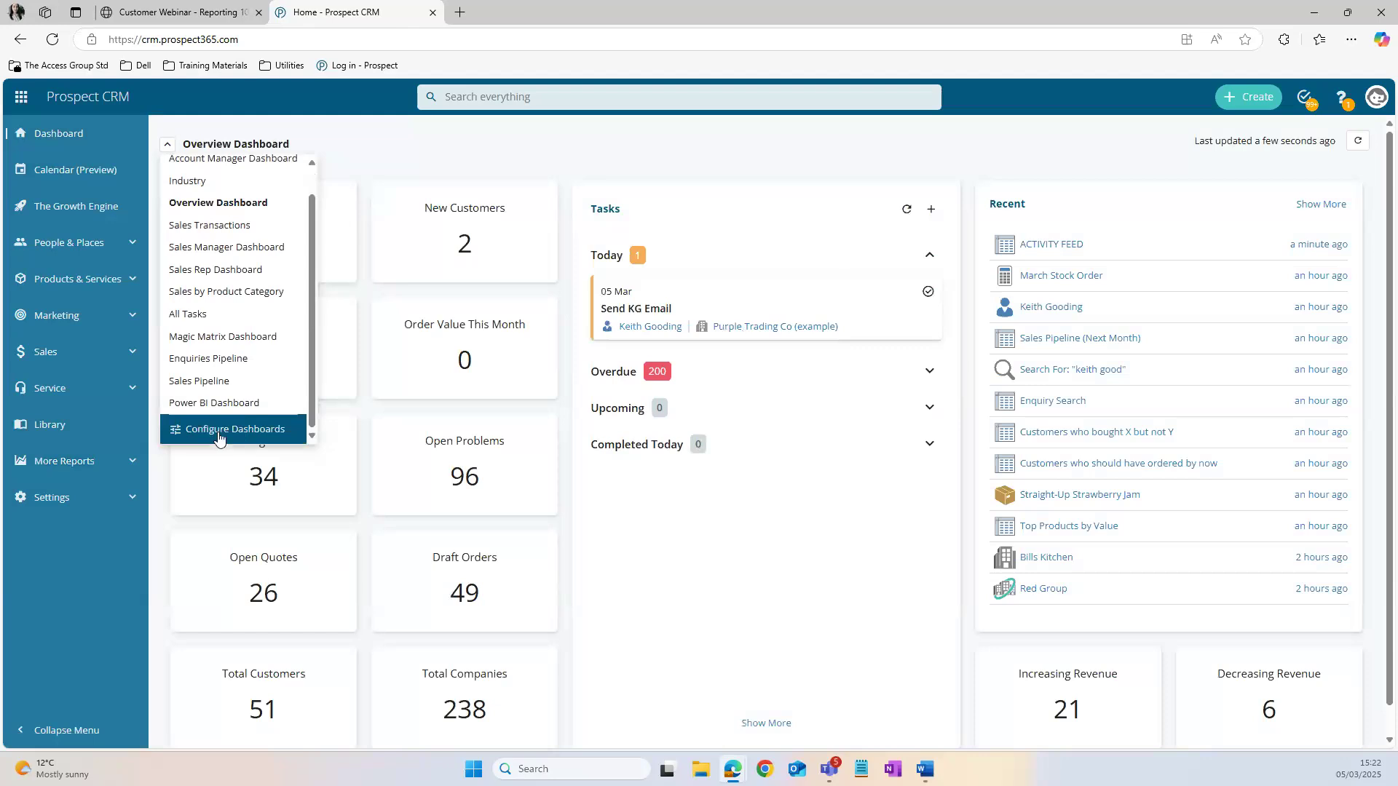
{"action": "left_click", "coordinate": [219, 436]}
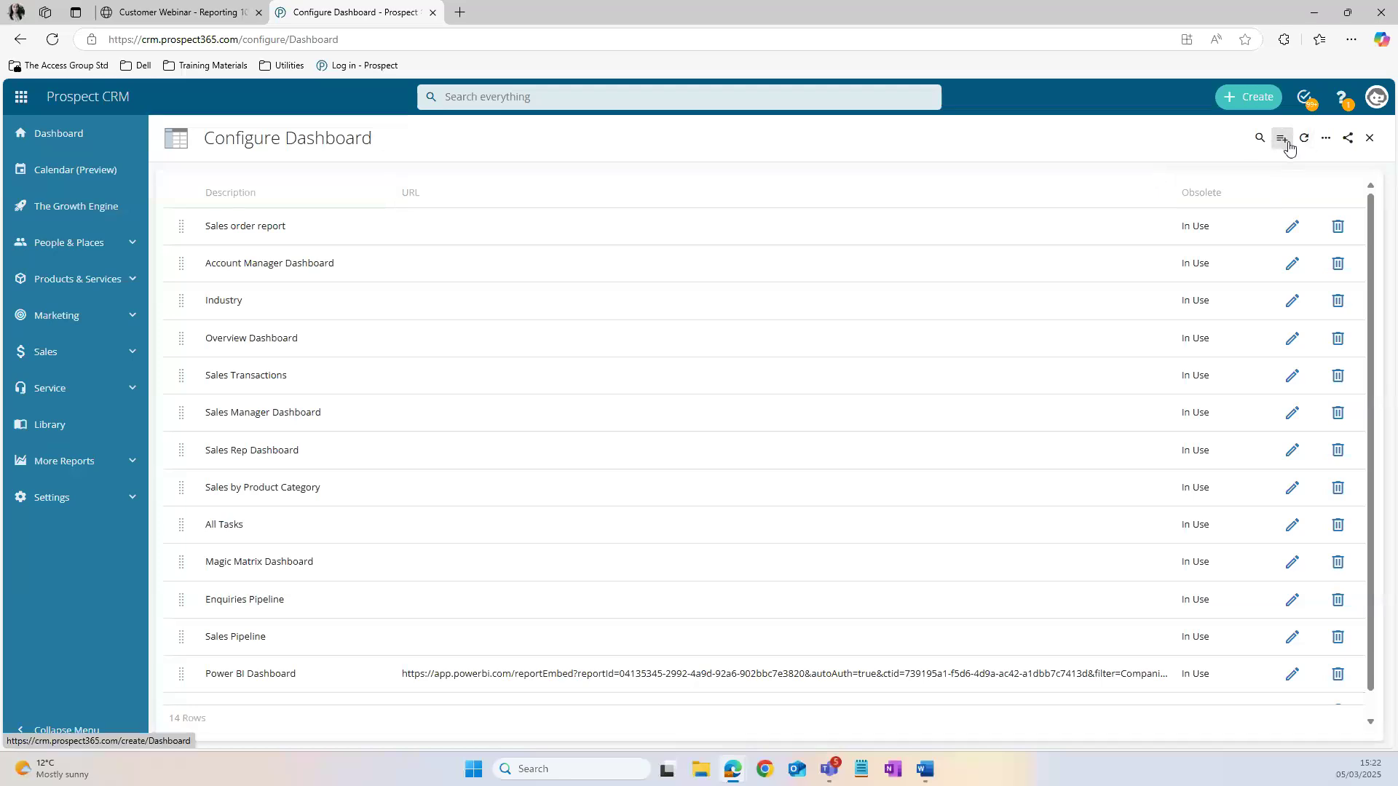
Step: Start a new dashboard of type Report and choose the Activity Feed report from Other Reports as its source
{"action": "left_click", "coordinate": [1287, 145]}
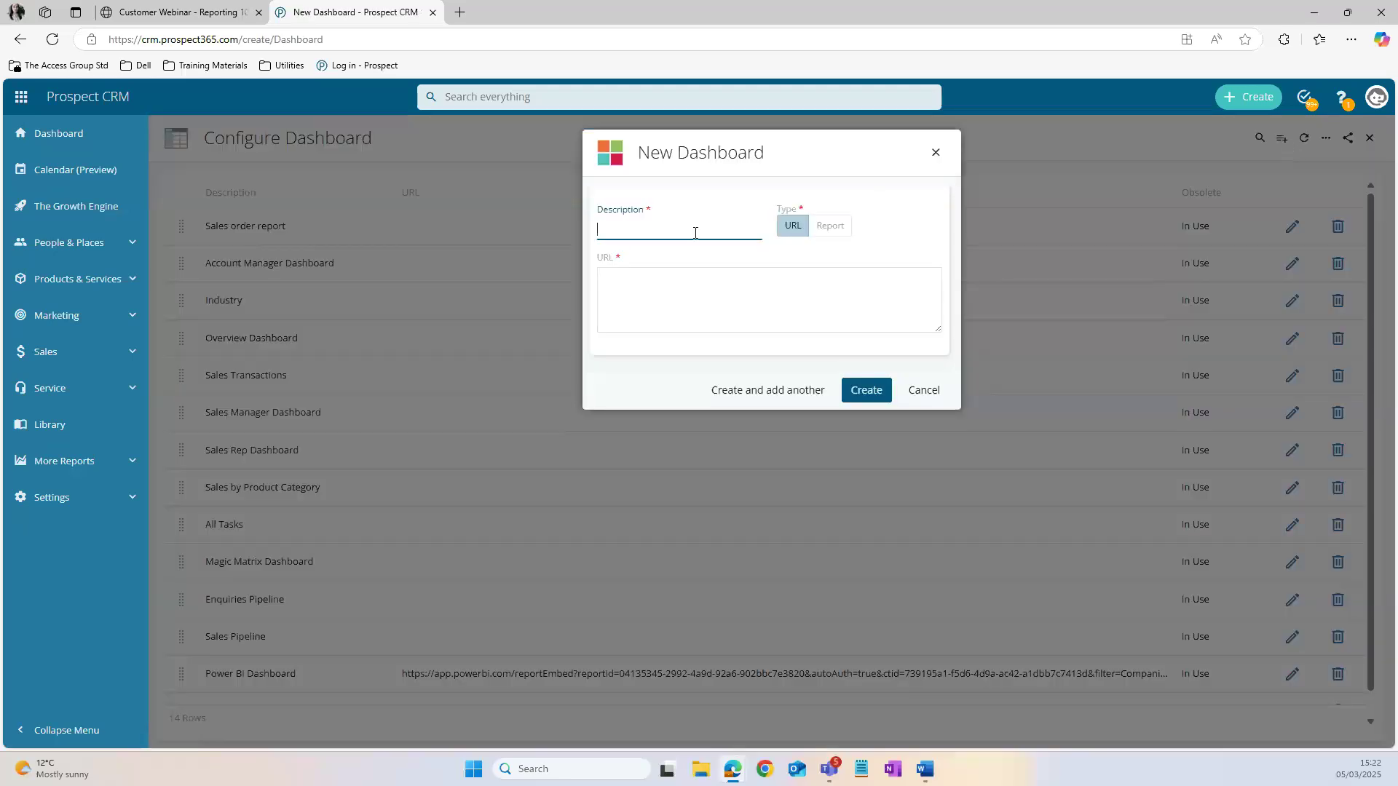
{"action": "left_click", "coordinate": [828, 227]}
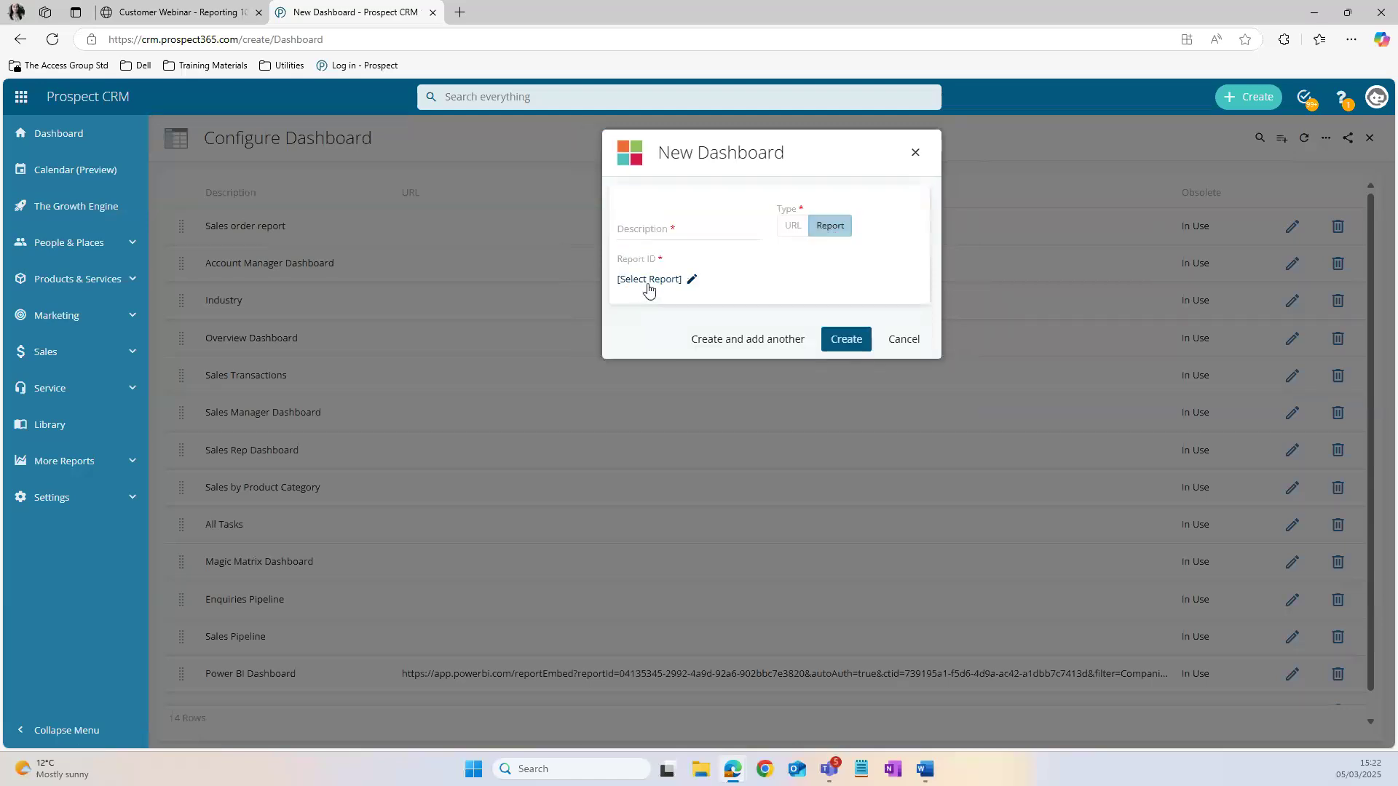
{"action": "left_click", "coordinate": [649, 281]}
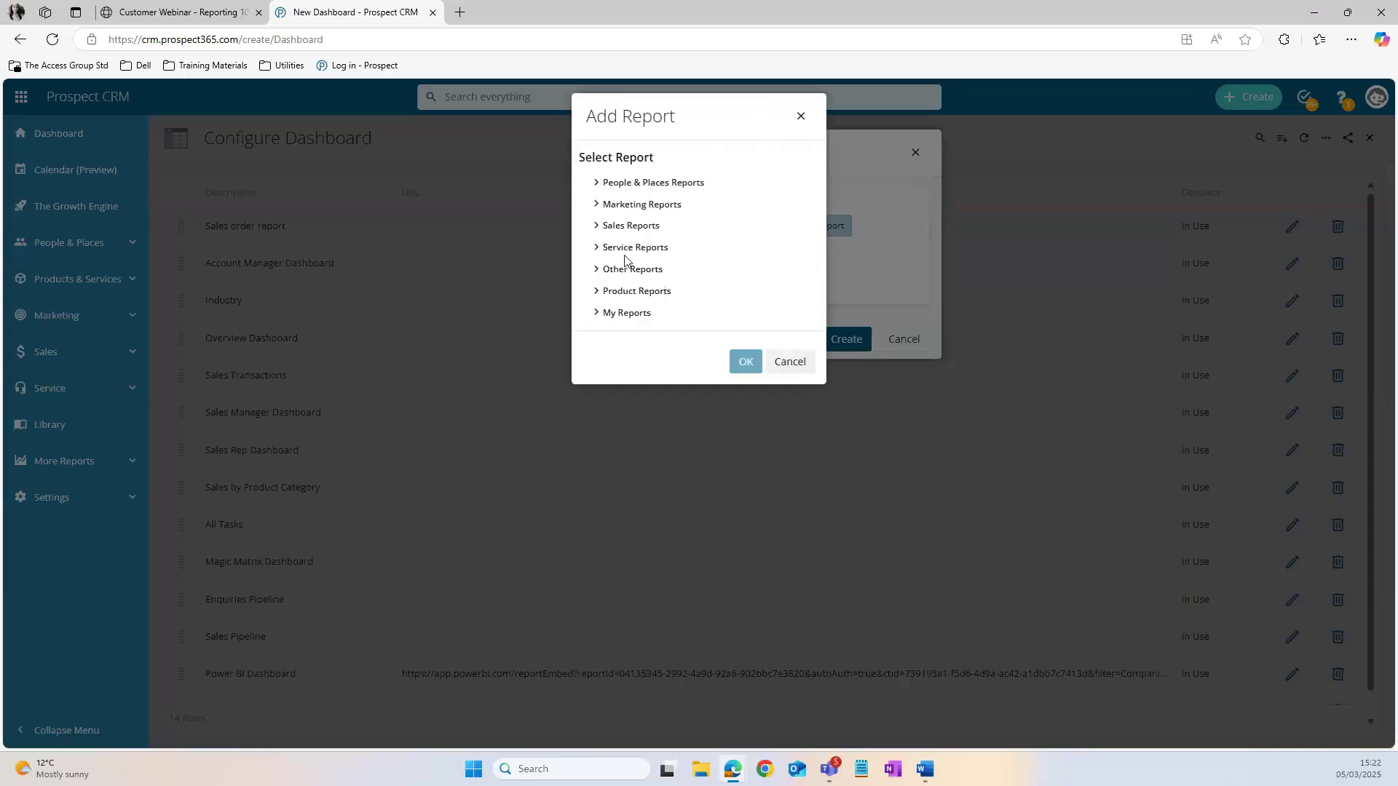
{"action": "left_click", "coordinate": [611, 274]}
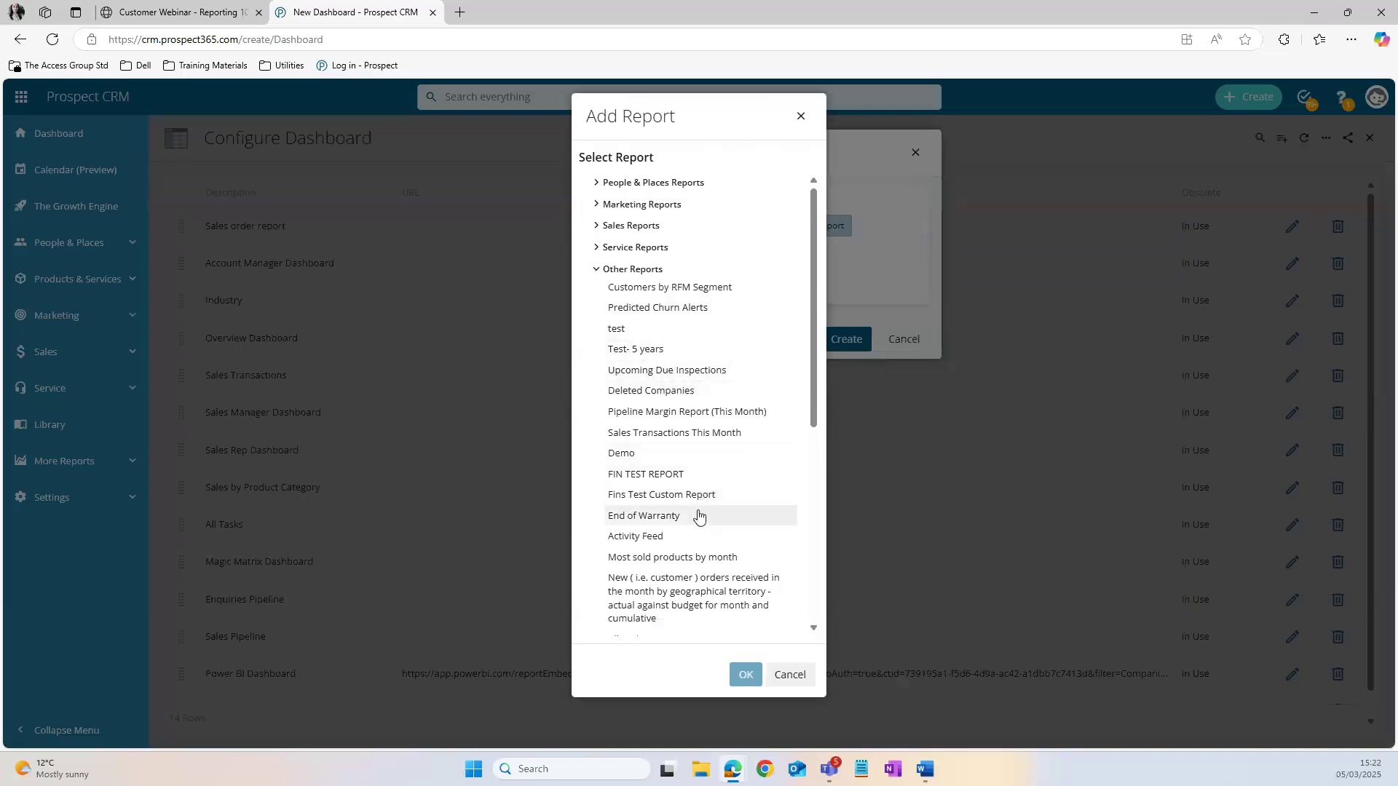
{"action": "left_click", "coordinate": [695, 539]}
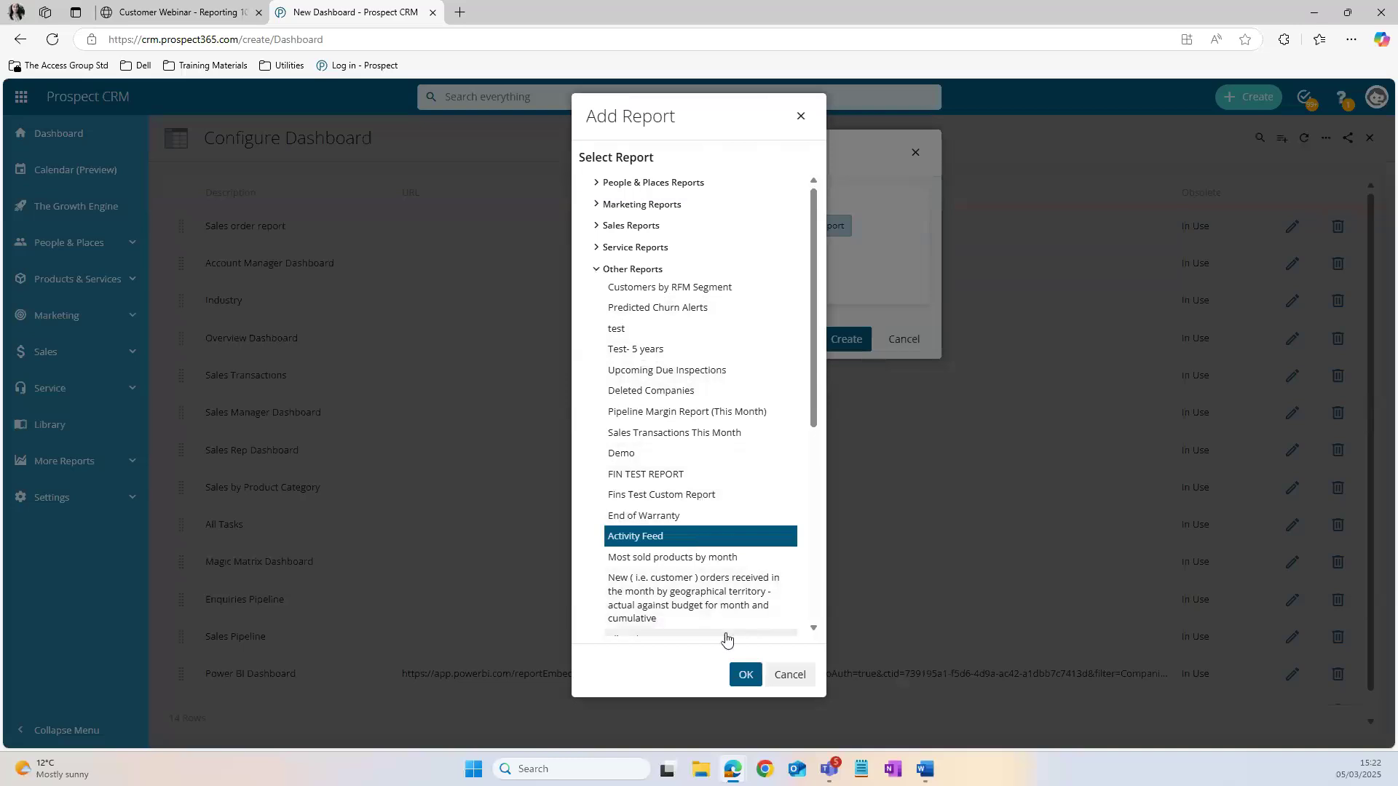
{"action": "left_click", "coordinate": [746, 675]}
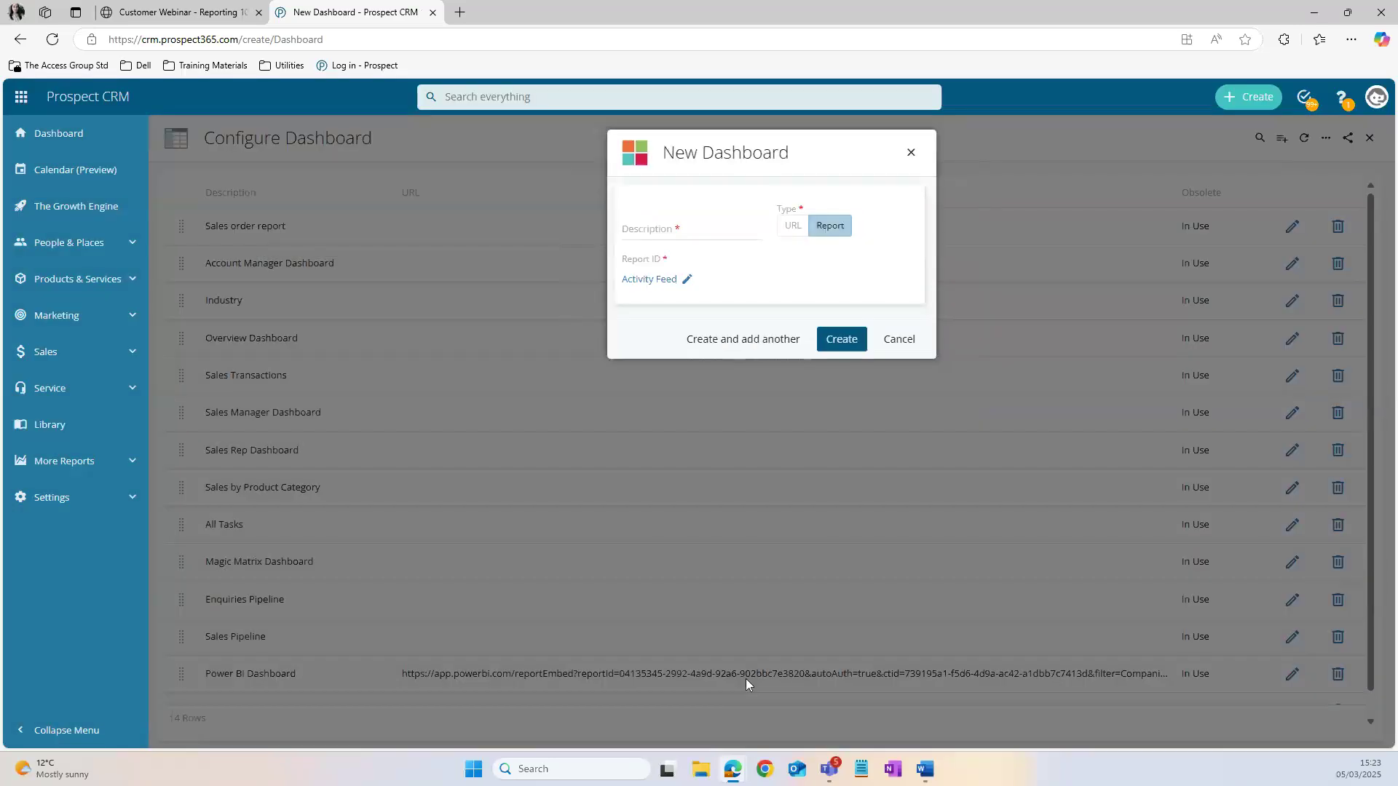
Step: Enter "Activity Feed" as the new dashboard's description and create the dashboard
{"action": "left_click", "coordinate": [842, 340]}
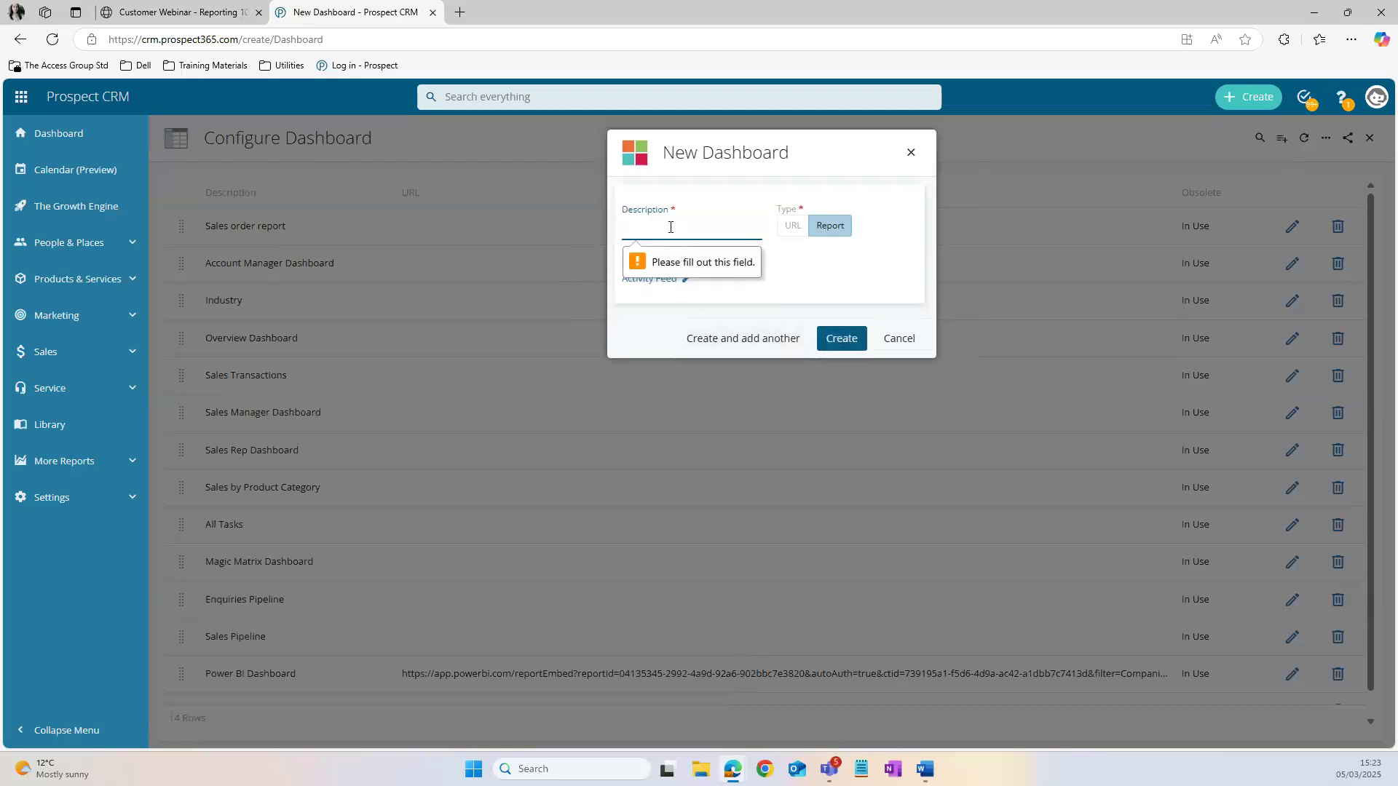
{"action": "type", "text": "a"}
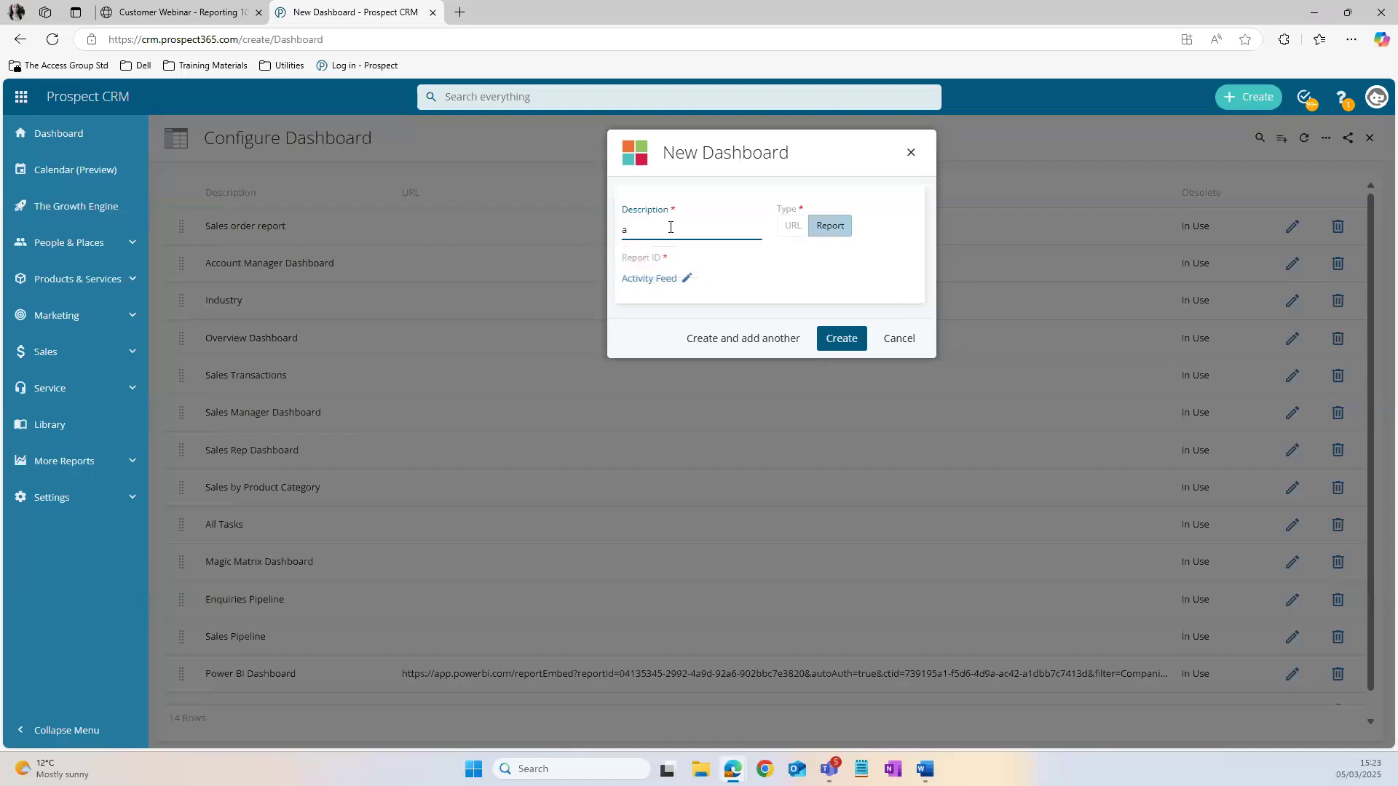
{"action": "key", "text": "BackSpace"}
{"action": "type", "text": "Activity Feed"}
{"action": "left_click", "coordinate": [840, 339]}
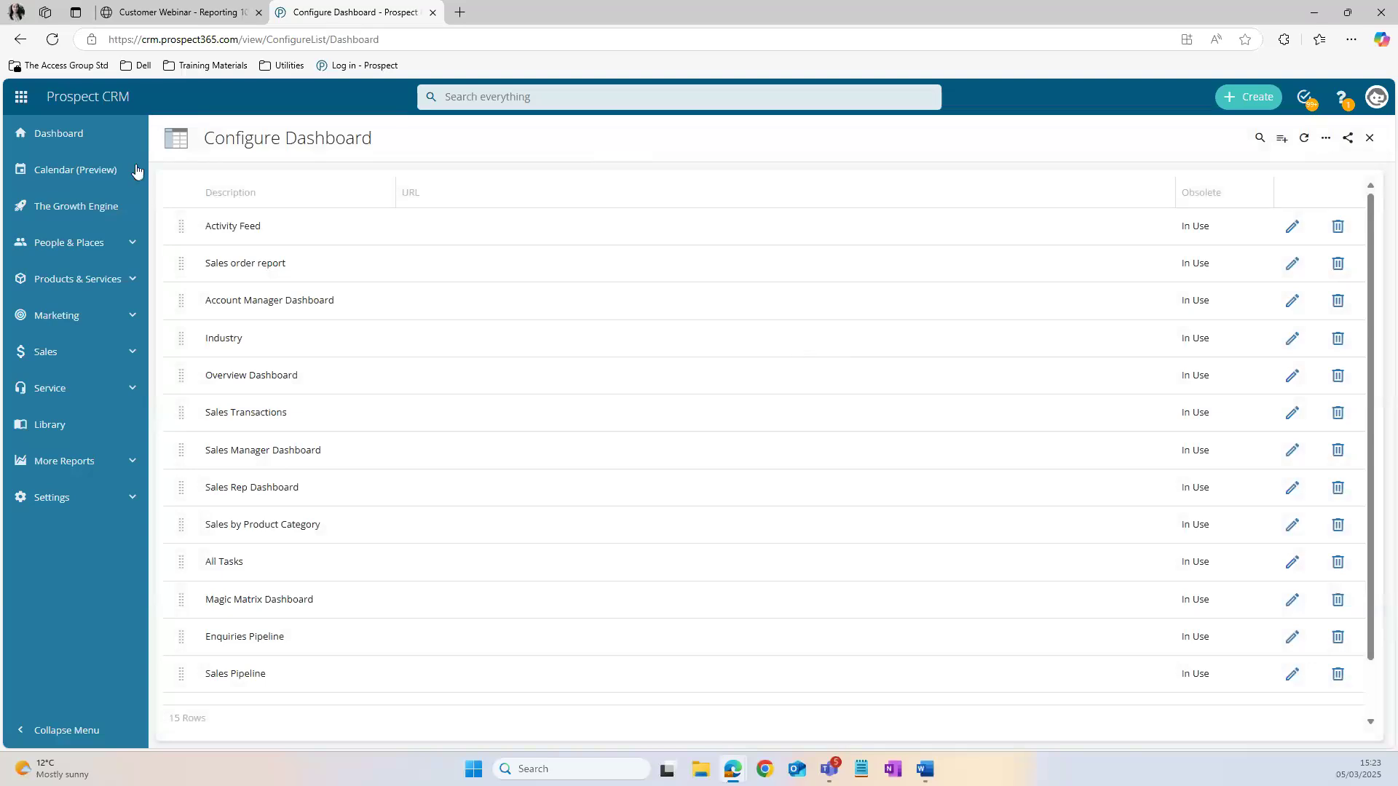
{"action": "left_click", "coordinate": [53, 40]}
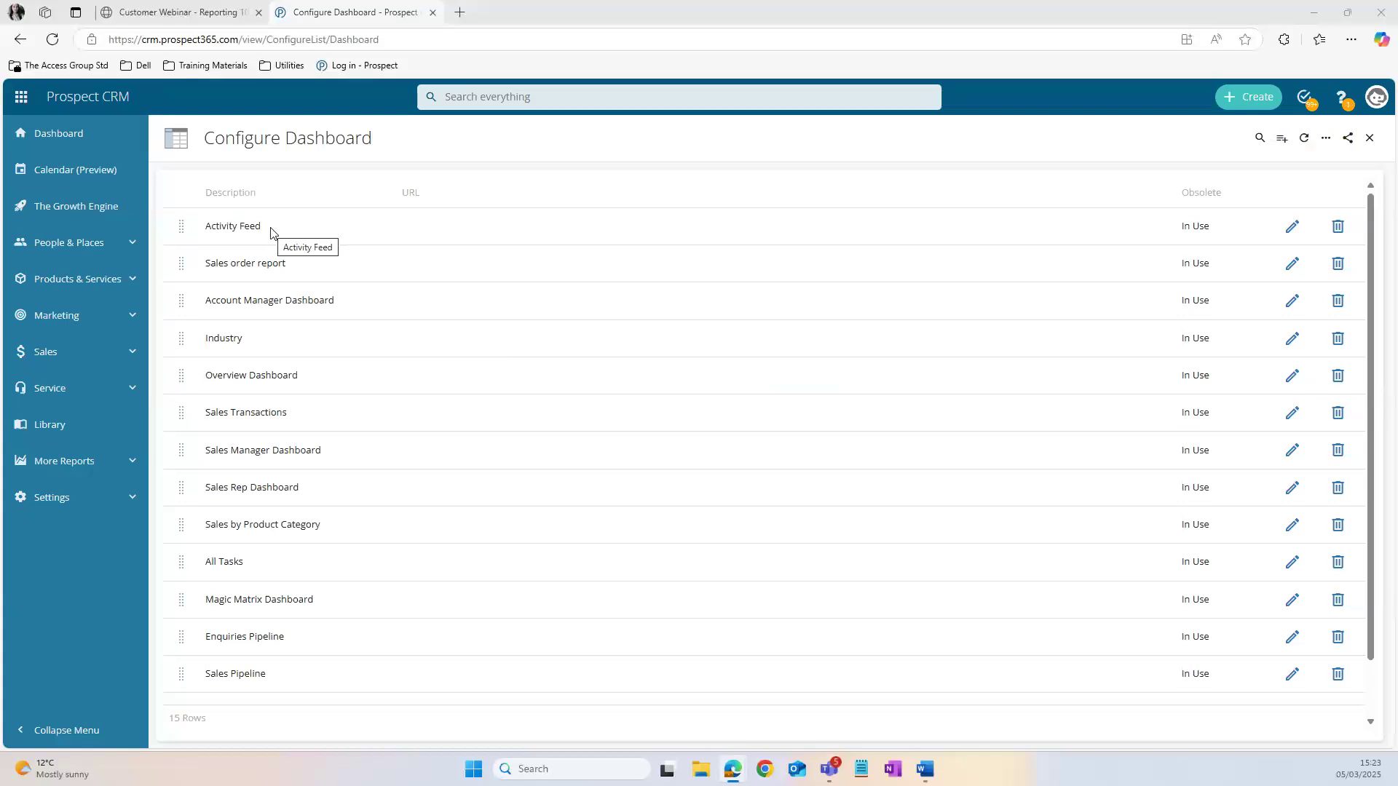
Step: Add a user role for one CRM user in the Activity Feed dashboard's details, and remove that role again
{"action": "left_click", "coordinate": [1296, 235]}
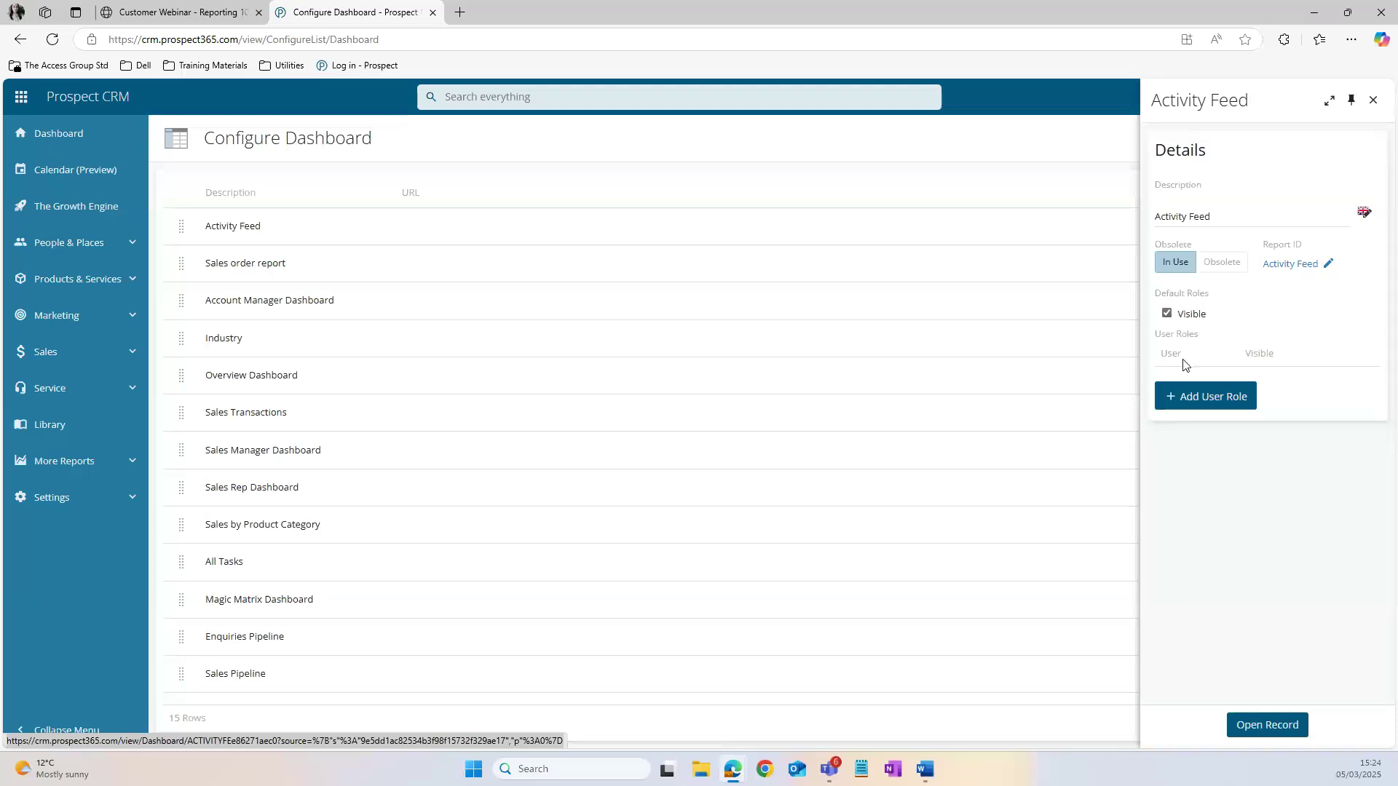
{"action": "left_click", "coordinate": [1218, 406]}
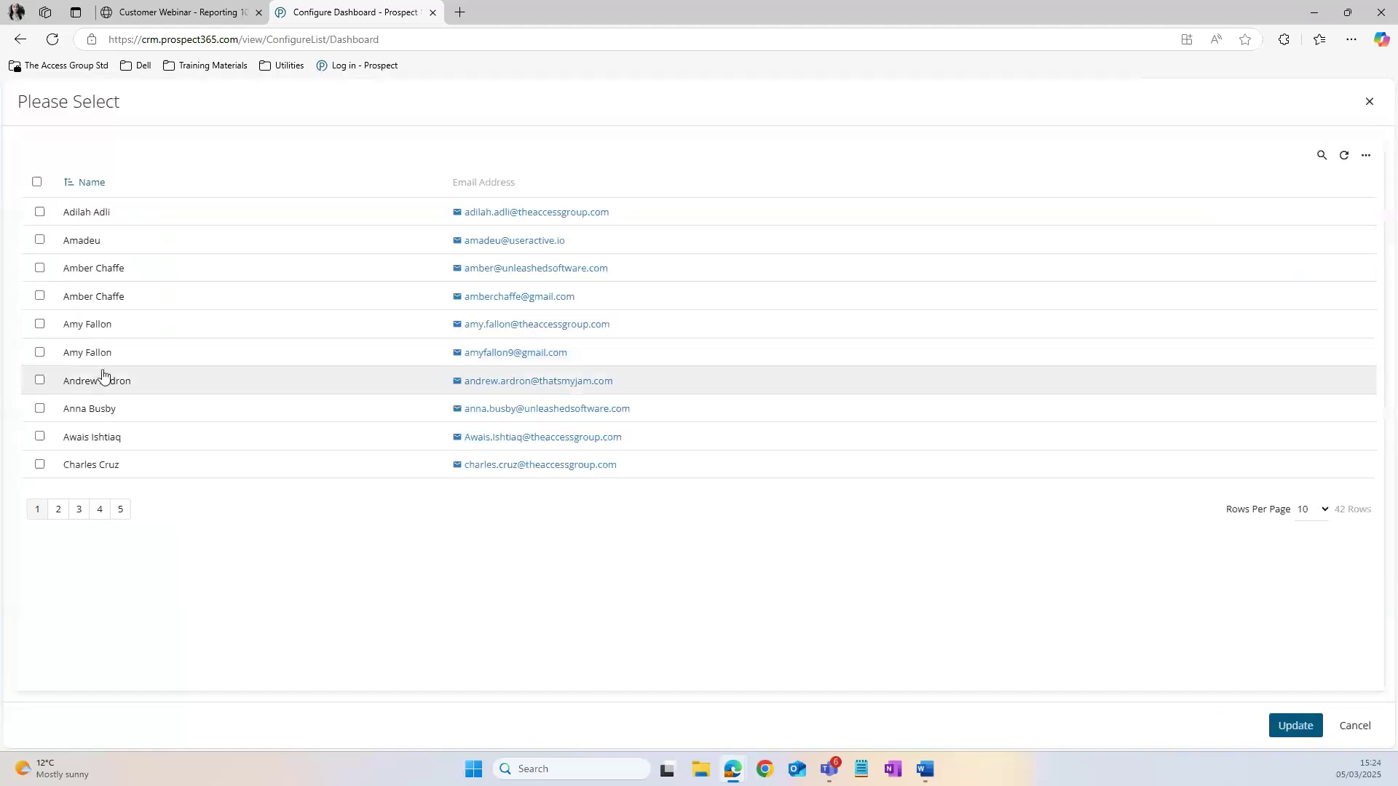
{"action": "left_click", "coordinate": [40, 296]}
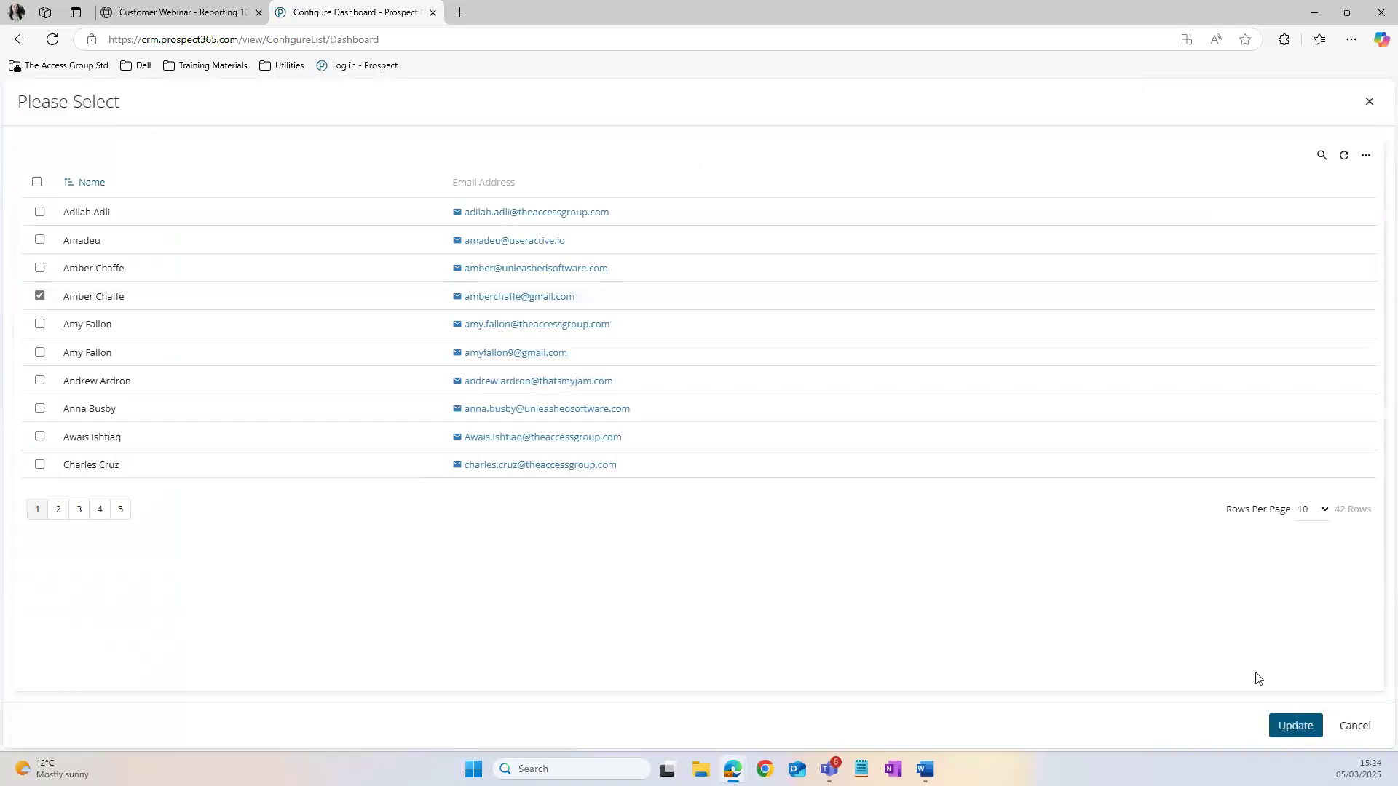
{"action": "left_click", "coordinate": [1294, 727]}
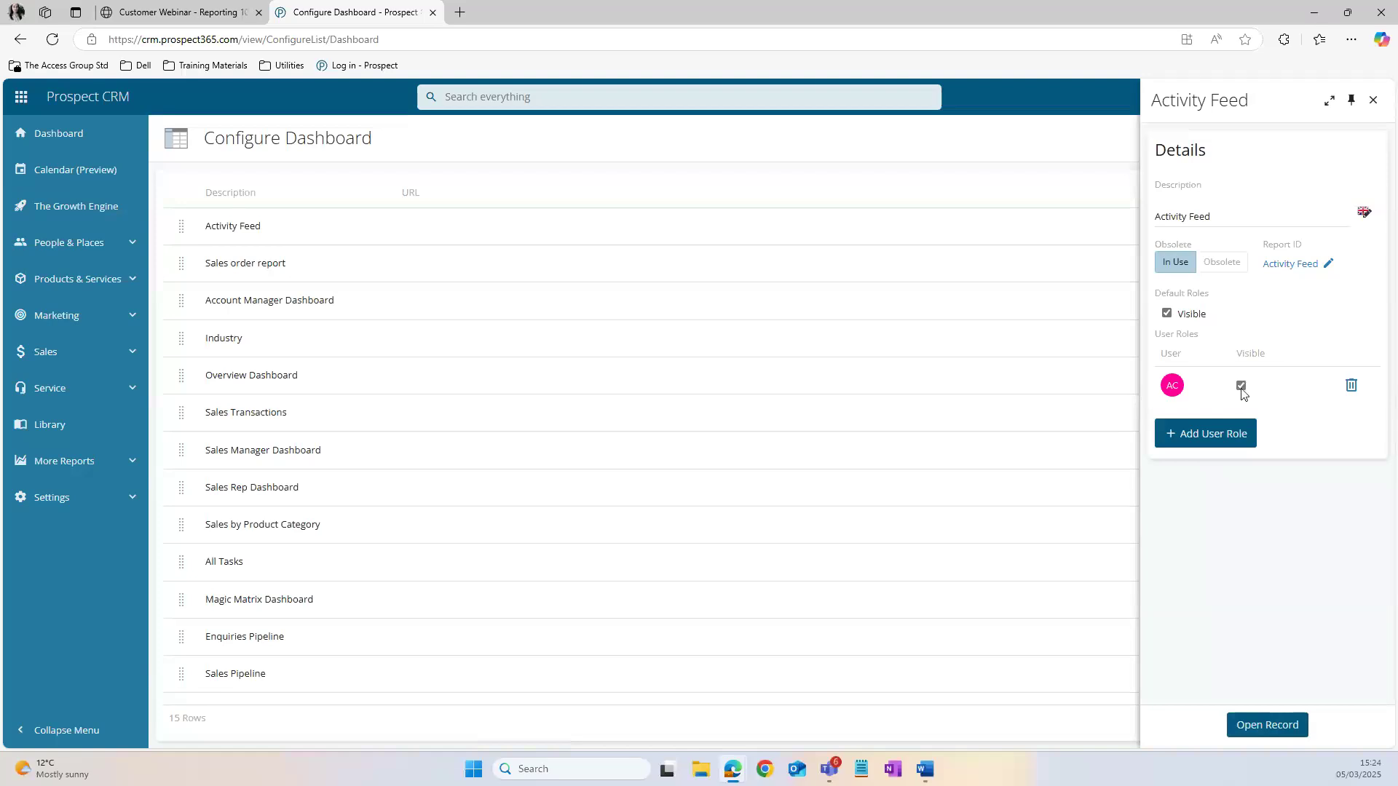
{"action": "left_click", "coordinate": [1351, 386]}
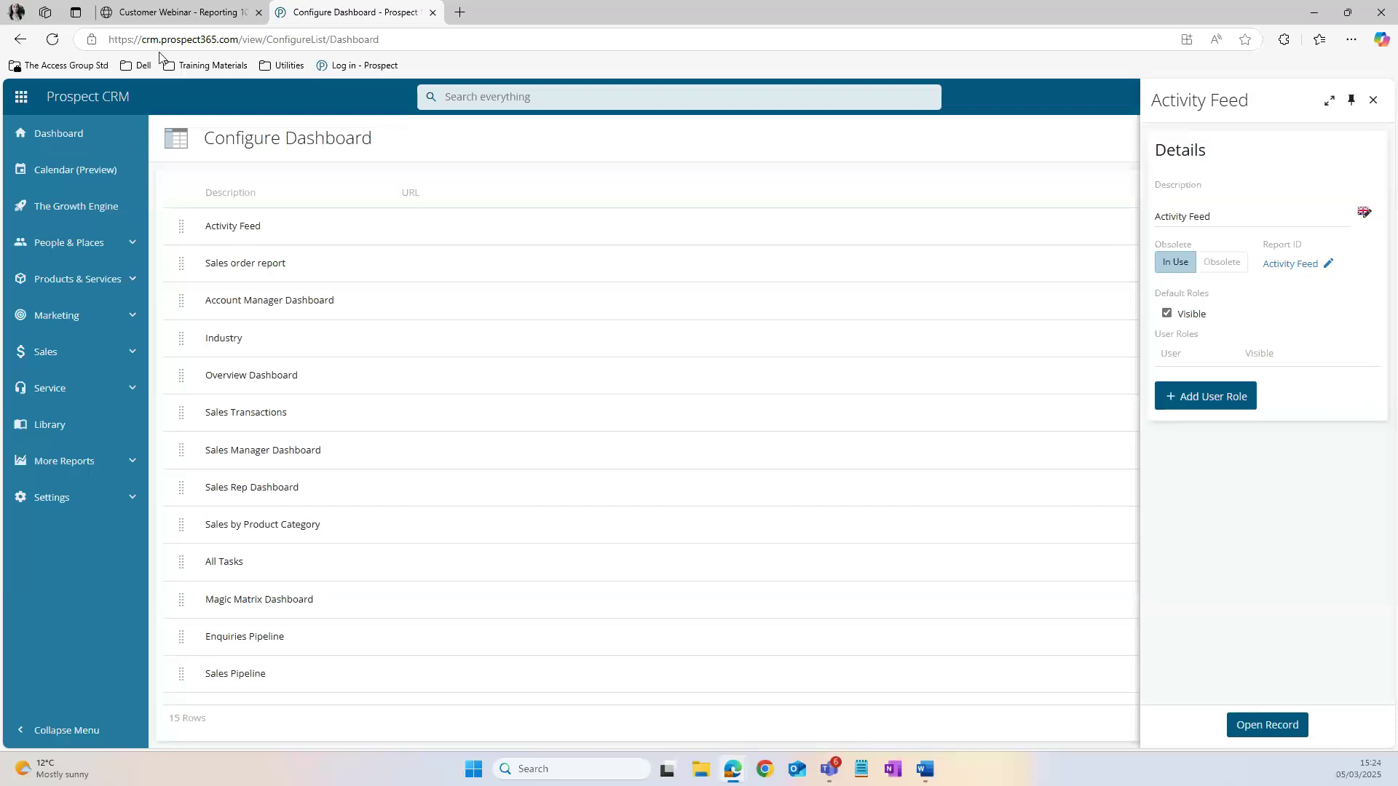
Step: Close the CRM, switch to the PowerPoint webinar deck and present it from the Demo slide through Key Takeaways to Q&A
{"action": "left_click", "coordinate": [433, 12]}
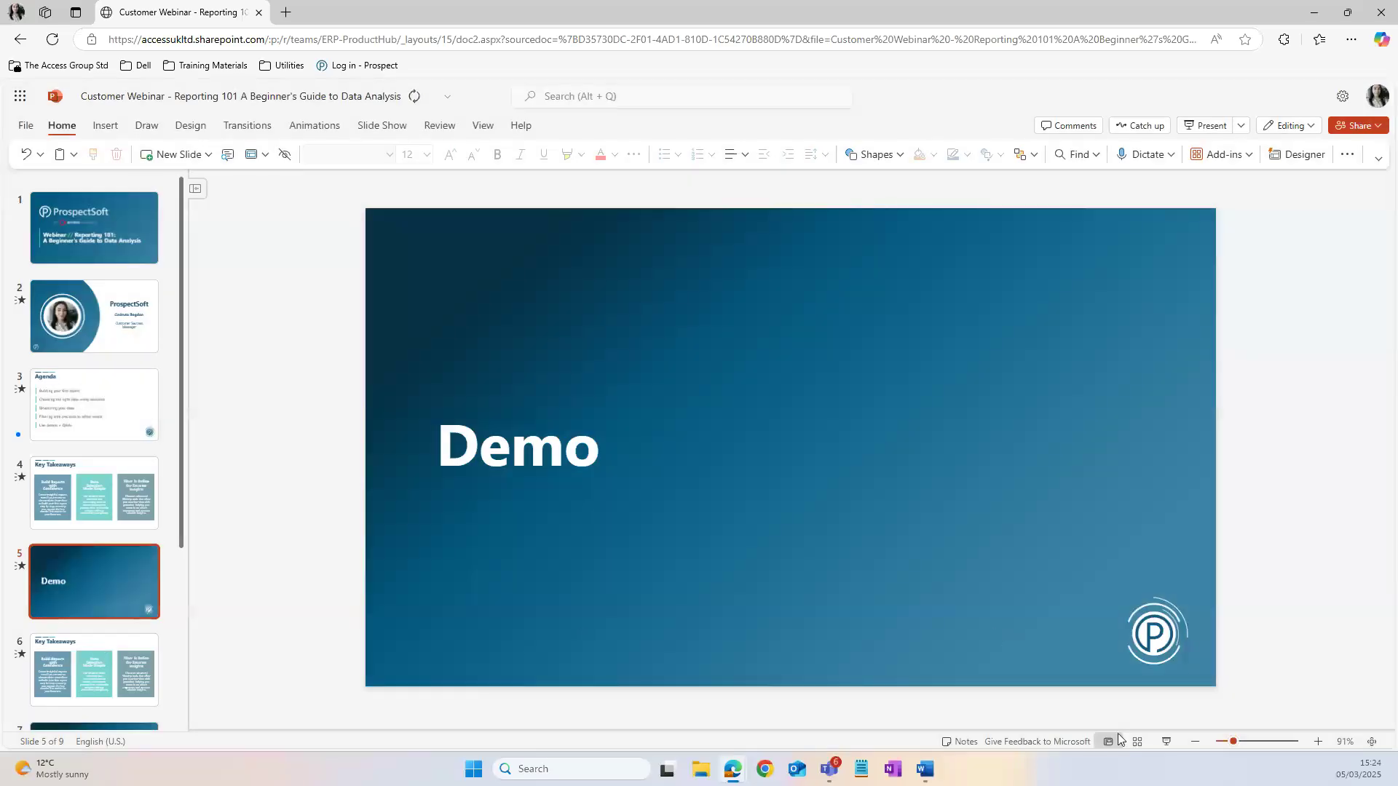
{"action": "left_click", "coordinate": [1167, 741]}
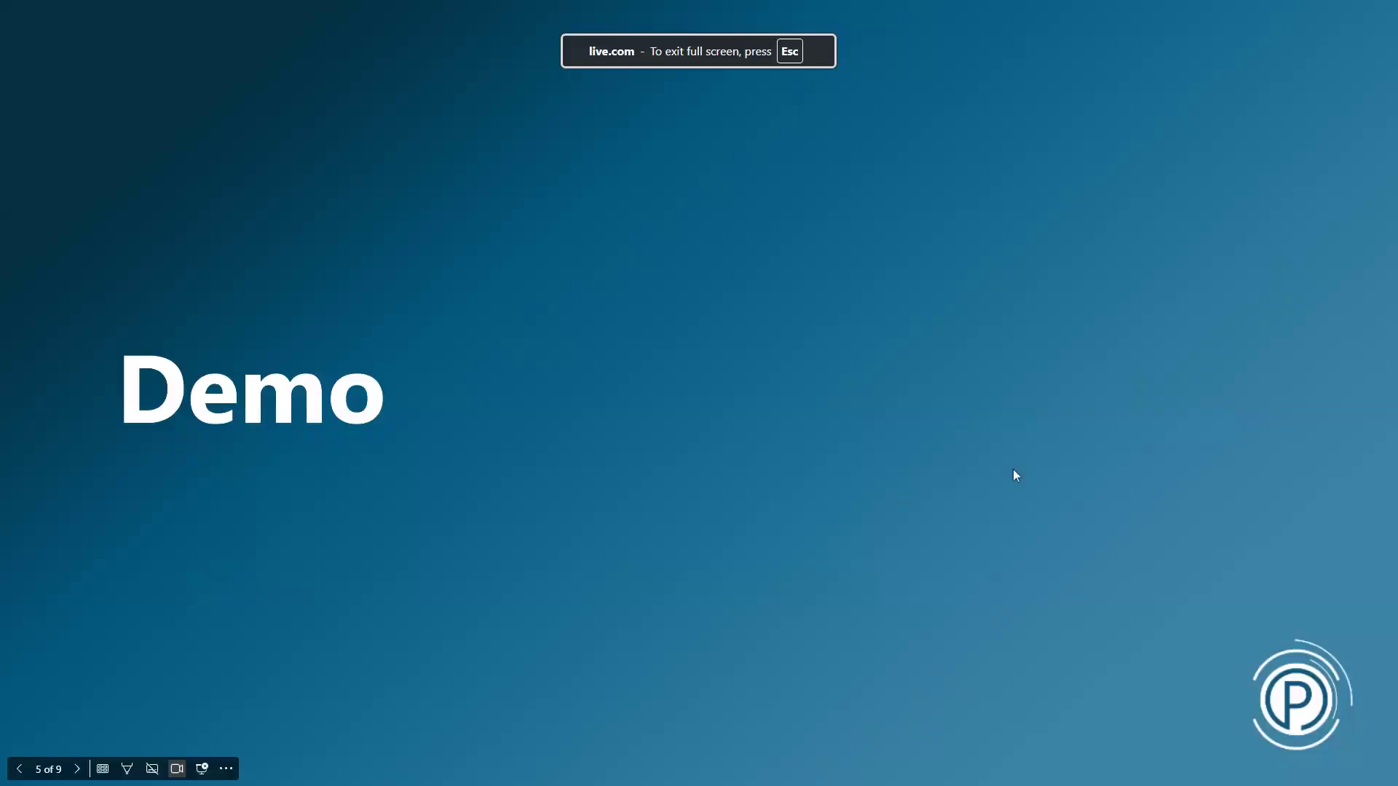
{"action": "left_click", "coordinate": [1136, 483]}
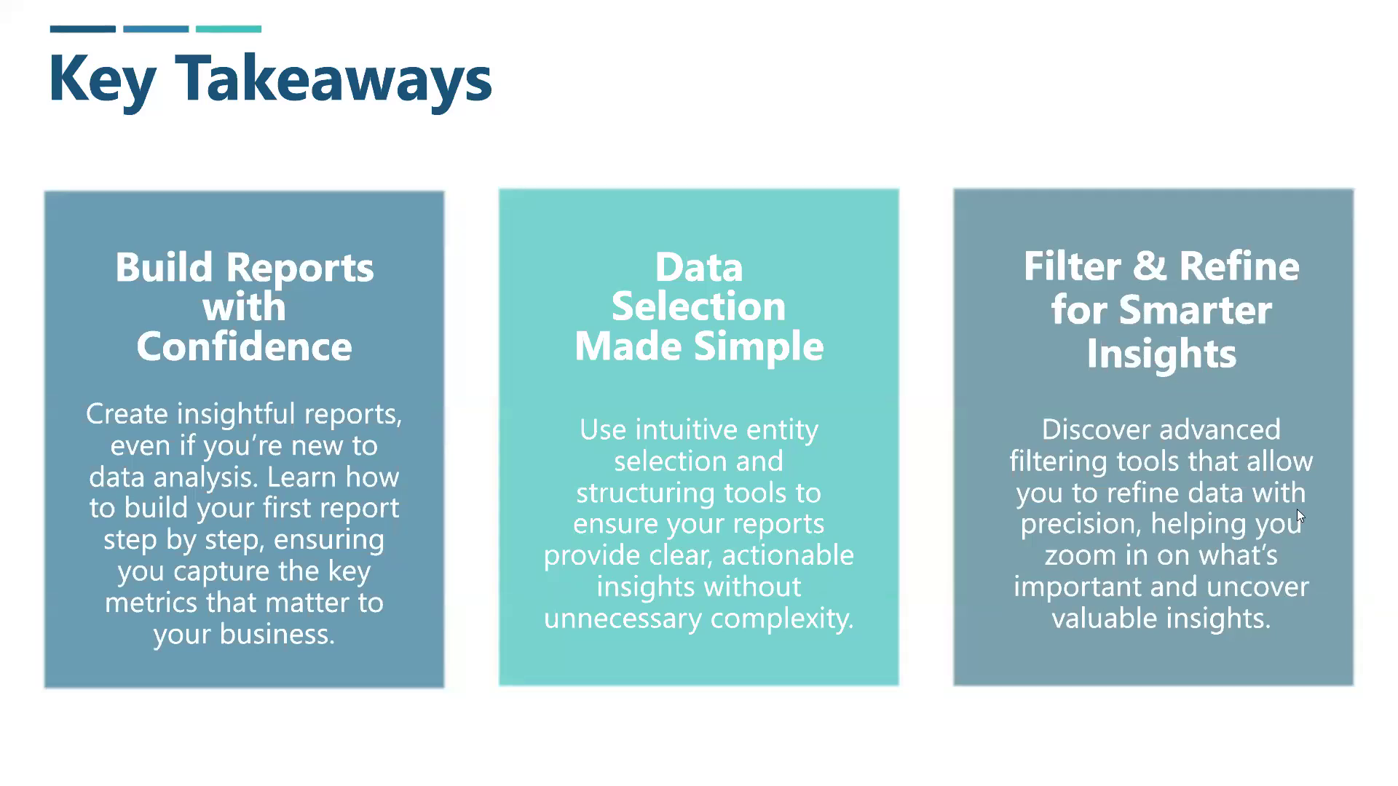
{"action": "left_click", "coordinate": [1373, 420]}
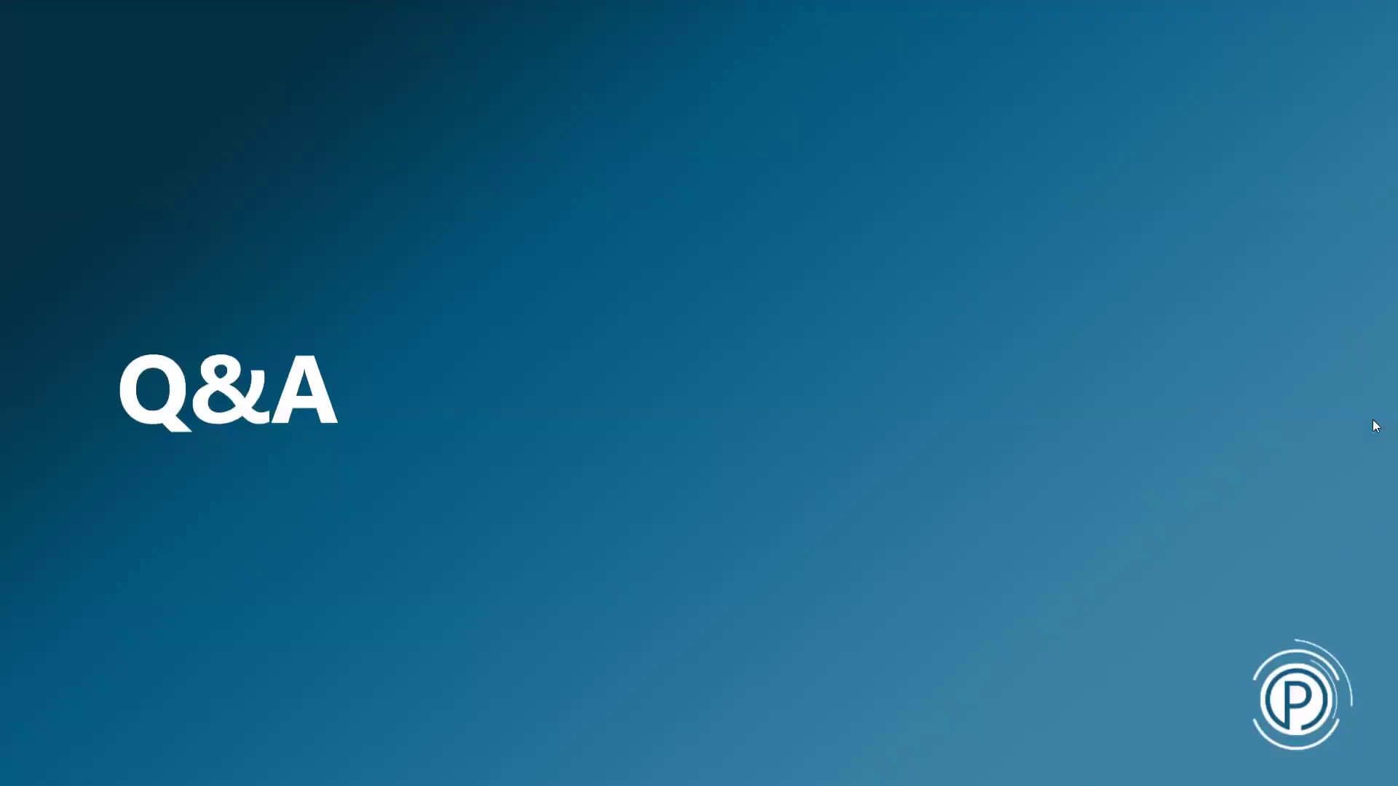